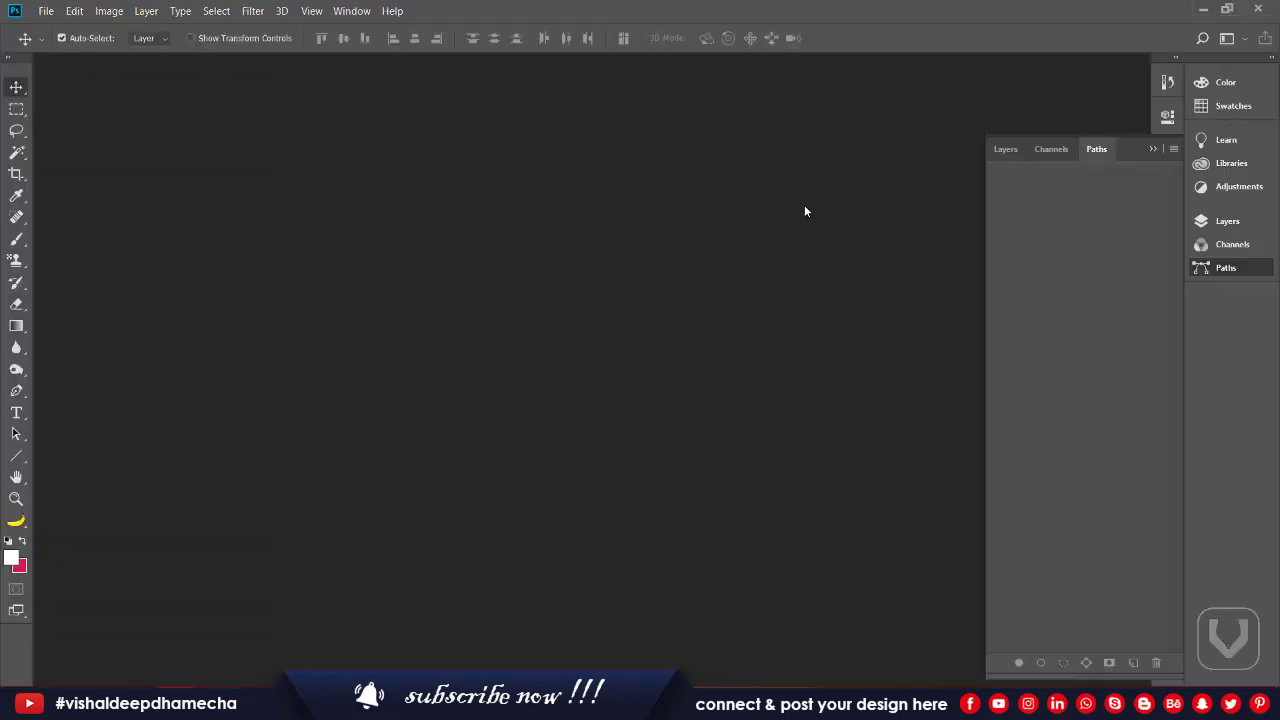
# Step: Create a new blank A4 print document at 150 ppi resolution
pyautogui.click(46, 11)
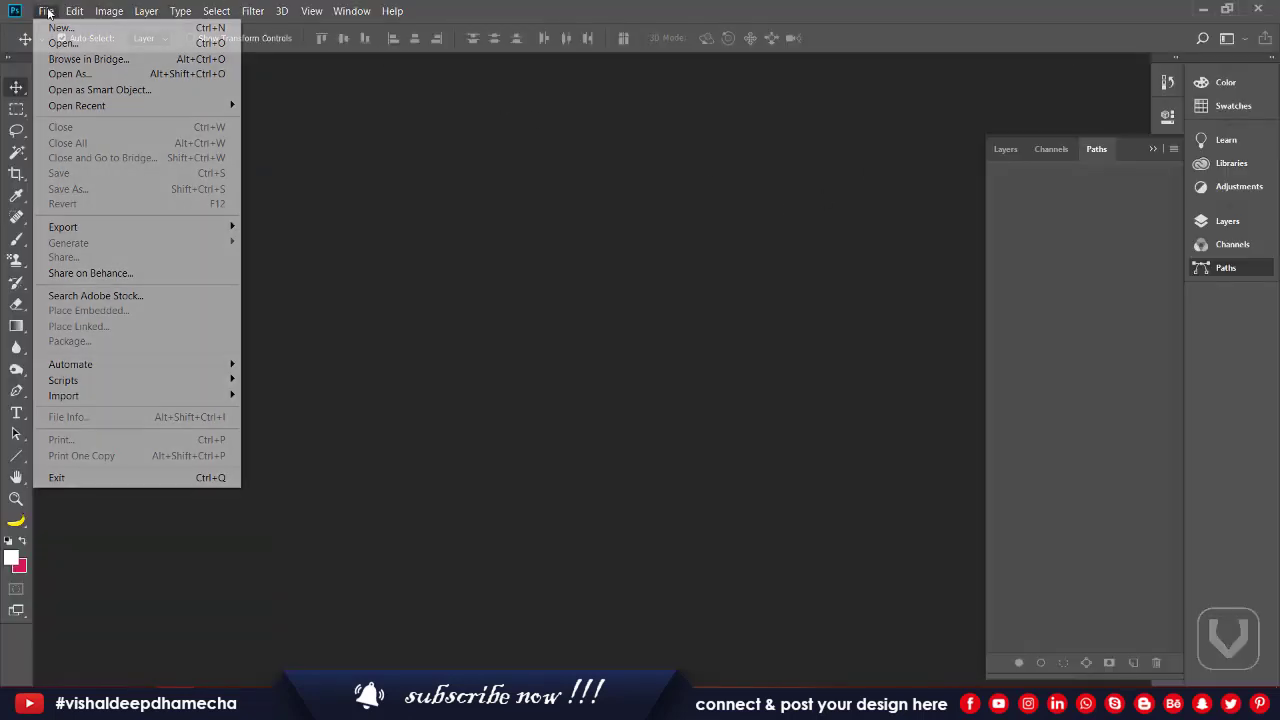
pyautogui.click(58, 28)
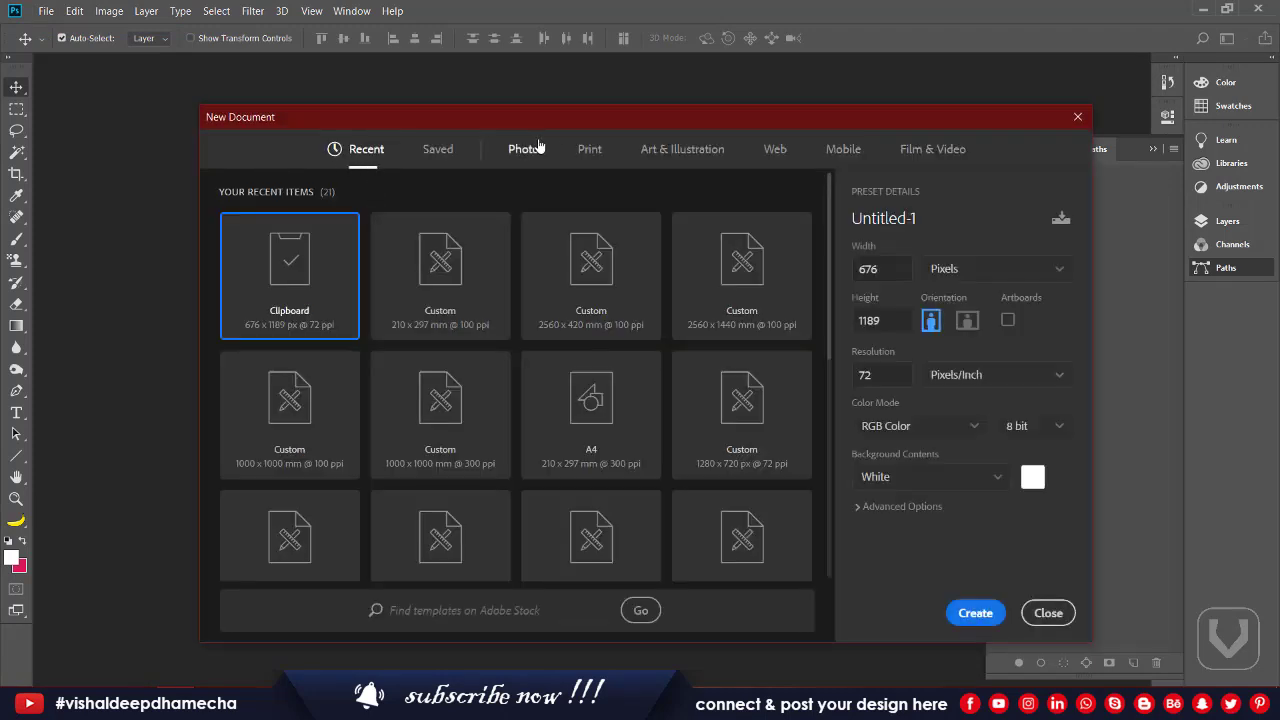
pyautogui.click(584, 151)
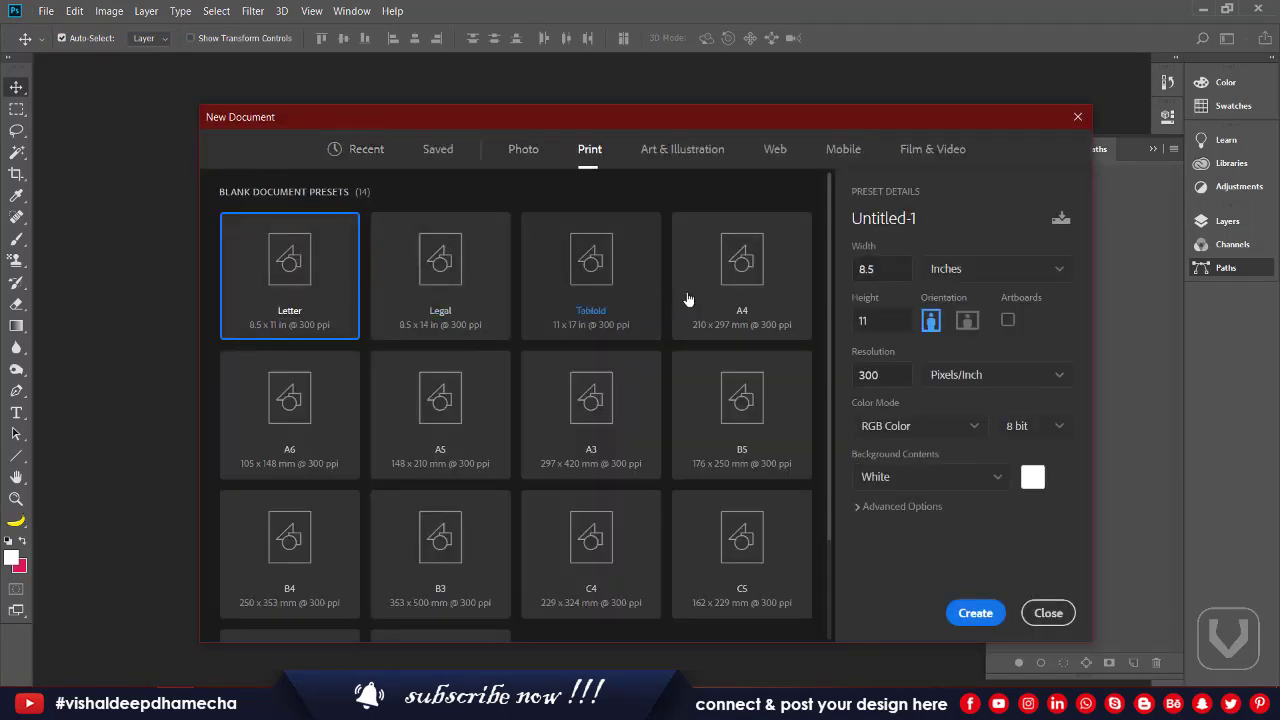
pyautogui.click(719, 293)
pyautogui.click(894, 374)
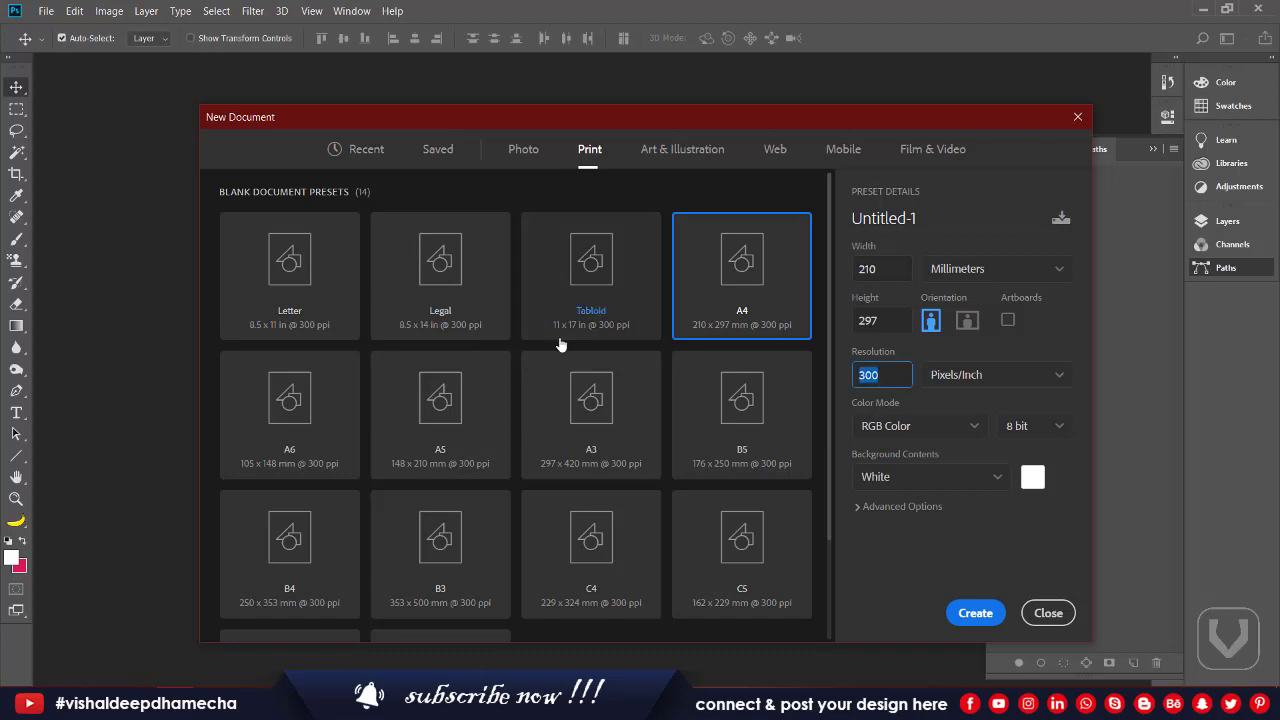
pyautogui.write('150')
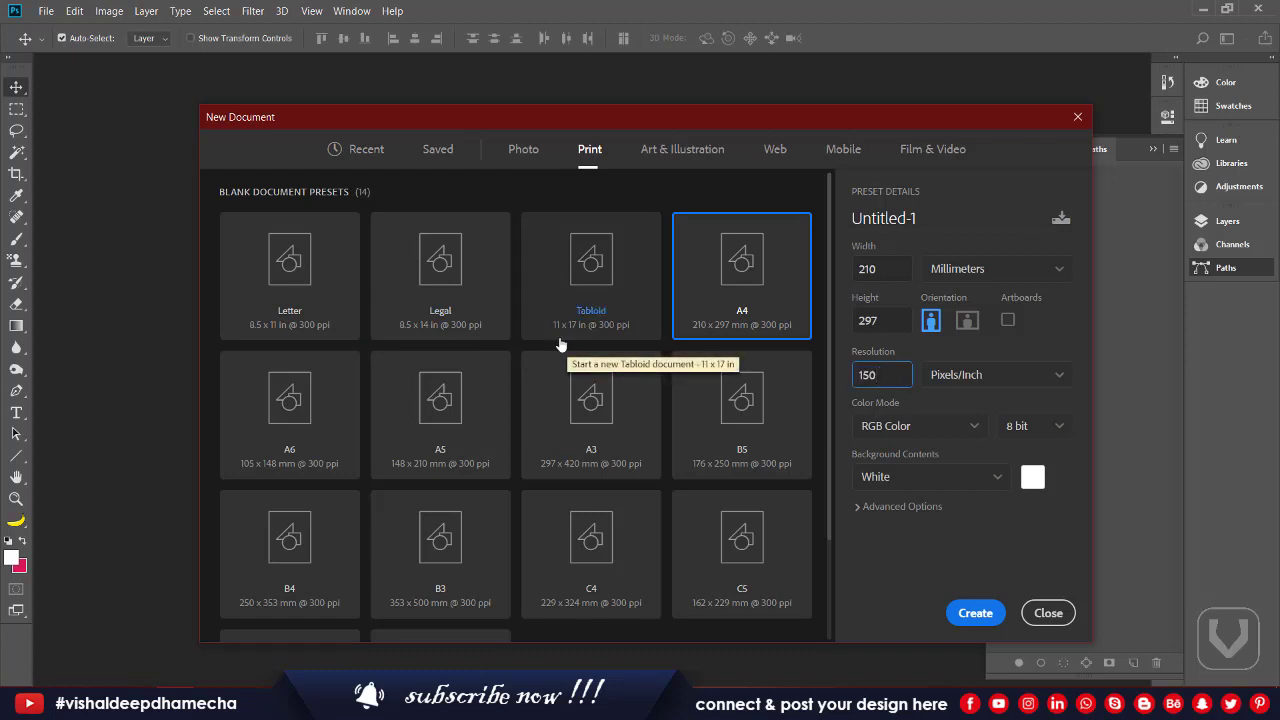
pyautogui.press('Return')
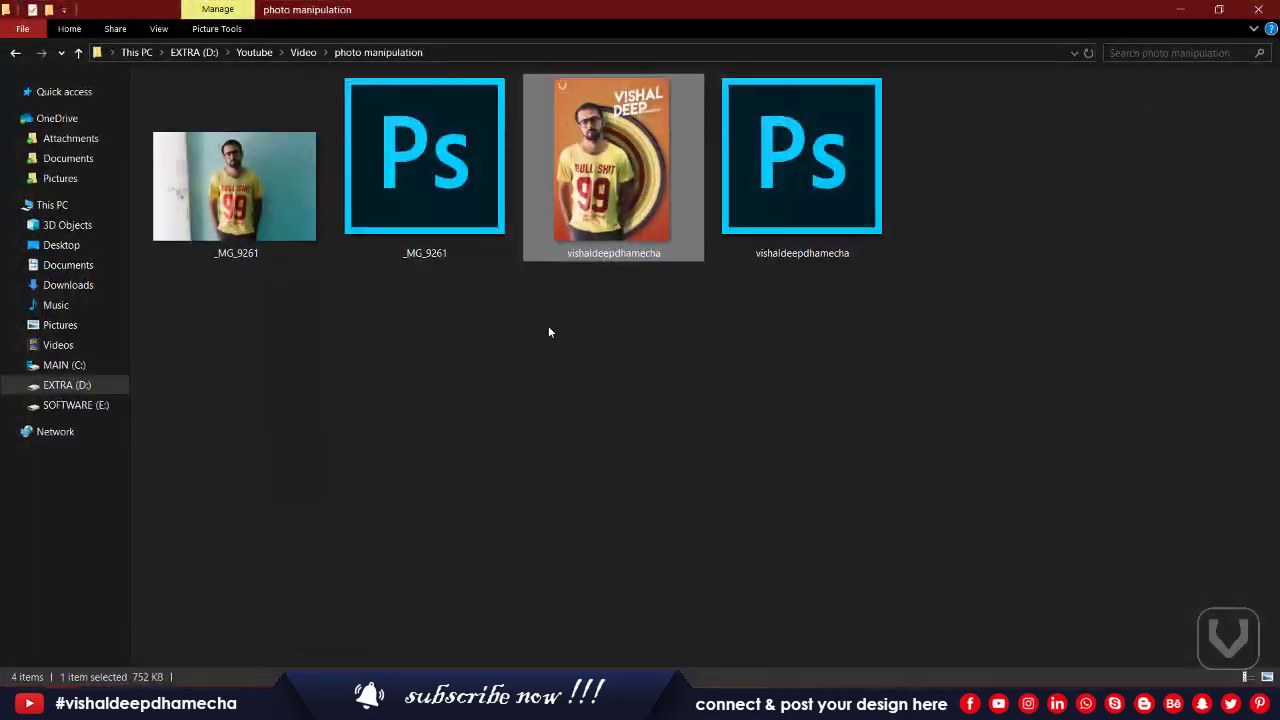
# Step: Open the _MG_9261.psd photo from File Explorer
pyautogui.press('alt')
pyautogui.click(435, 178)
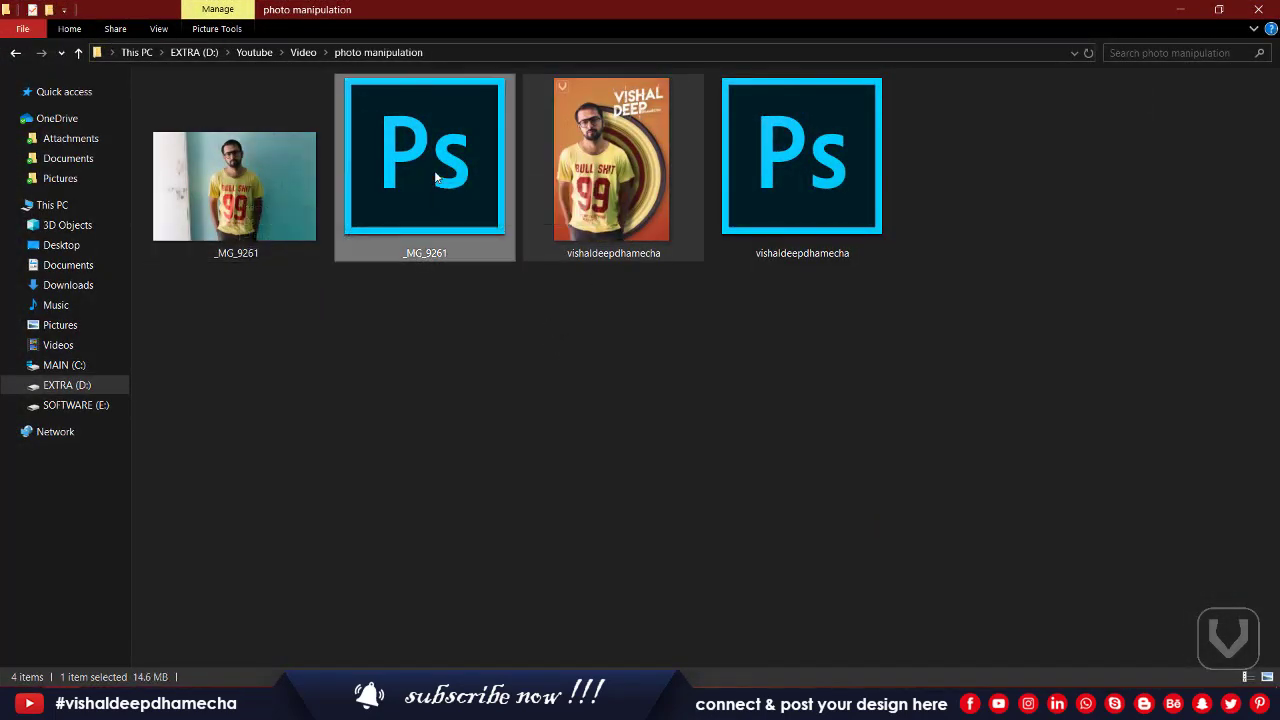
pyautogui.doubleClick(435, 178)
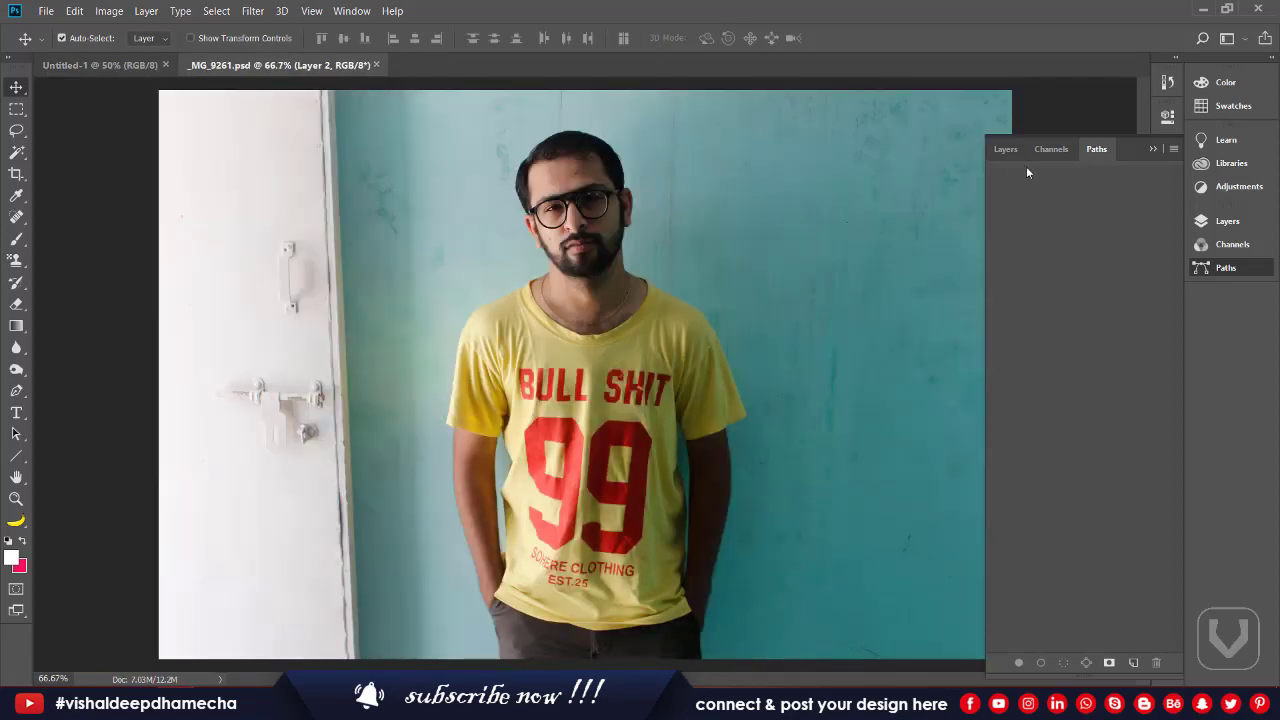
# Step: Select the man's outline from Layer 2 and drag him into the Untitled-1 document, low on the page
pyautogui.click(1008, 149)
pyautogui.press('ctrl')
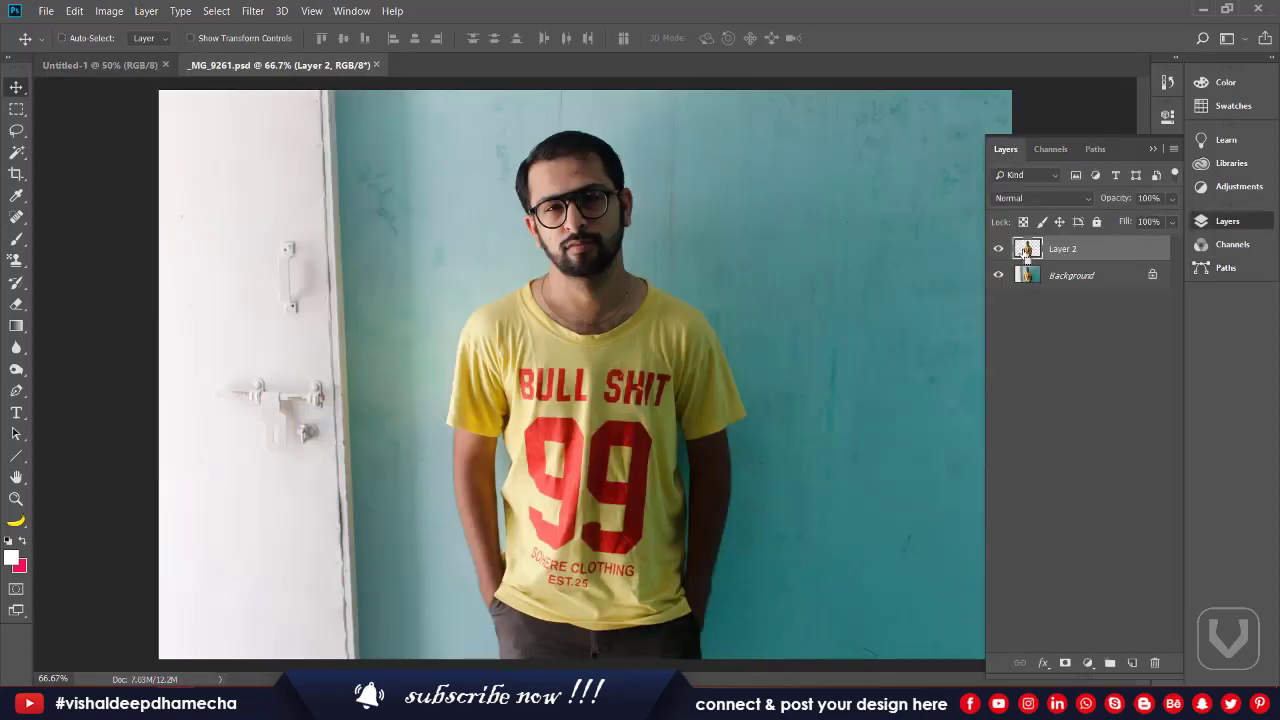
pyautogui.keyDown('ctrl'); pyautogui.click(1026, 252); pyautogui.keyUp('ctrl')
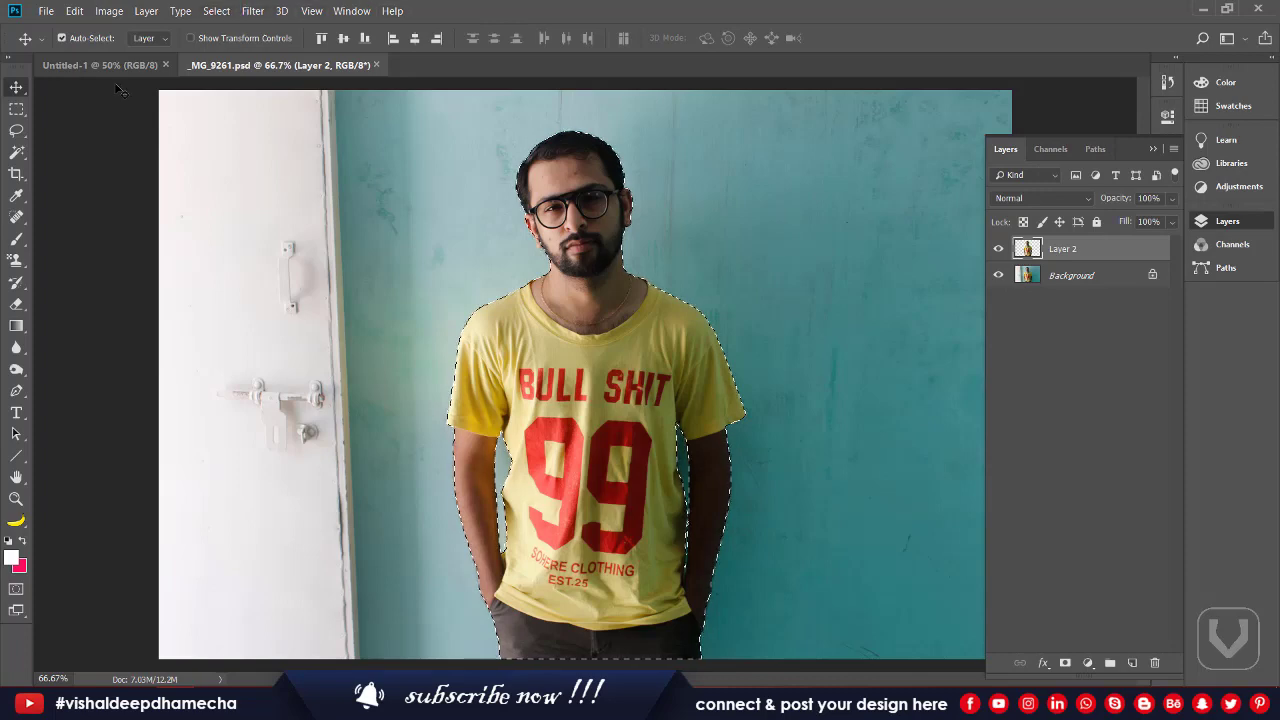
pyautogui.moveTo(116, 86); pyautogui.dragTo(488, 197)
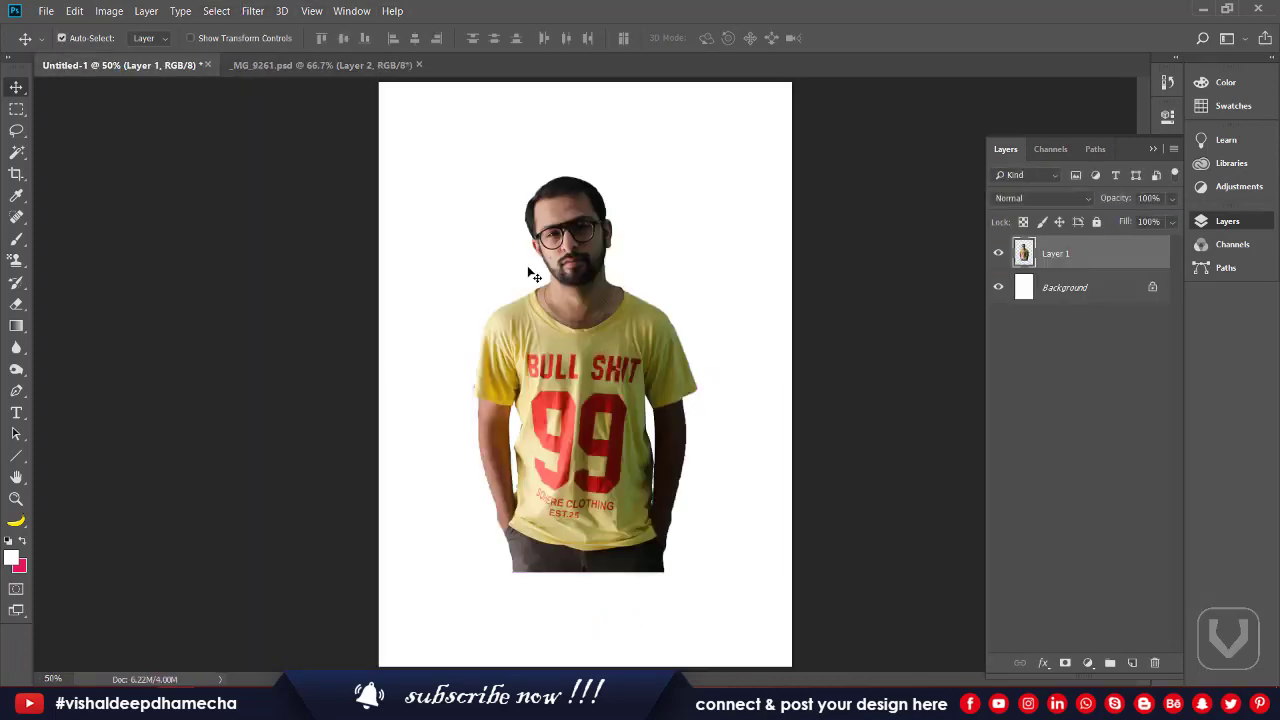
pyautogui.moveTo(600, 383); pyautogui.dragTo(582, 475)
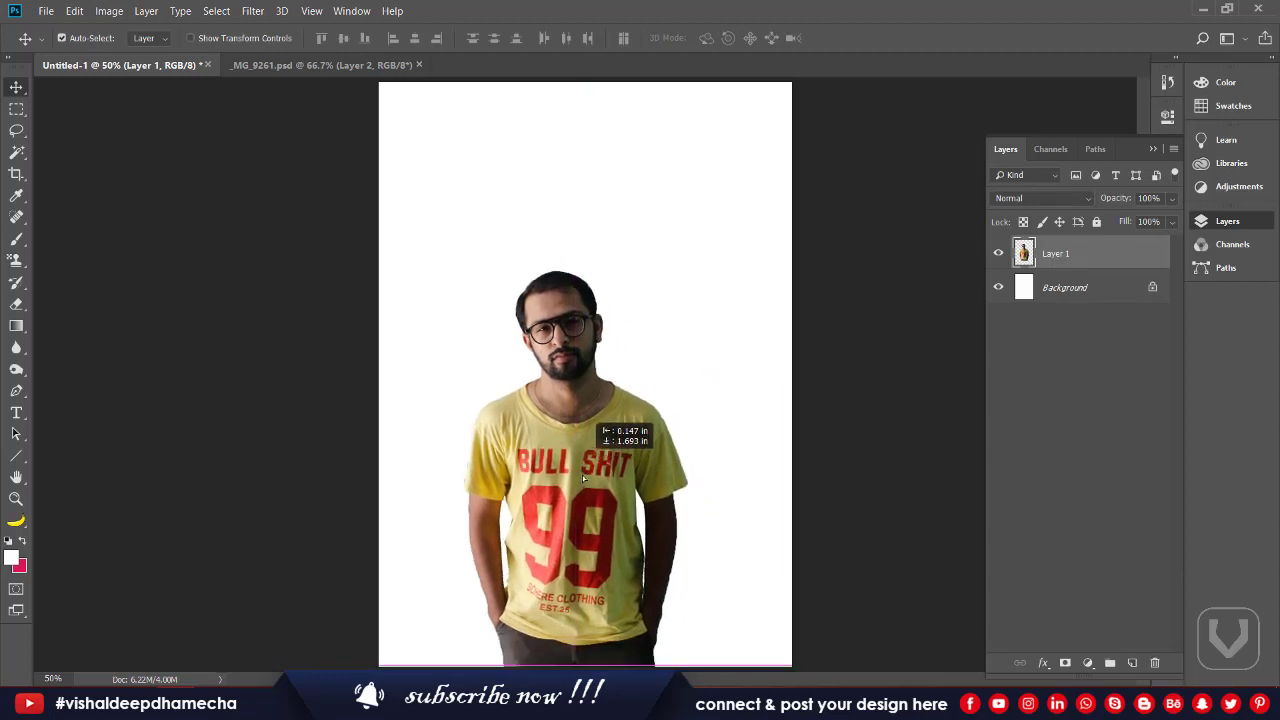
# Step: Scale the man to about 118%, nudge him into place, and close _MG_9261.psd
pyautogui.hotkey('ctrl', 't')
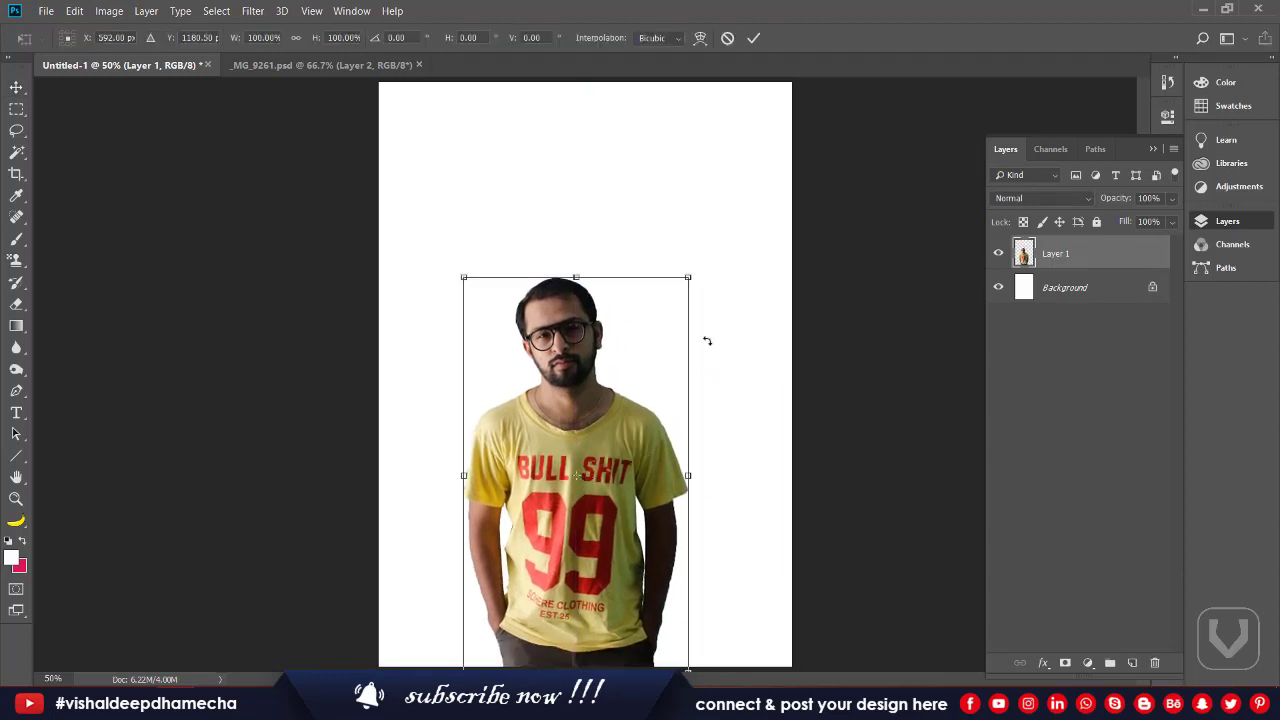
pyautogui.moveTo(689, 279); pyautogui.dragTo(744, 200)
pyautogui.press('Return')
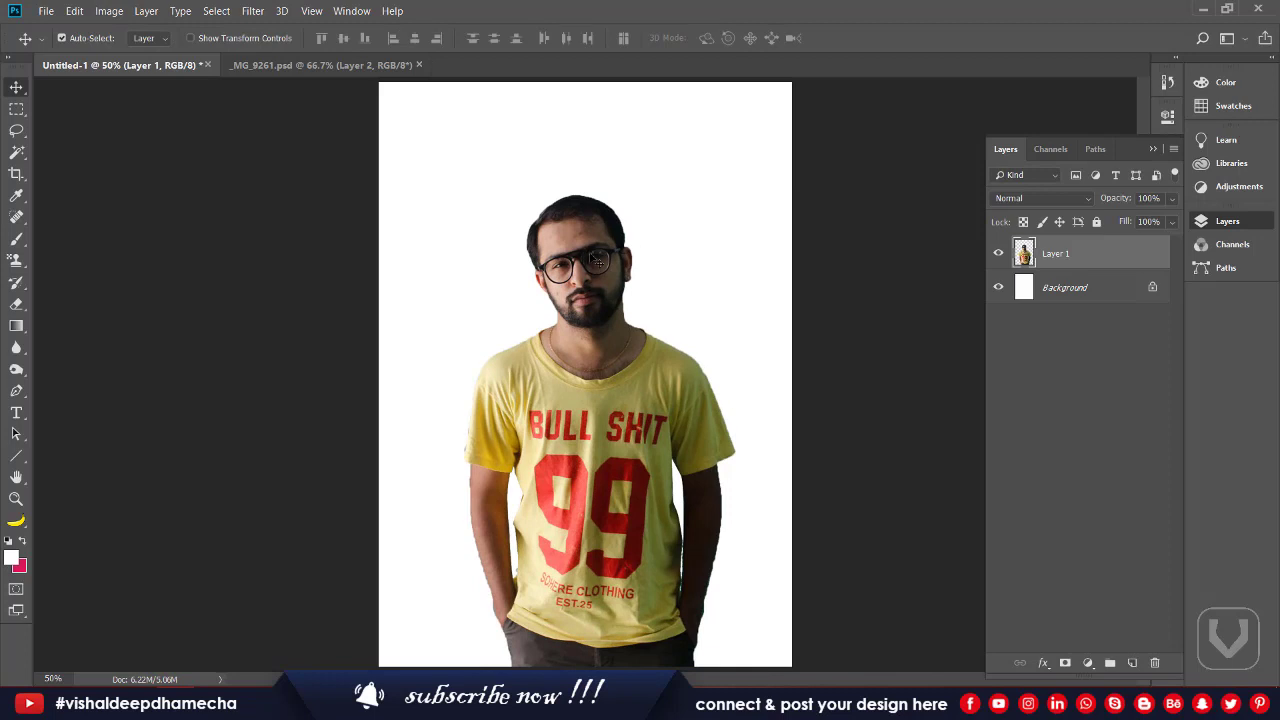
pyautogui.moveTo(594, 259)
pyautogui.mouseDown()
pyautogui.moveTo(589, 241)
pyautogui.moveTo(576, 250)
pyautogui.mouseUp()
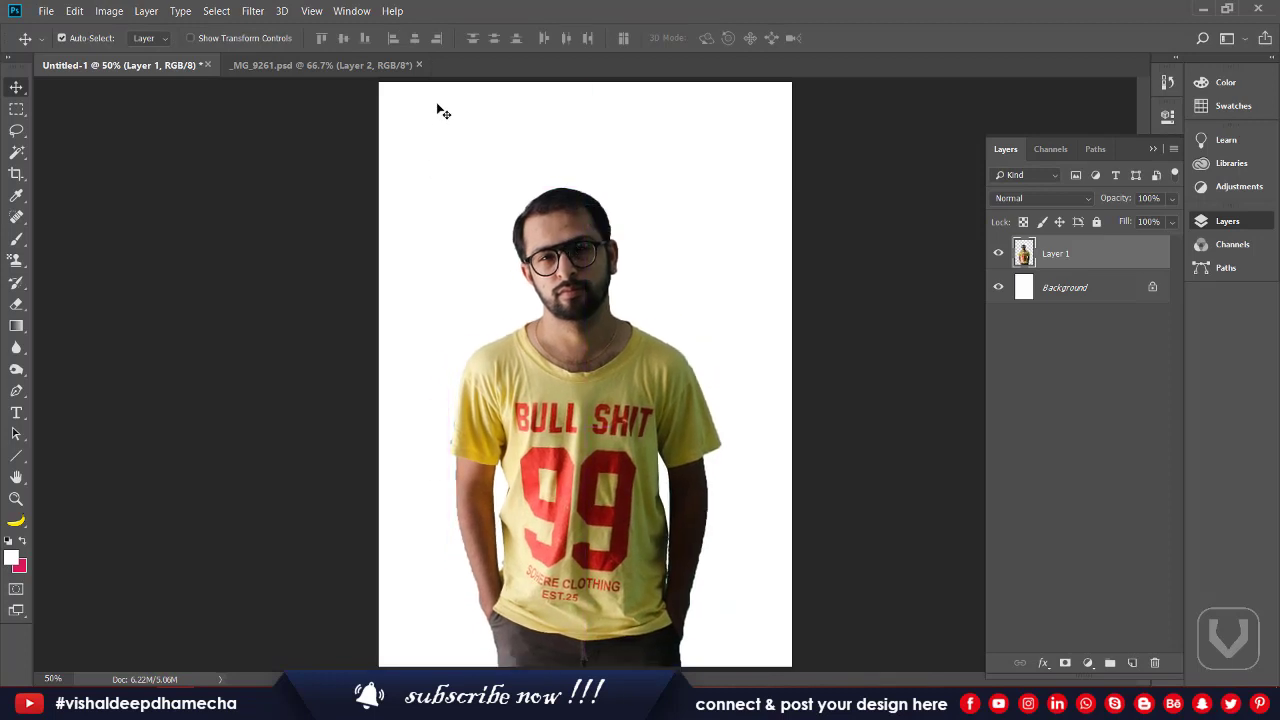
pyautogui.click(419, 65)
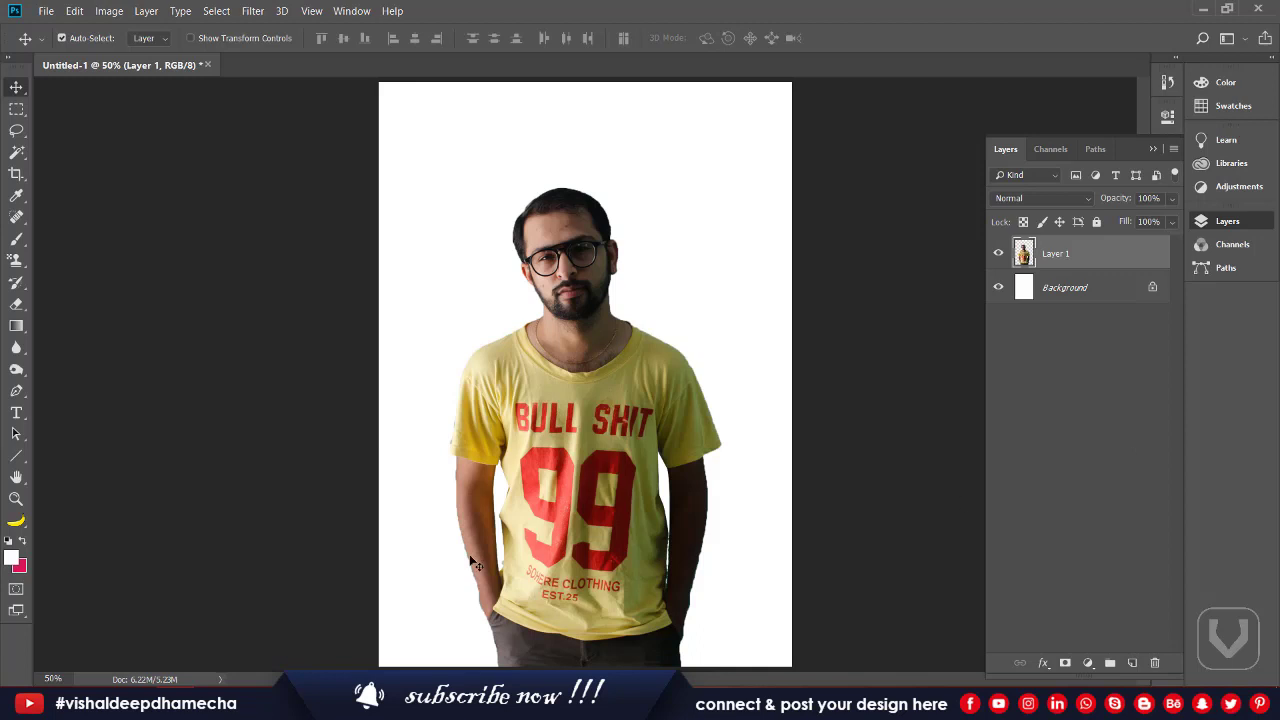
# Step: Copy a thin vertical strip of the man onto a new layer and hide Layer 1
pyautogui.click(17, 110)
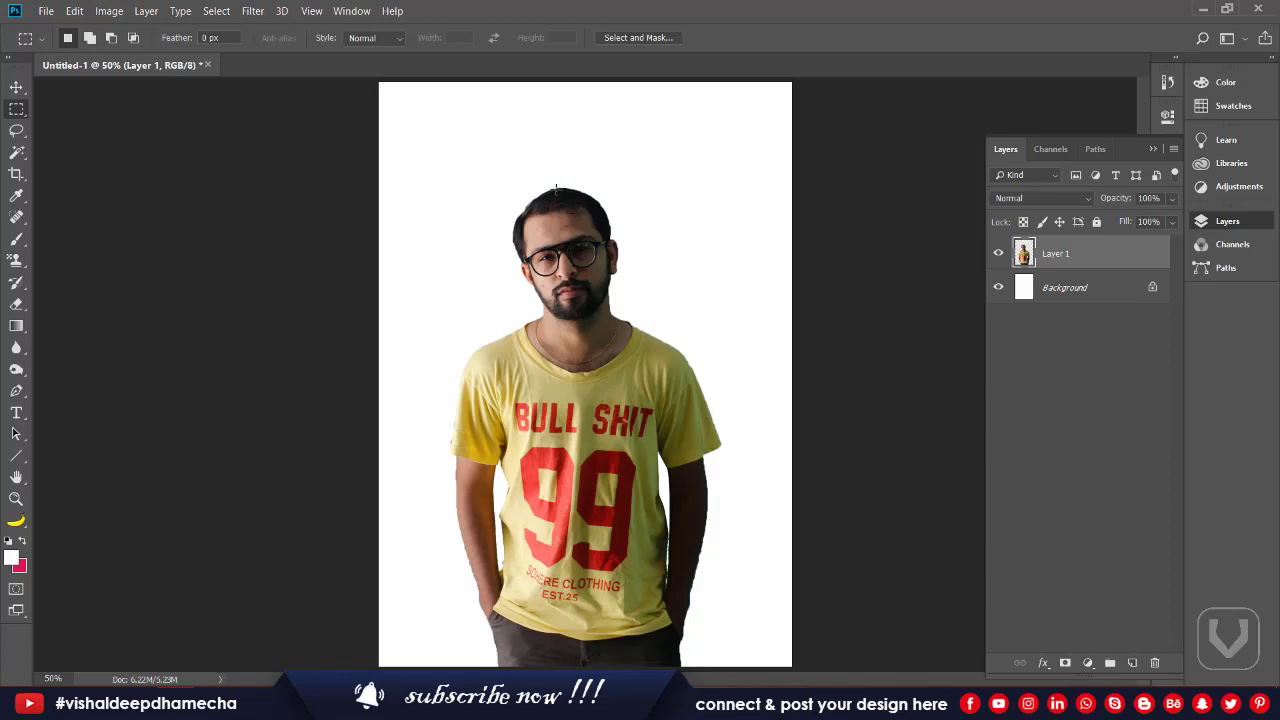
pyautogui.moveTo(556, 186); pyautogui.dragTo(565, 664)
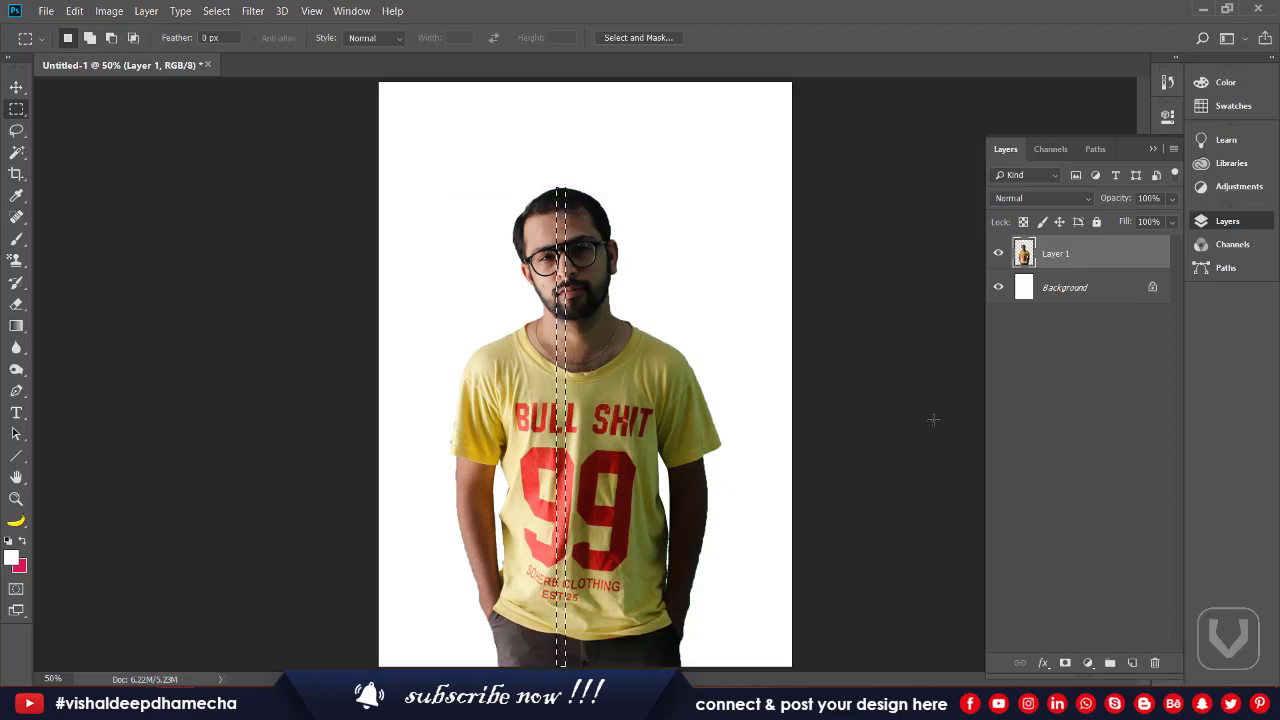
pyautogui.hotkey('ctrl', 'j')
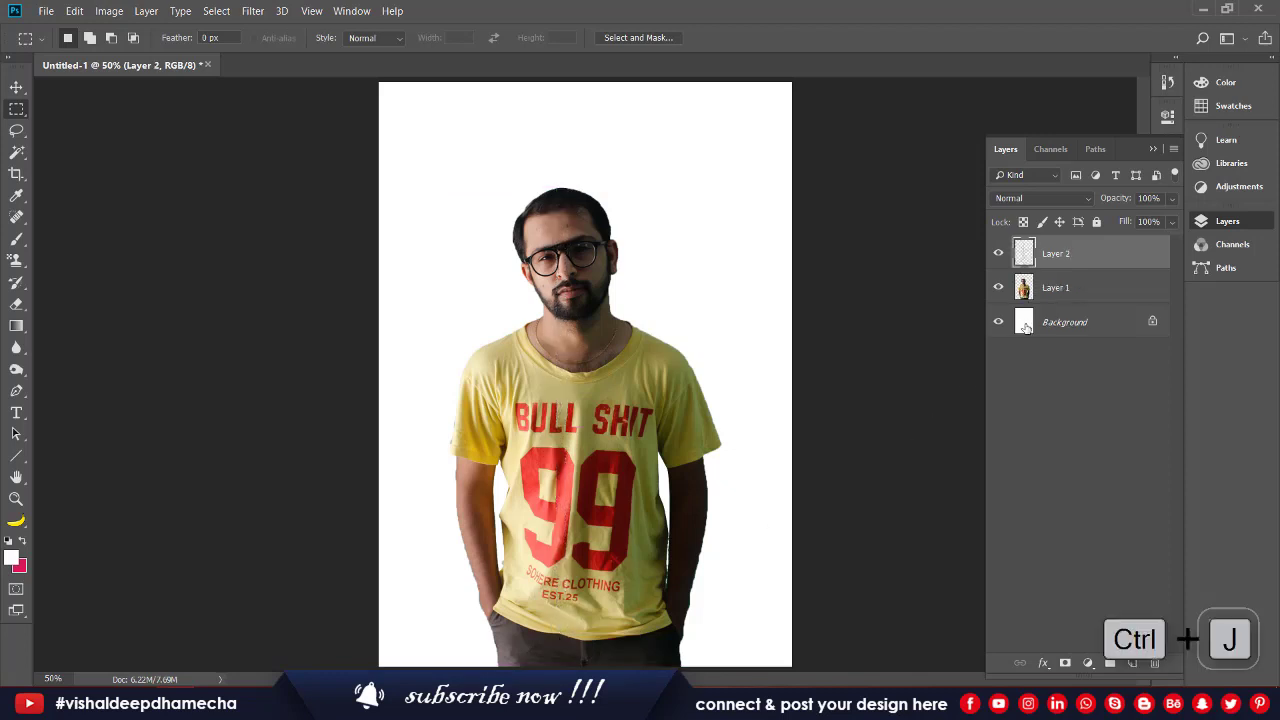
pyautogui.click(997, 287)
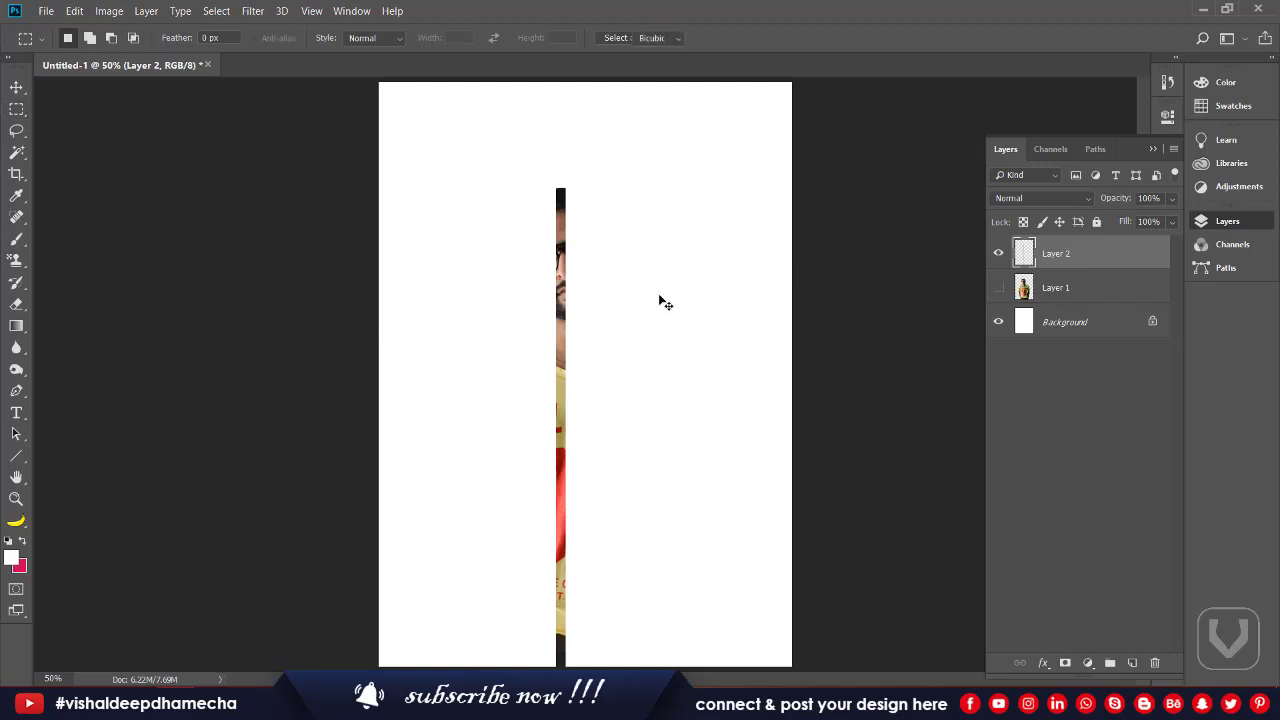
# Step: Stretch the strip sideways to both canvas edges to form colour streaks
pyautogui.hotkey('ctrl', 't')
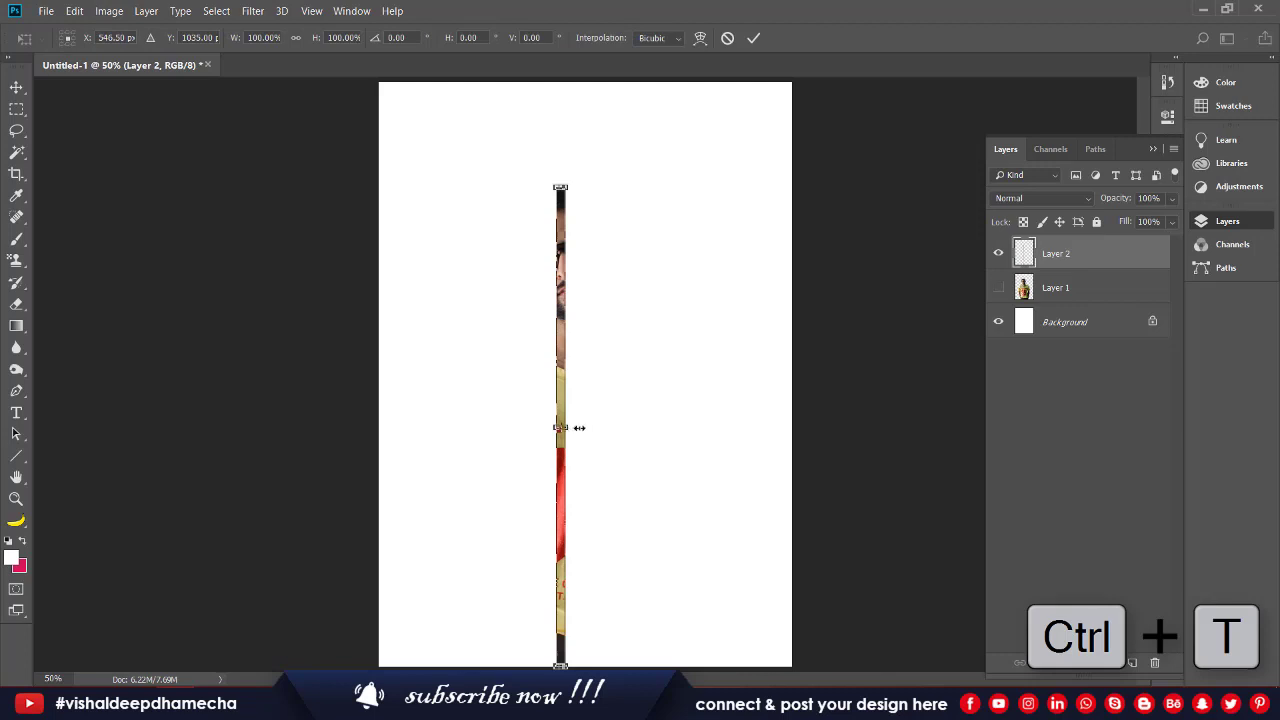
pyautogui.moveTo(579, 427); pyautogui.dragTo(791, 428)
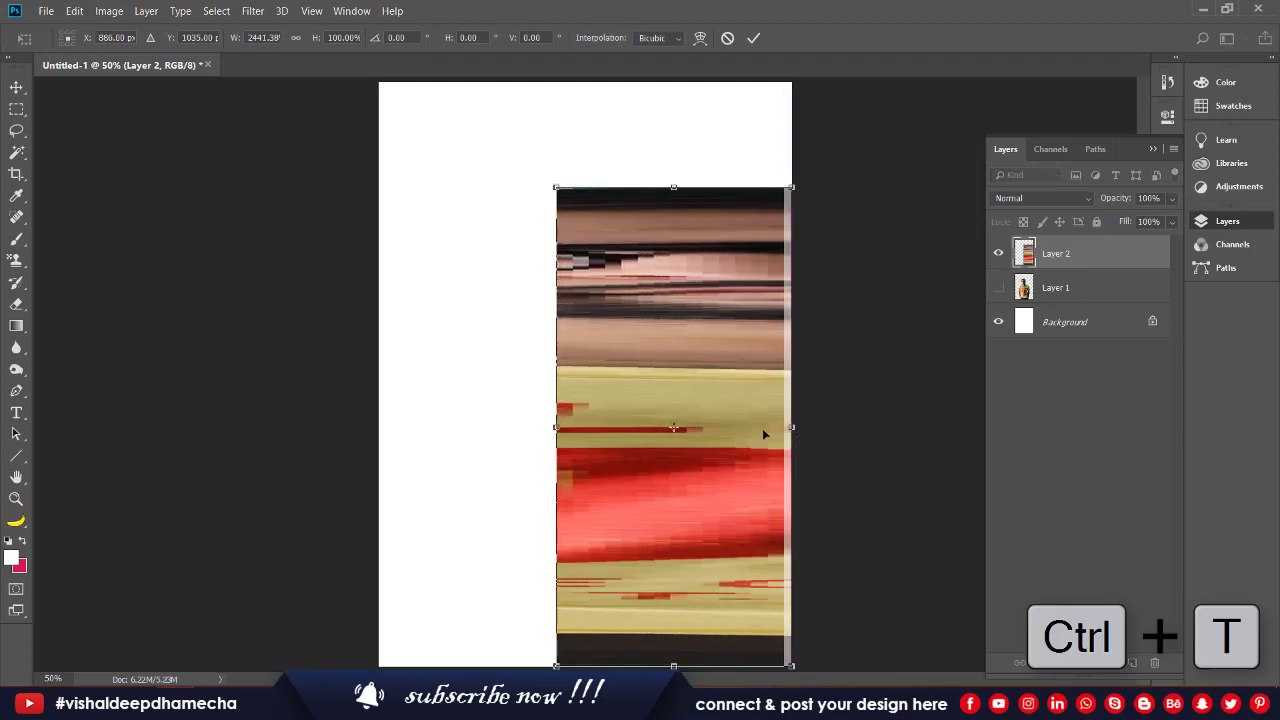
pyautogui.moveTo(557, 427); pyautogui.dragTo(382, 373)
pyautogui.press('Return')
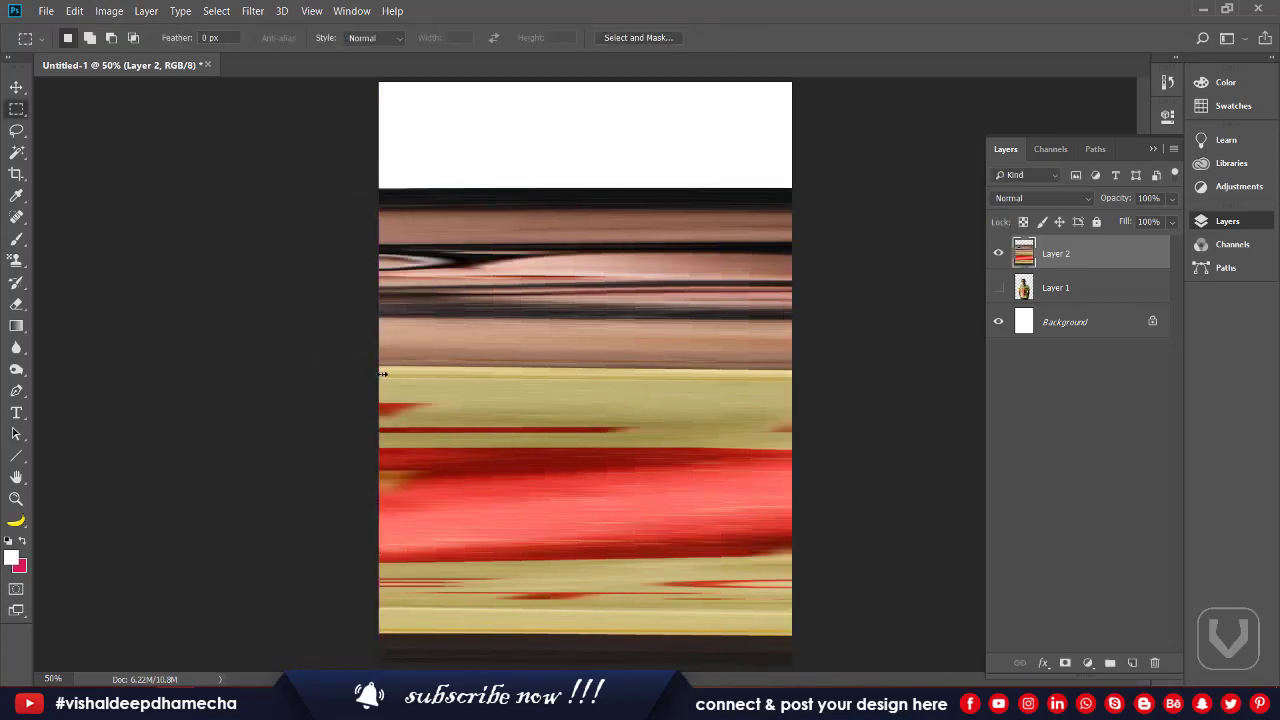
# Step: Drag the streak layer up until it sits flush with the canvas's top edge
pyautogui.press('v')
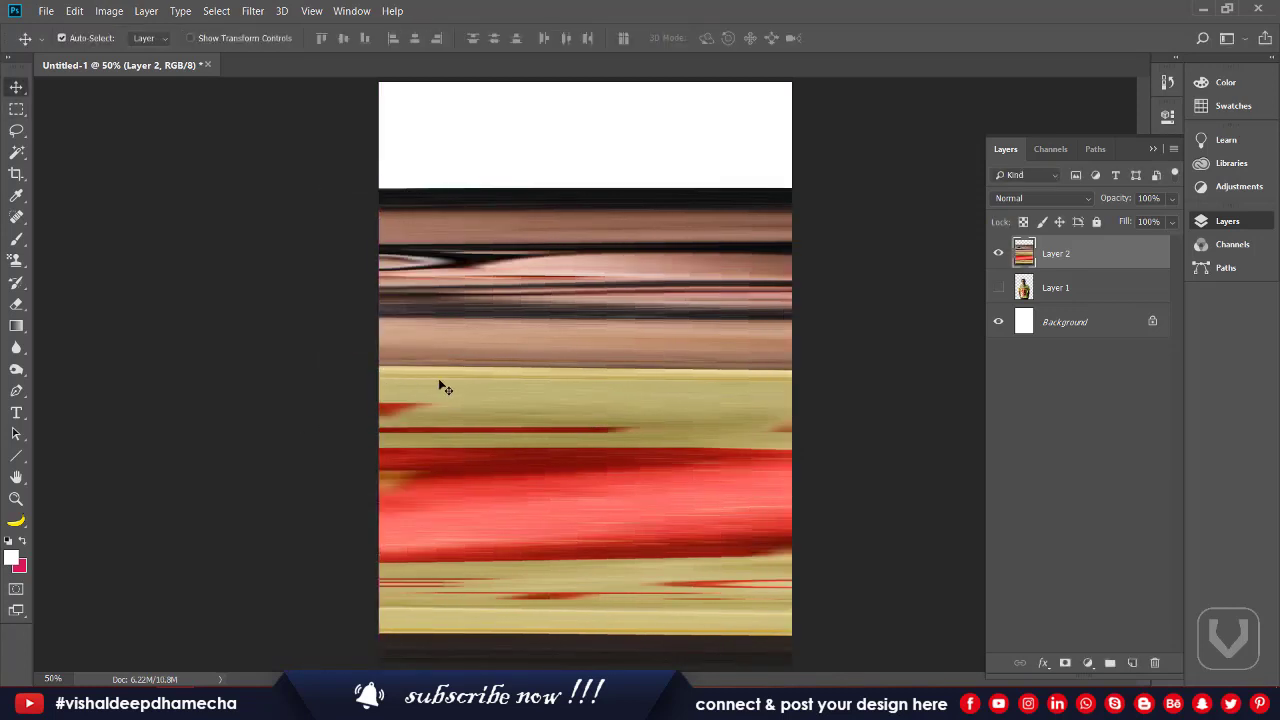
pyautogui.moveTo(483, 384); pyautogui.dragTo(472, 269)
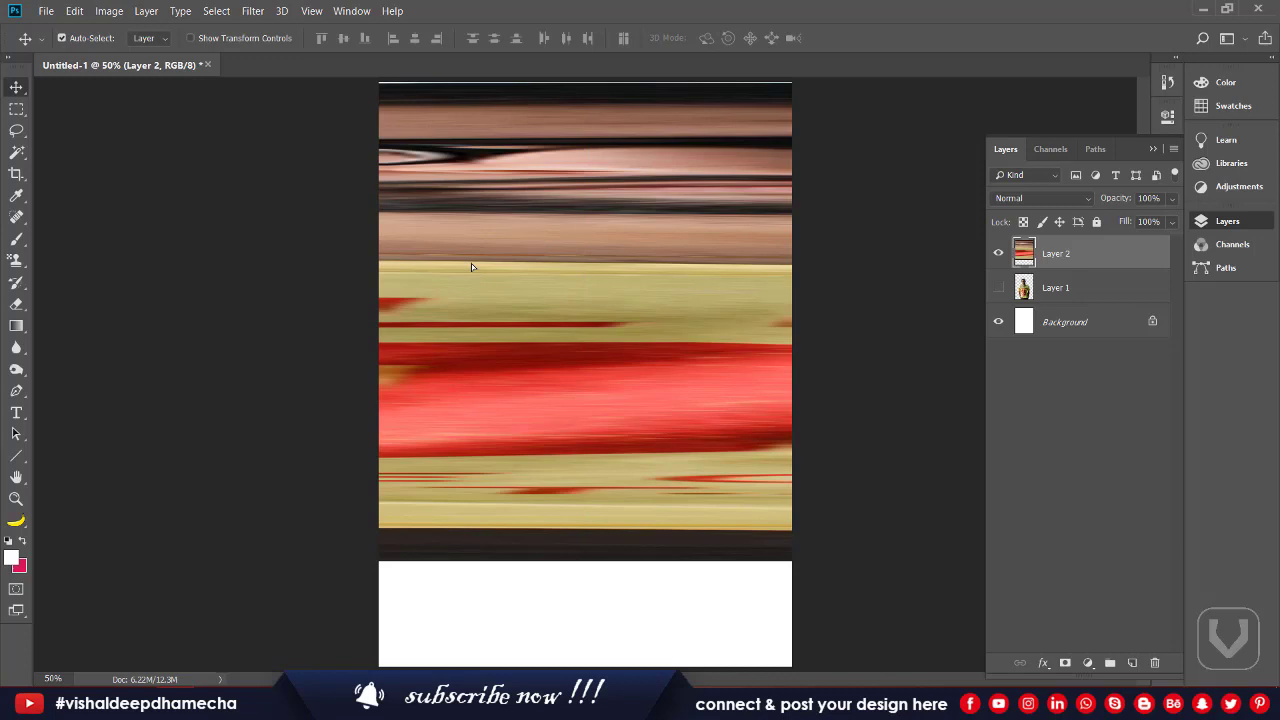
pyautogui.moveTo(472, 266)
pyautogui.mouseDown()
pyautogui.moveTo(503, 360)
pyautogui.moveTo(471, 261)
pyautogui.mouseUp()
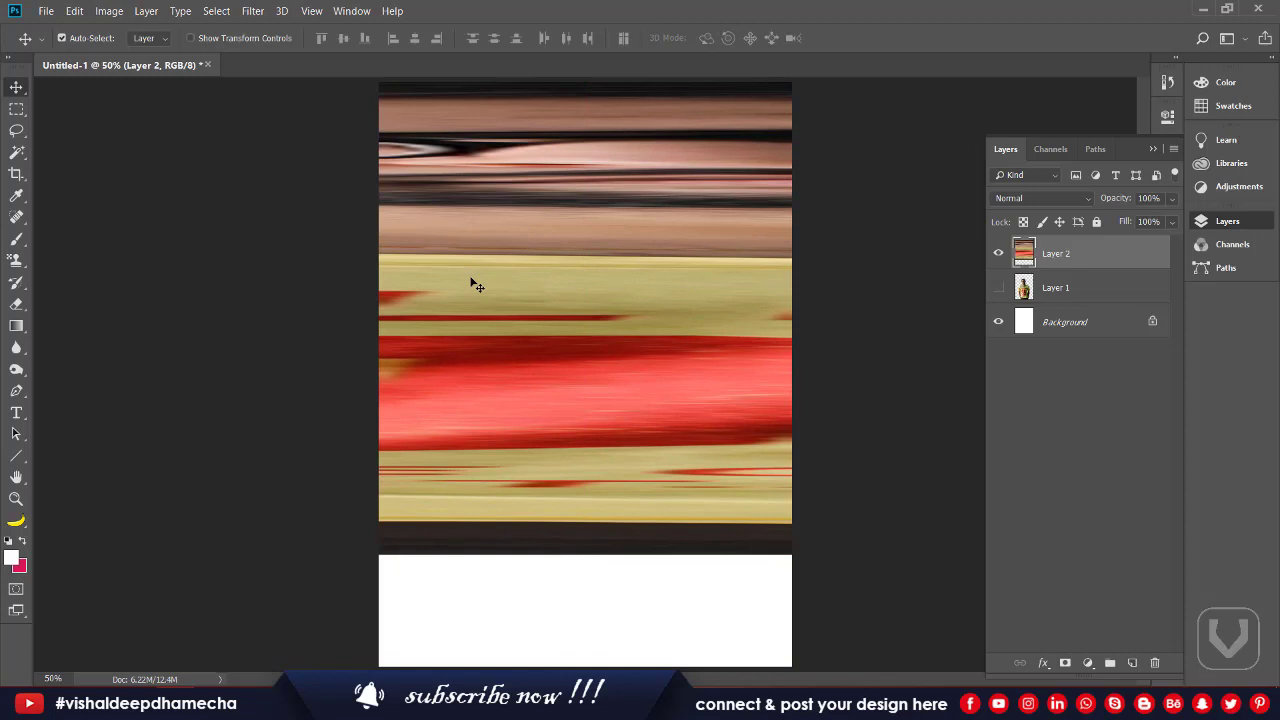
# Step: Apply the Distort > Polar Coordinates filter (Rectangular to Polar) to turn the streaks into oval rings
pyautogui.click(252, 11)
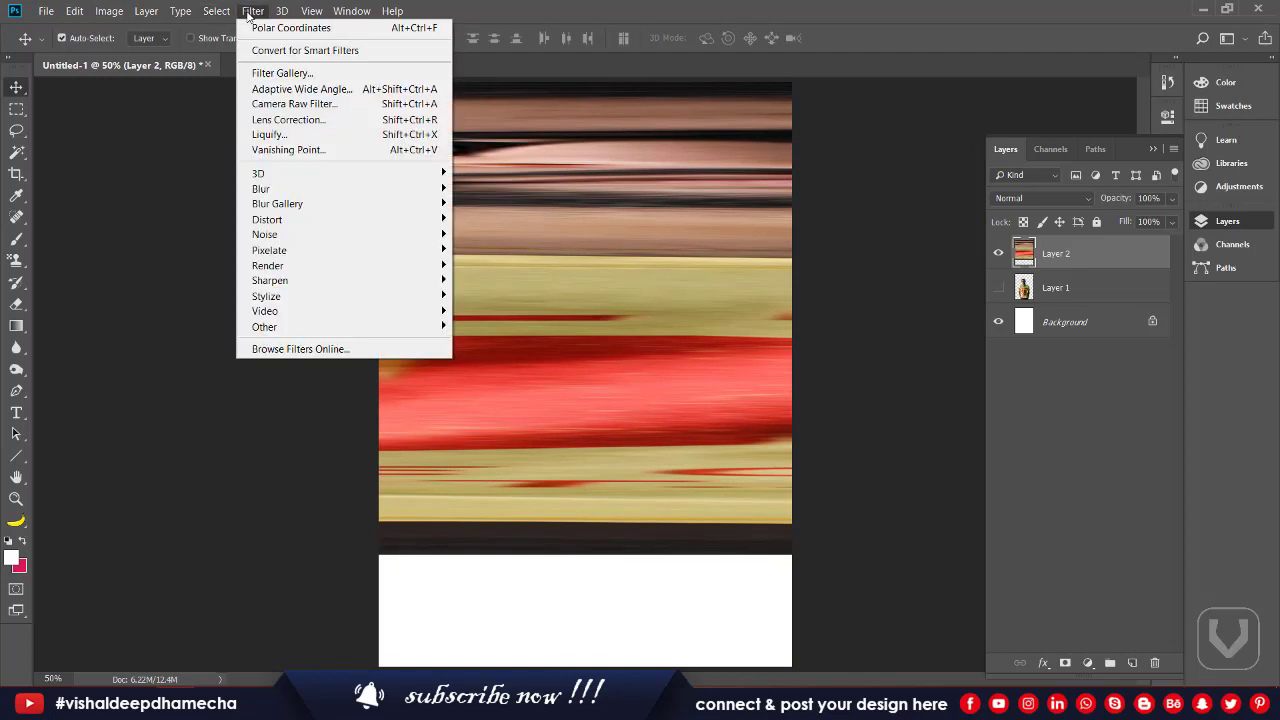
pyautogui.moveTo(320, 177)
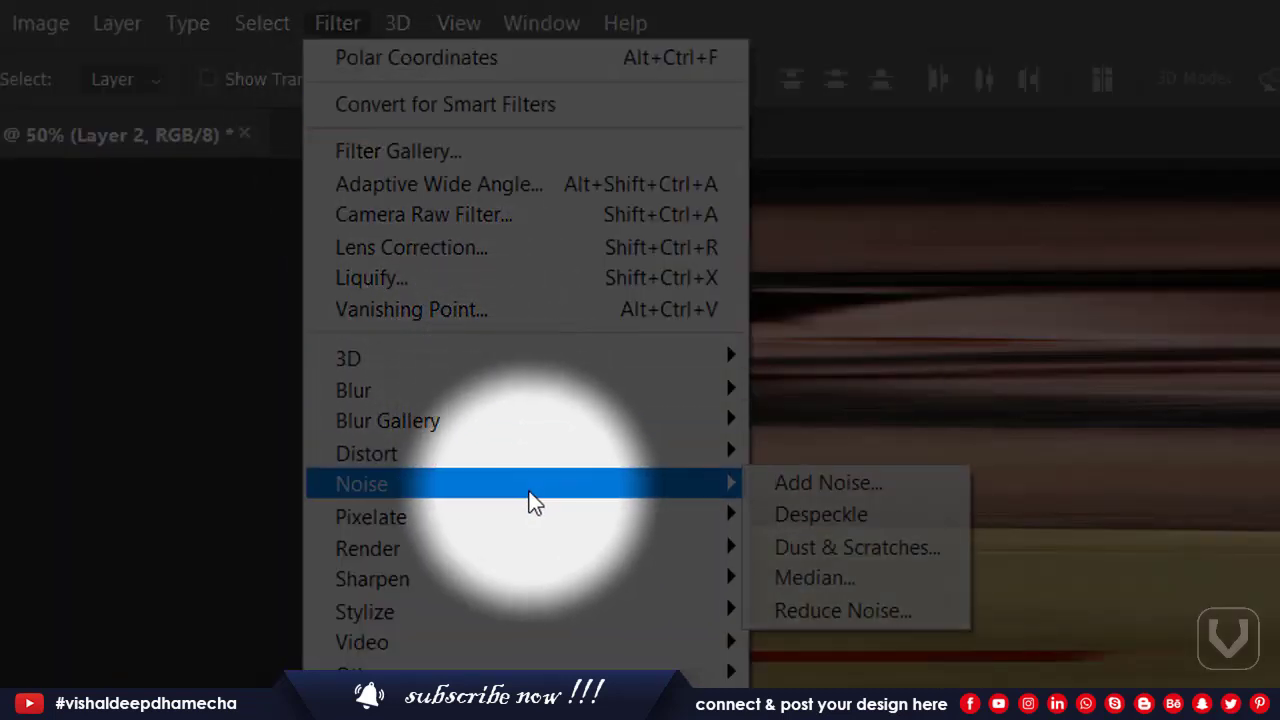
pyautogui.moveTo(555, 528)
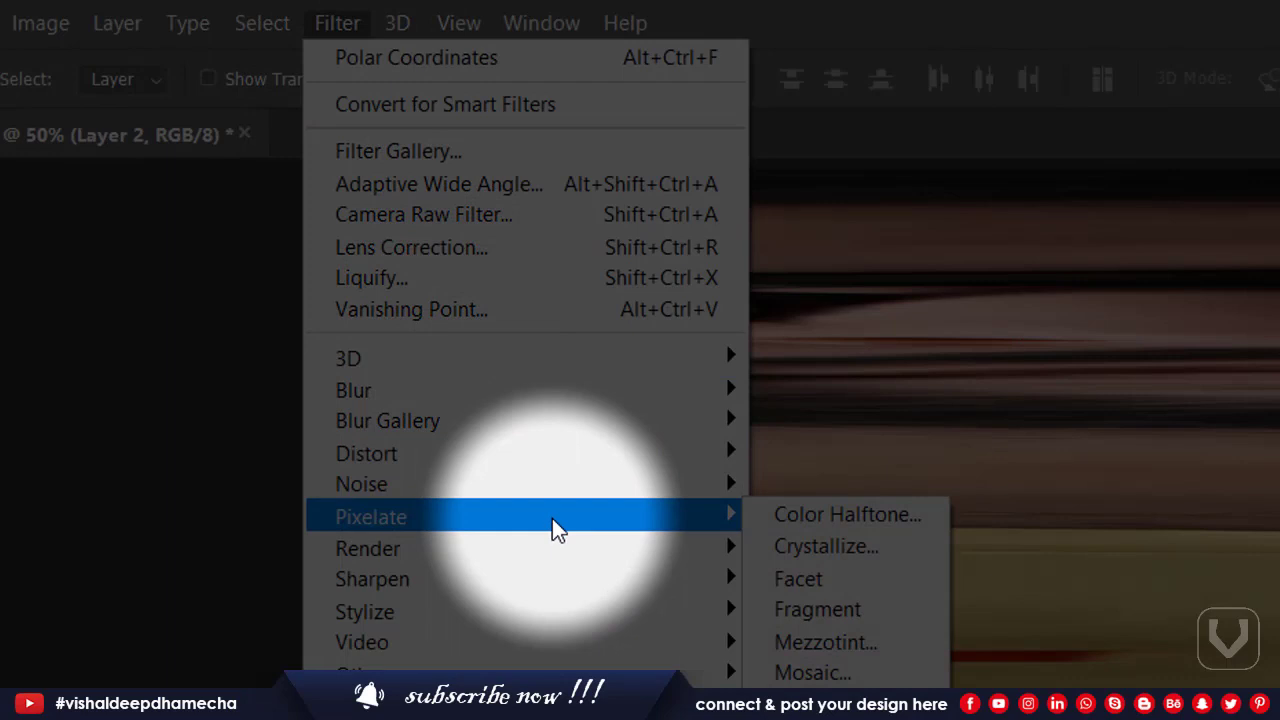
pyautogui.moveTo(553, 448)
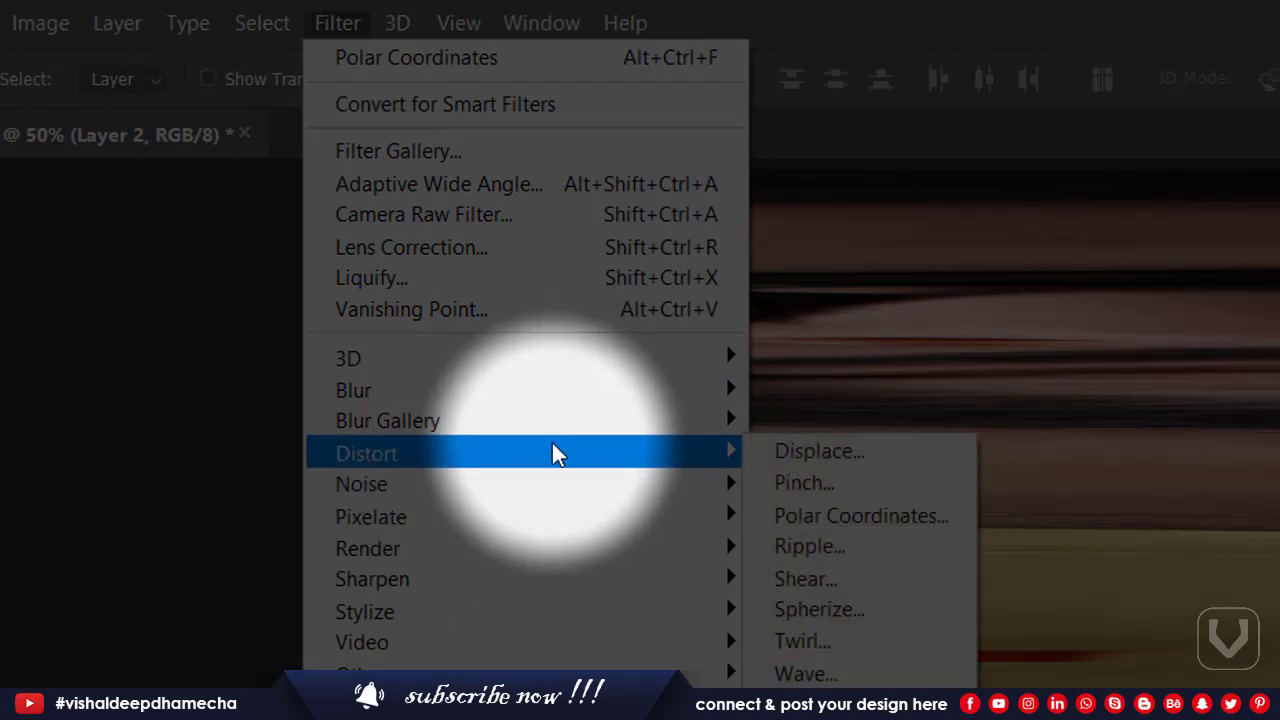
pyautogui.moveTo(718, 423)
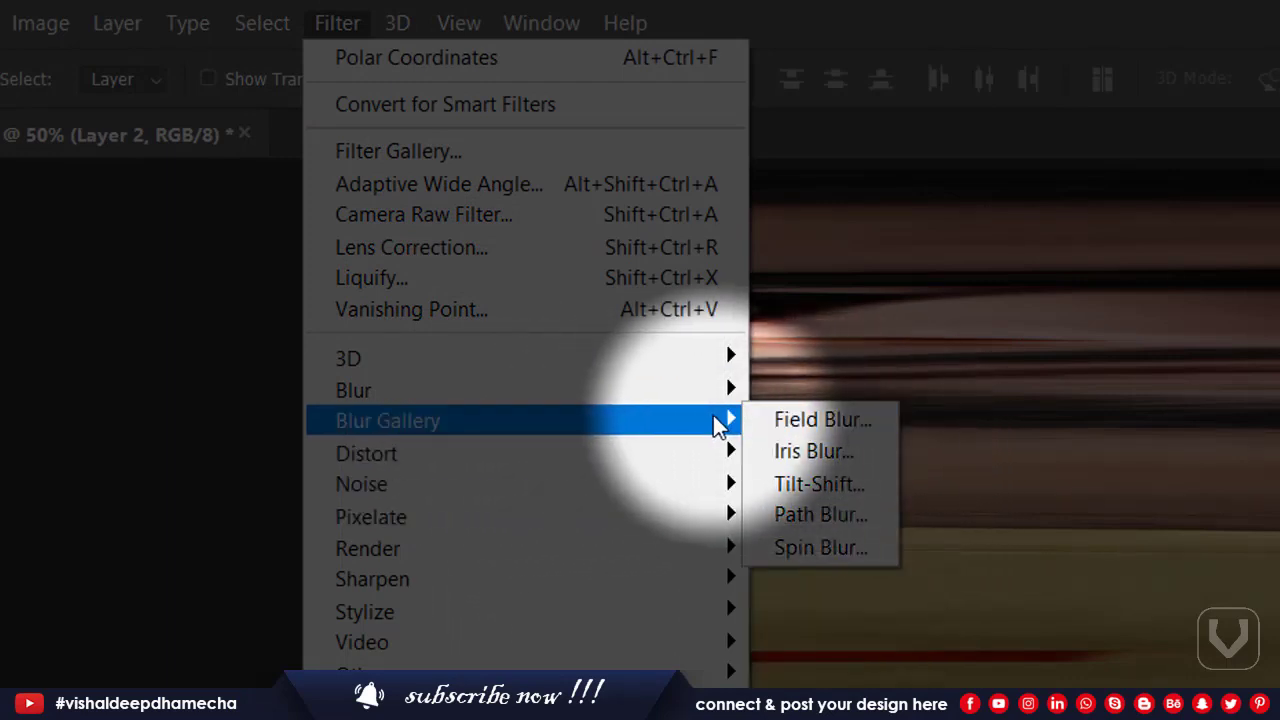
pyautogui.moveTo(720, 451)
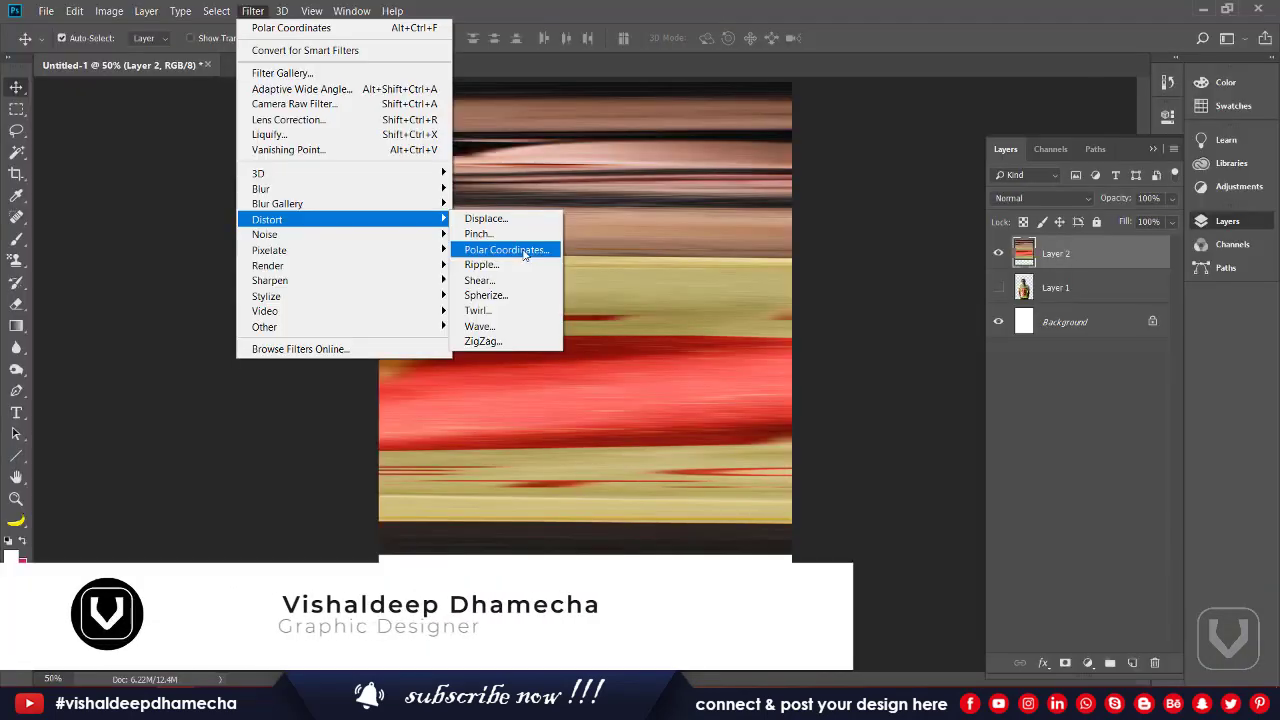
pyautogui.click(506, 250)
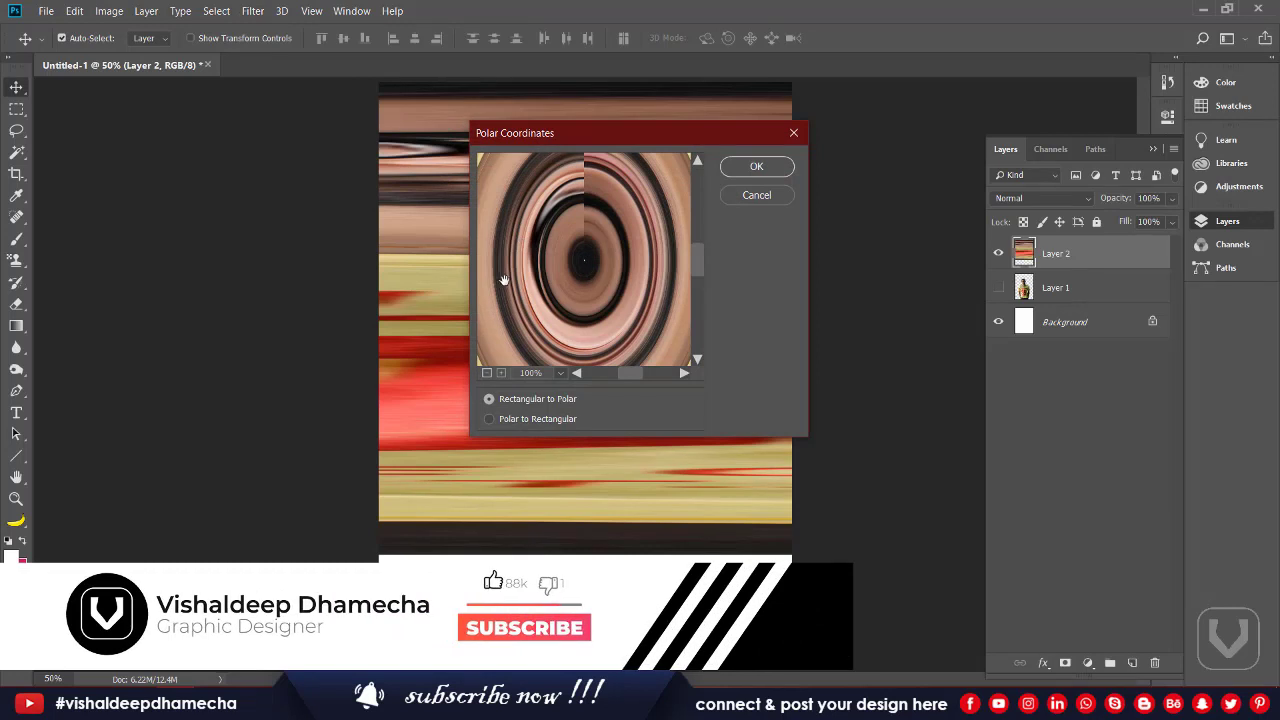
pyautogui.click(757, 170)
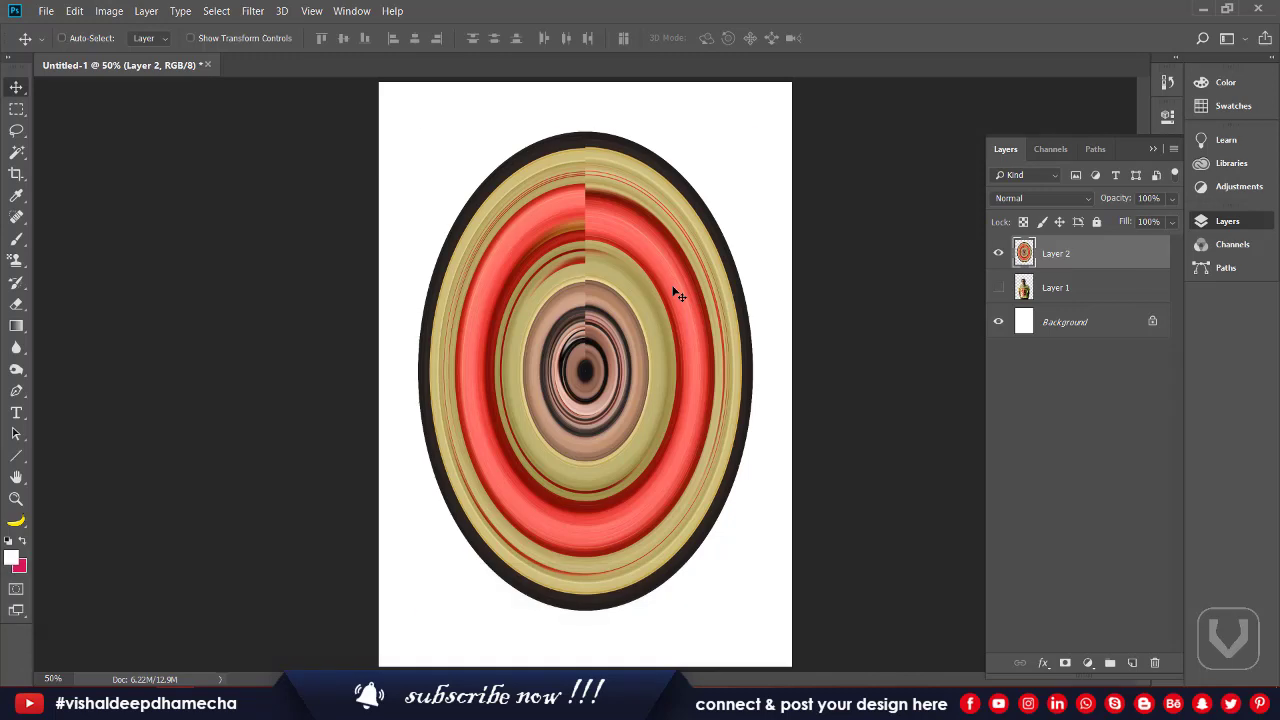
# Step: Stretch the ring layer horizontally into a circle and shrink it proportionally to fit the page
pyautogui.hotkey('ctrl', 't')
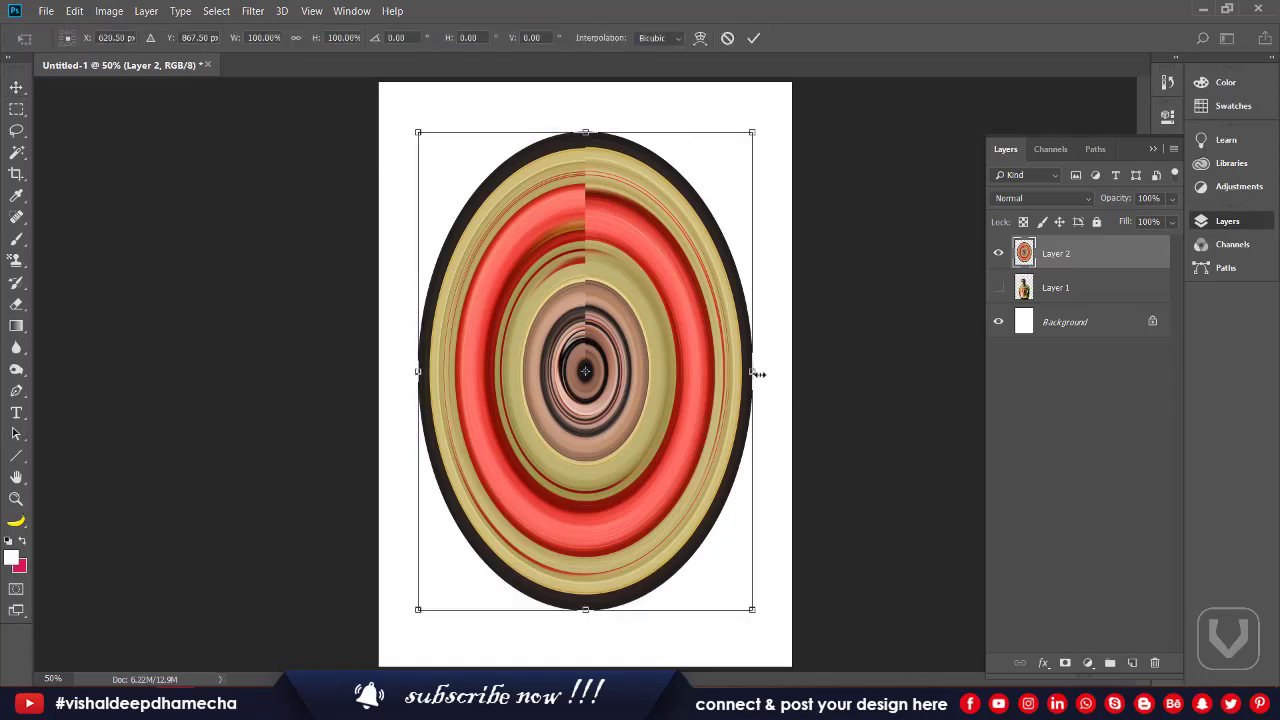
pyautogui.moveTo(757, 374); pyautogui.dragTo(822, 372)
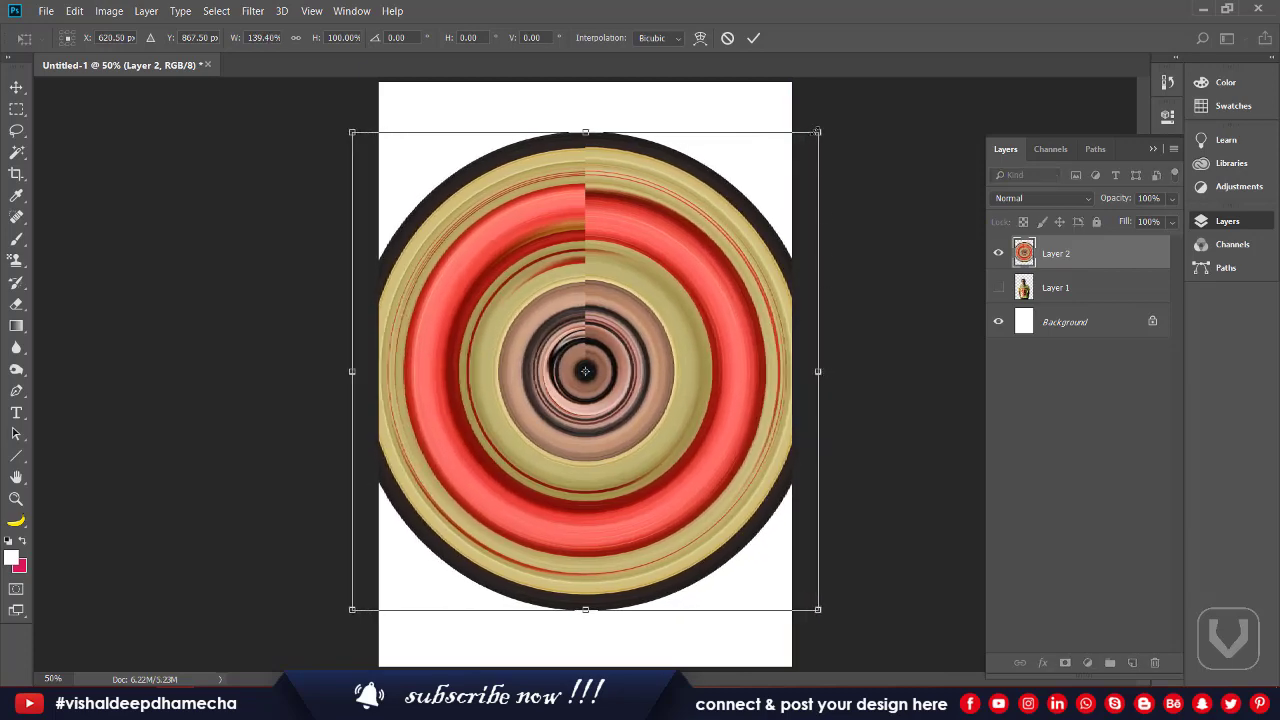
pyautogui.moveTo(817, 131); pyautogui.dragTo(782, 172)
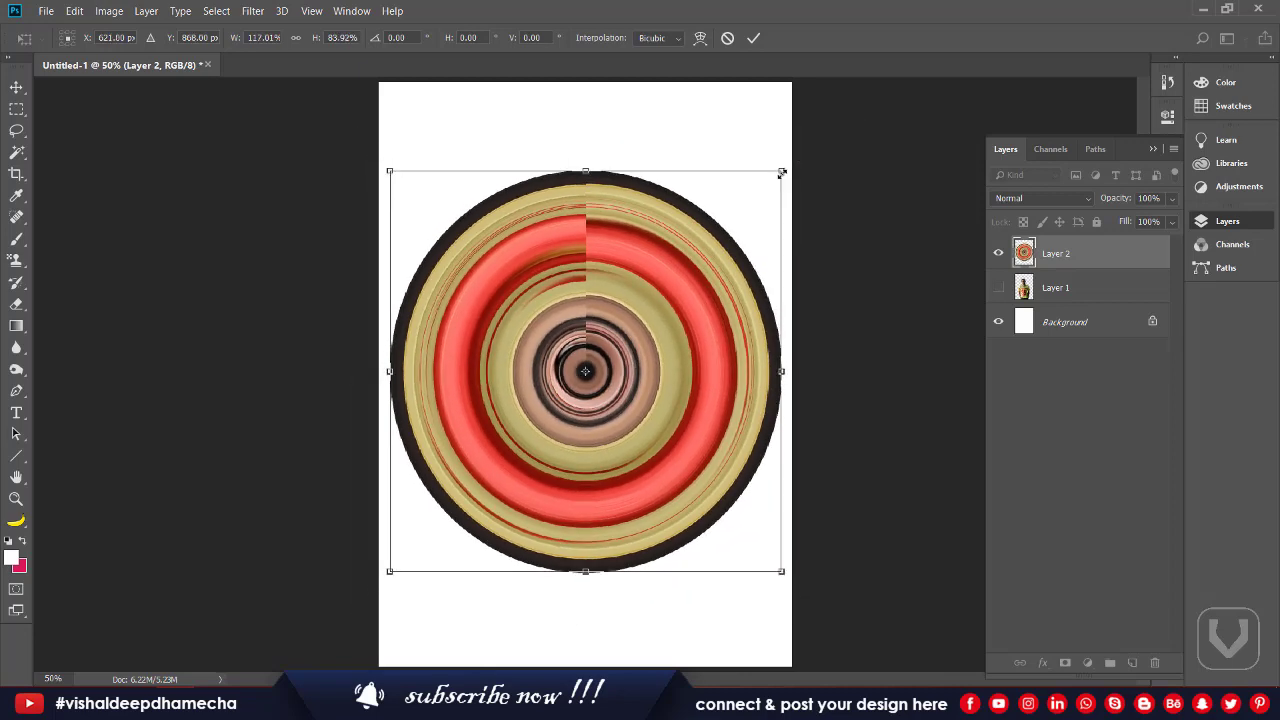
pyautogui.press('Return')
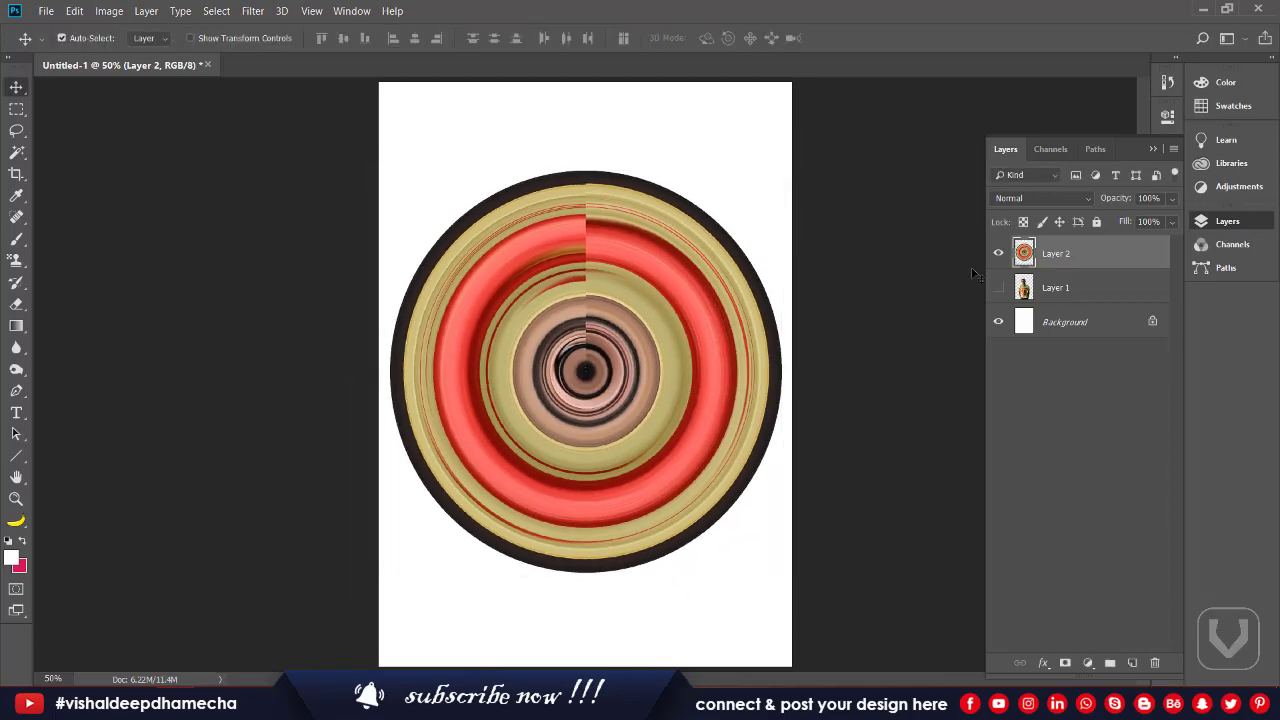
# Step: Show the man, place the rings beneath his layer, and reposition both on the page
pyautogui.click(997, 288)
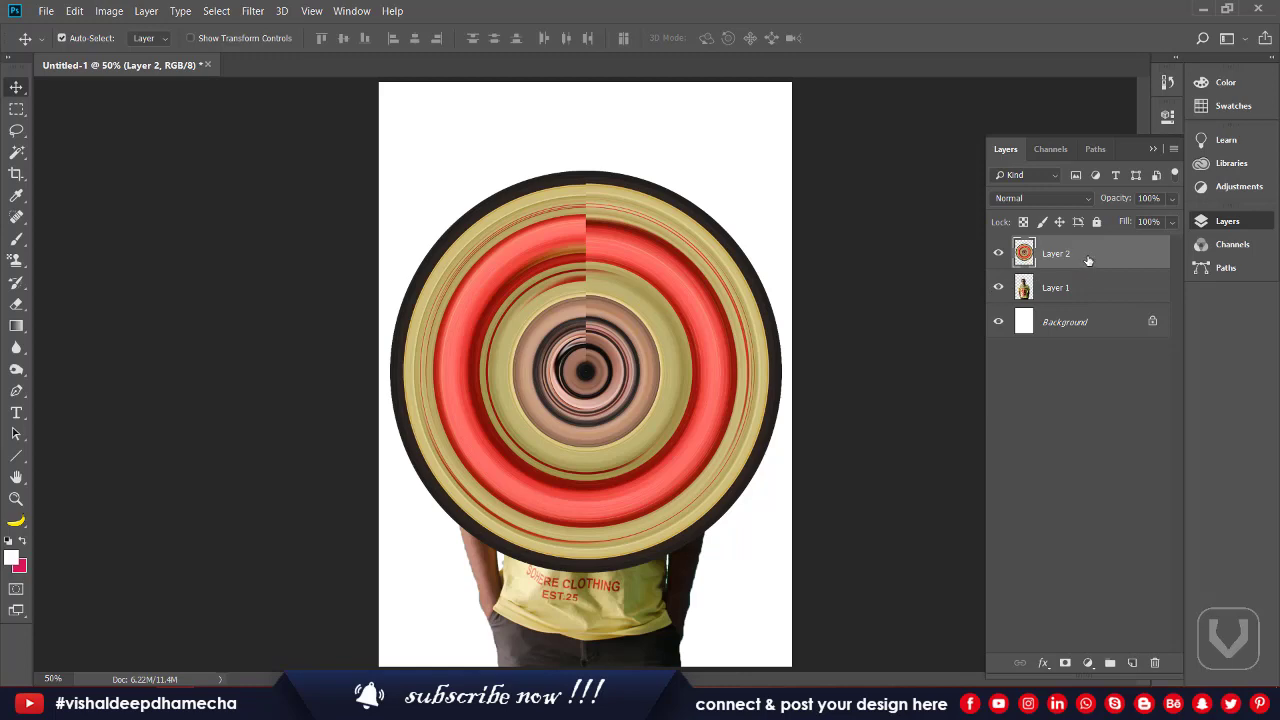
pyautogui.moveTo(1088, 257); pyautogui.dragTo(1086, 300)
pyautogui.moveTo(705, 287); pyautogui.dragTo(713, 372)
pyautogui.moveTo(611, 410); pyautogui.dragTo(572, 412)
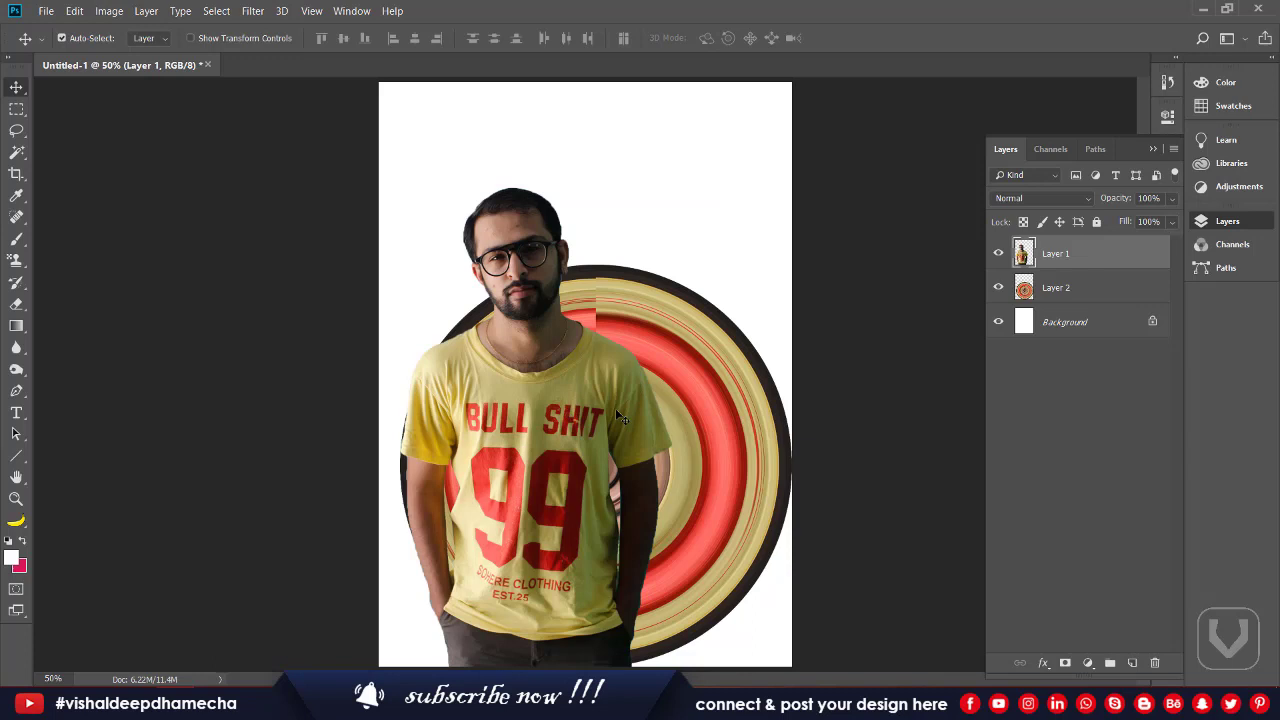
pyautogui.click(729, 368)
pyautogui.hotkey('shift', 'Left')
pyautogui.hotkey('shift', 'Left')
pyautogui.hotkey('shift', 'Left')
pyautogui.hotkey('shift', 'Left')
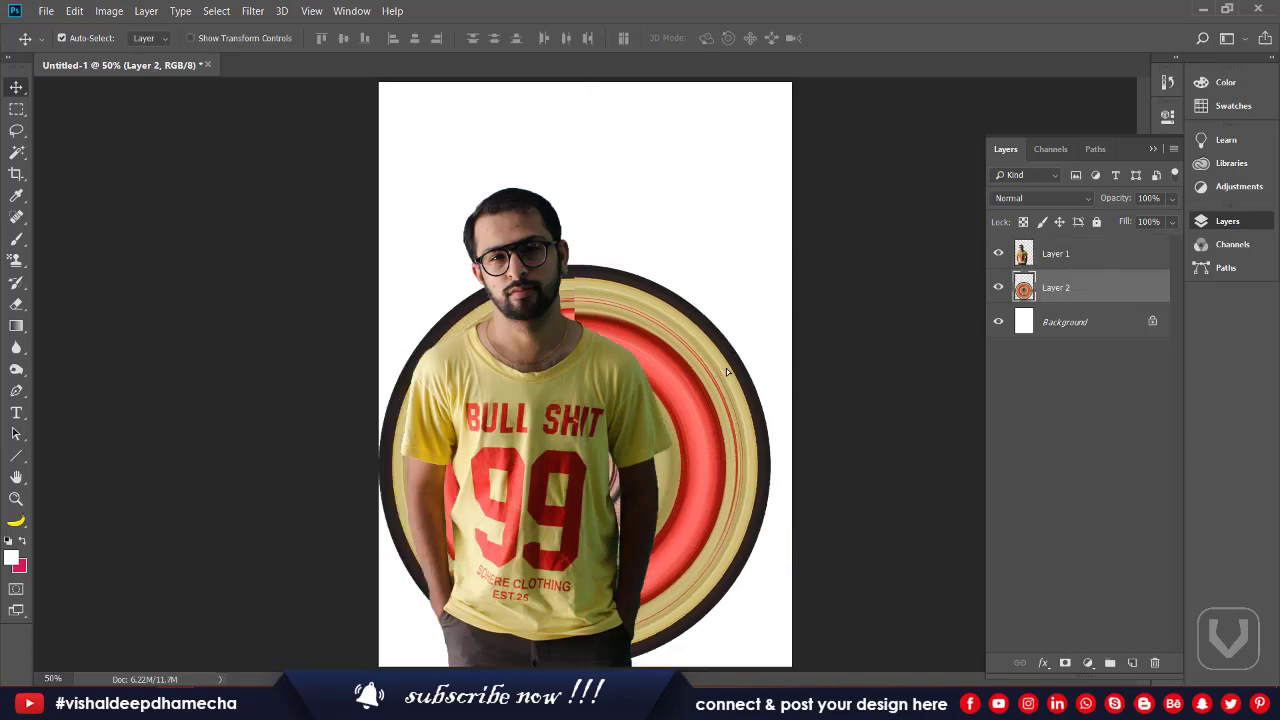
pyautogui.moveTo(726, 368); pyautogui.dragTo(735, 375)
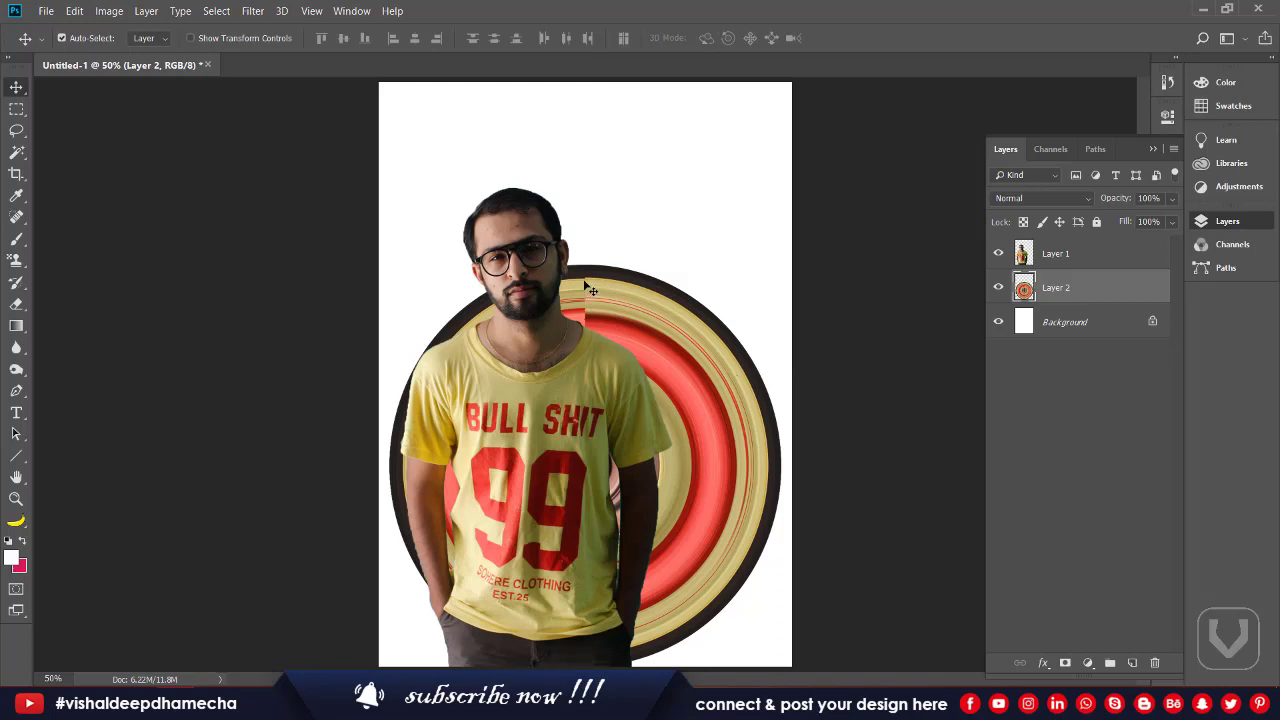
# Step: Rotate the ring circle counterclockwise about 13 degrees
pyautogui.hotkey('ctrl', 't')
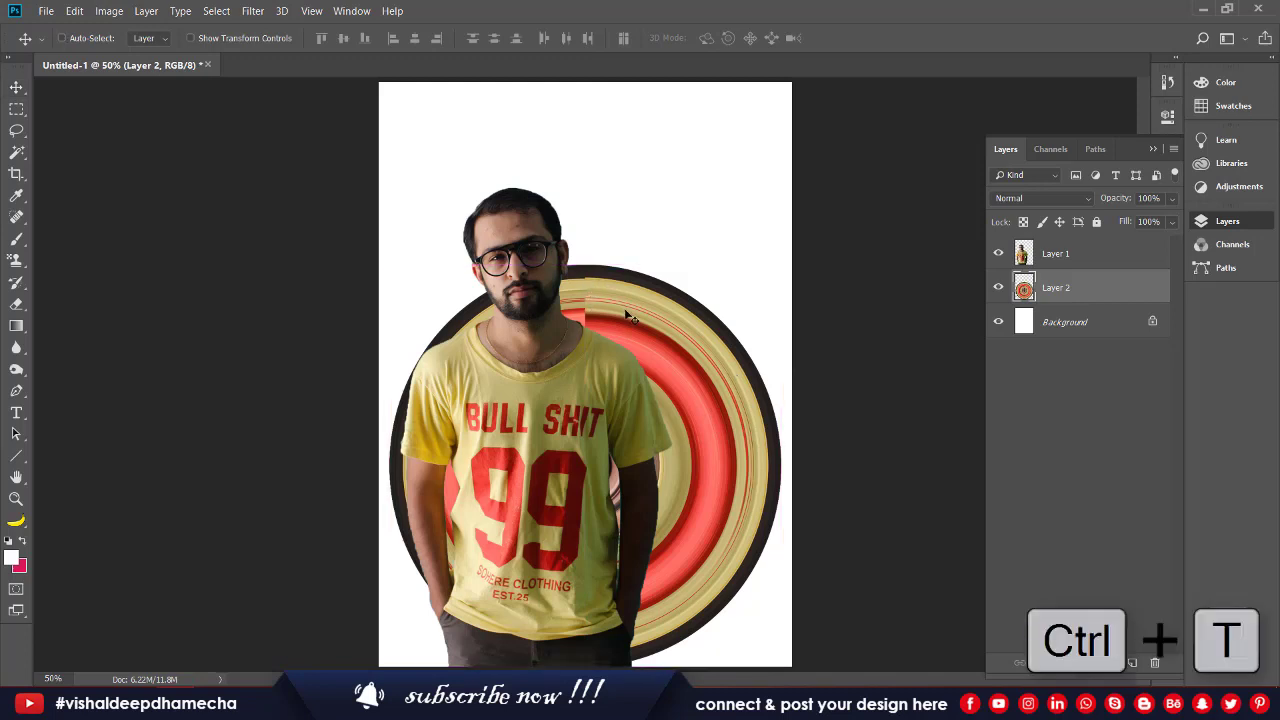
pyautogui.moveTo(877, 286); pyautogui.dragTo(857, 222)
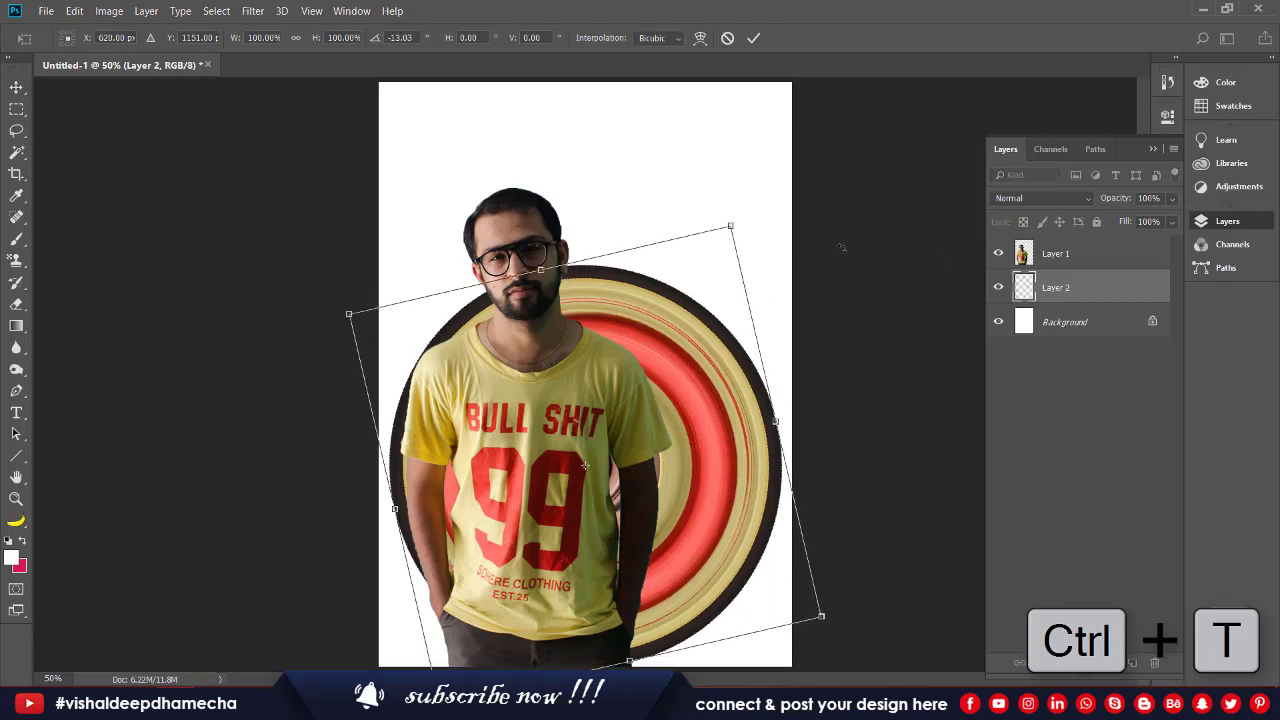
pyautogui.press('Return')
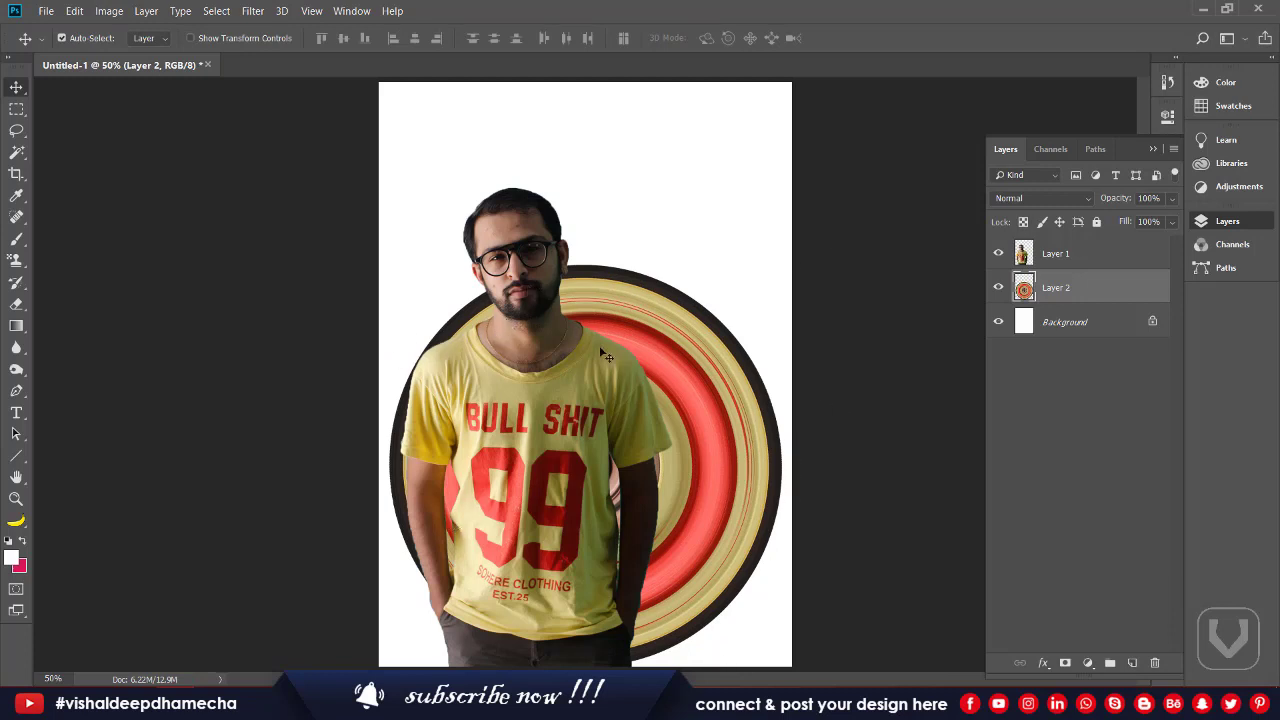
# Step: Add a layer mask to the ring layer and try painting it with black, then undo the strokes
pyautogui.click(1065, 662)
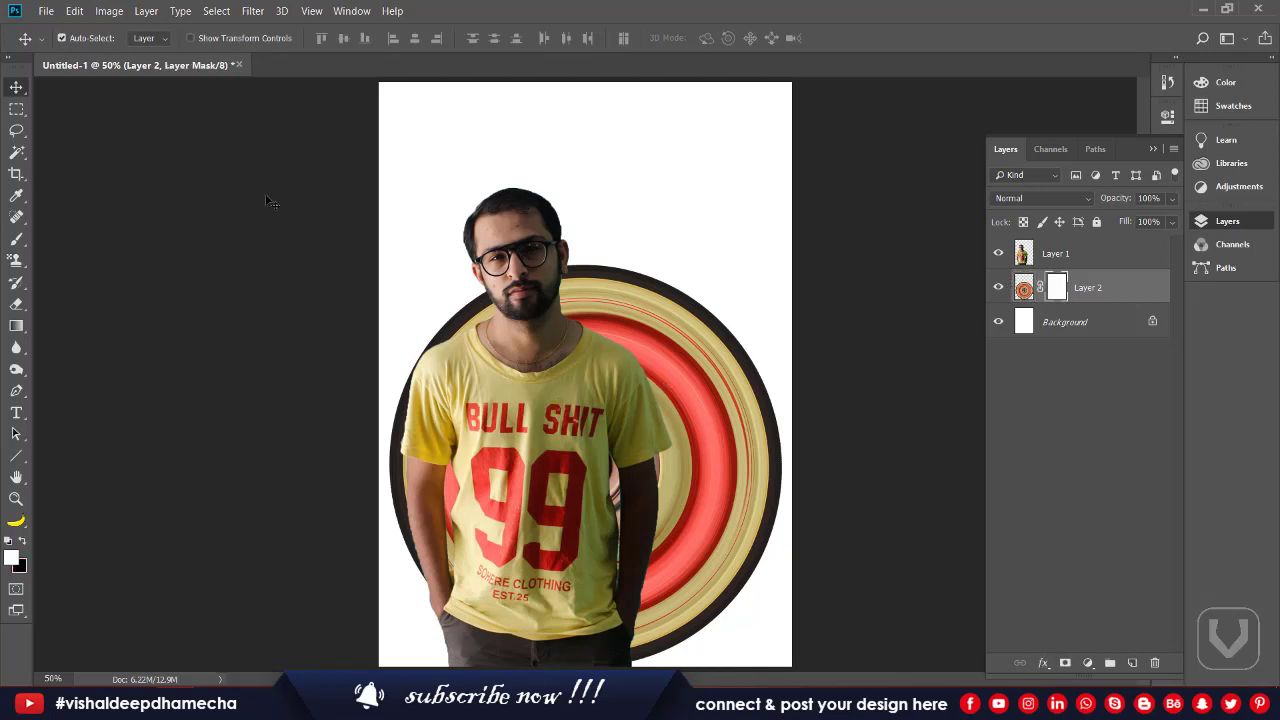
pyautogui.press('b')
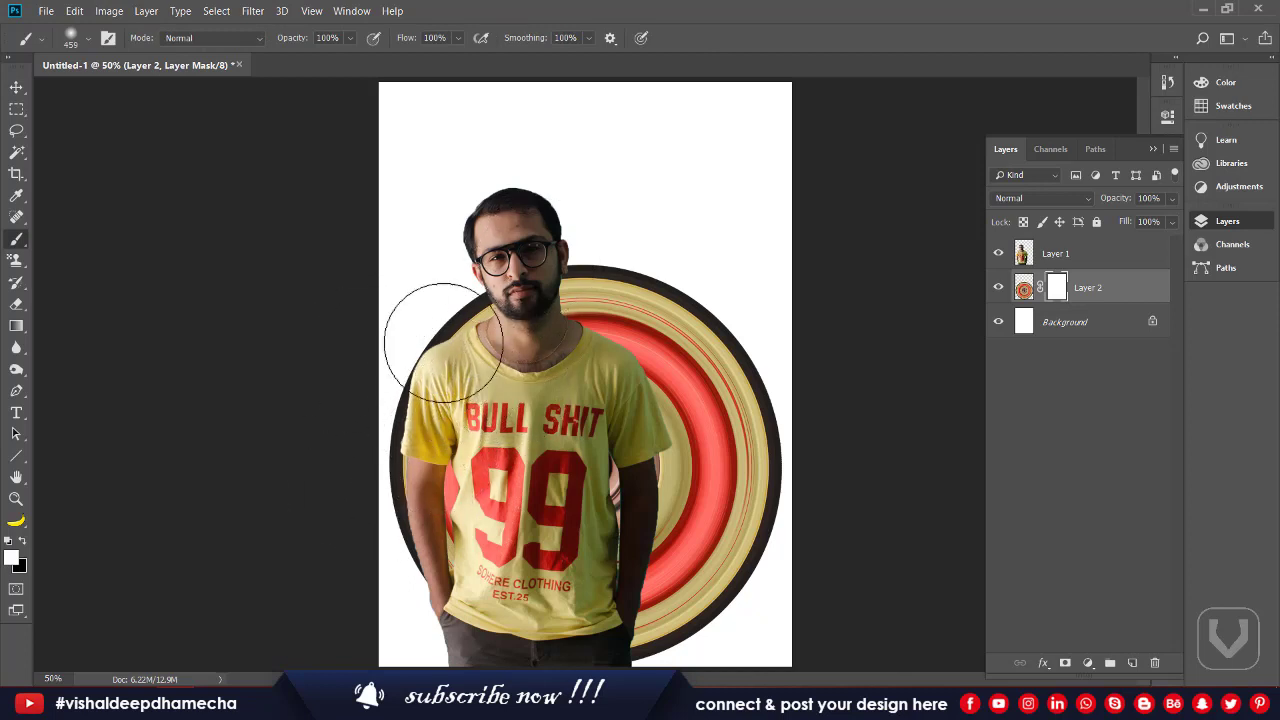
pyautogui.click(22, 541)
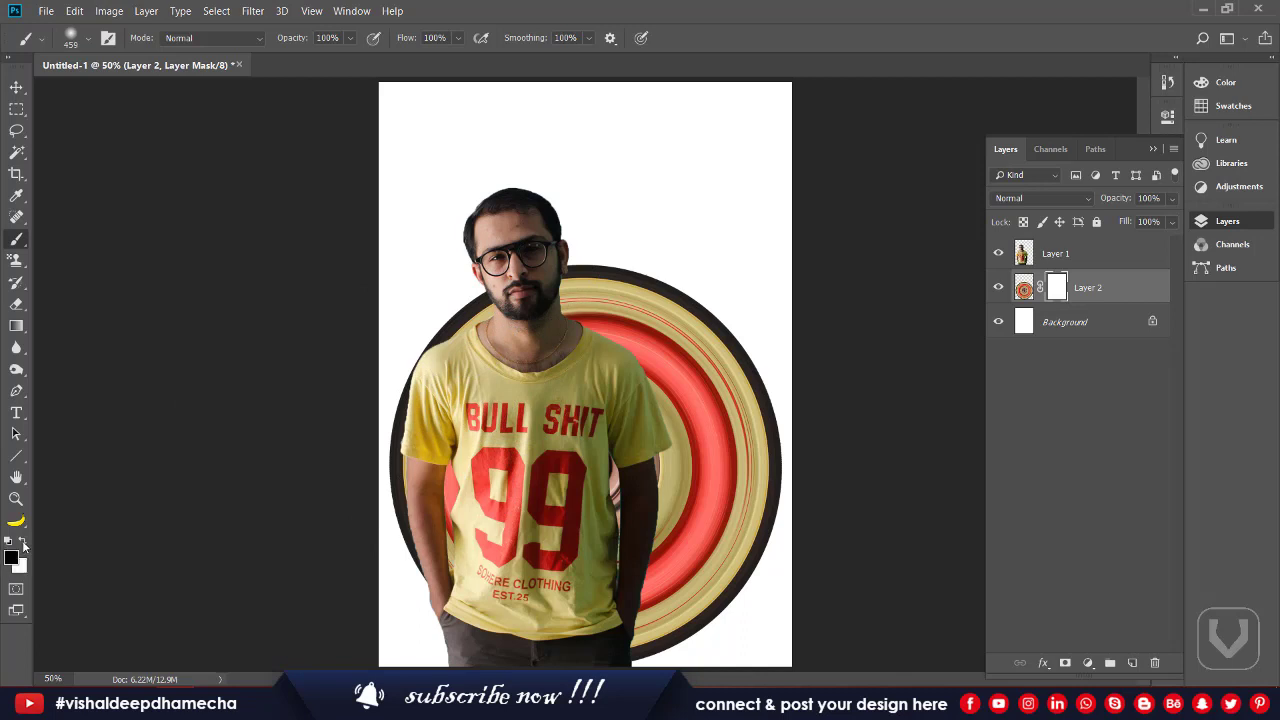
pyautogui.click(450, 298)
pyautogui.moveTo(478, 472)
pyautogui.mouseDown()
pyautogui.moveTo(493, 266)
pyautogui.moveTo(487, 428)
pyautogui.moveTo(483, 391)
pyautogui.moveTo(400, 391)
pyautogui.mouseUp()
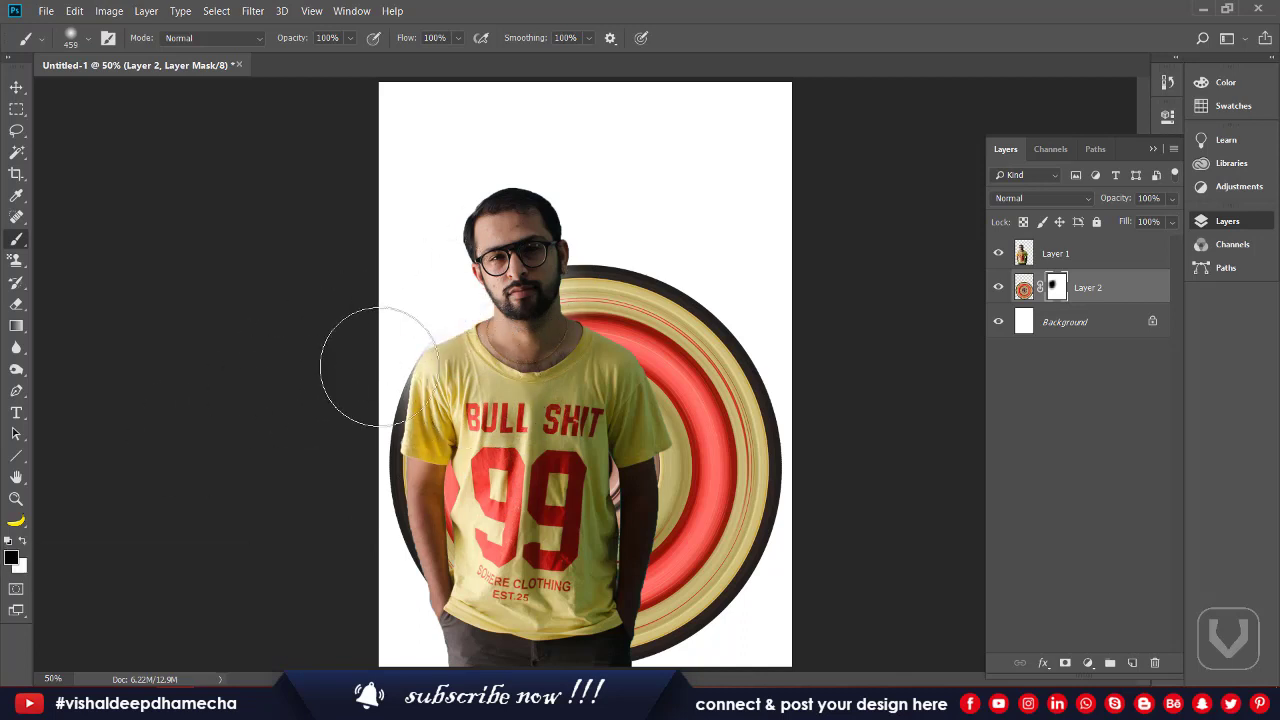
pyautogui.hotkey('ctrl', 'z')
pyautogui.hotkey('ctrl', 'z')
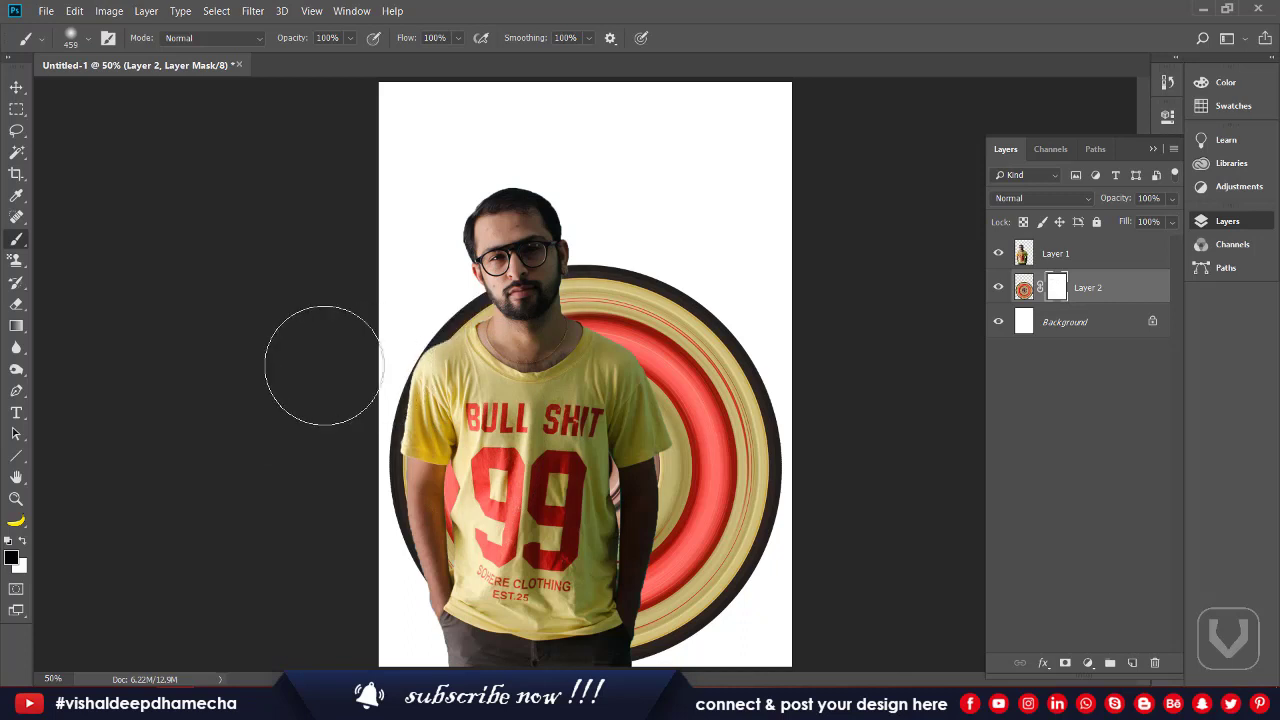
# Step: Paint out the left portion of the rings with a black hard round brush on the mask
pyautogui.click(22, 541)
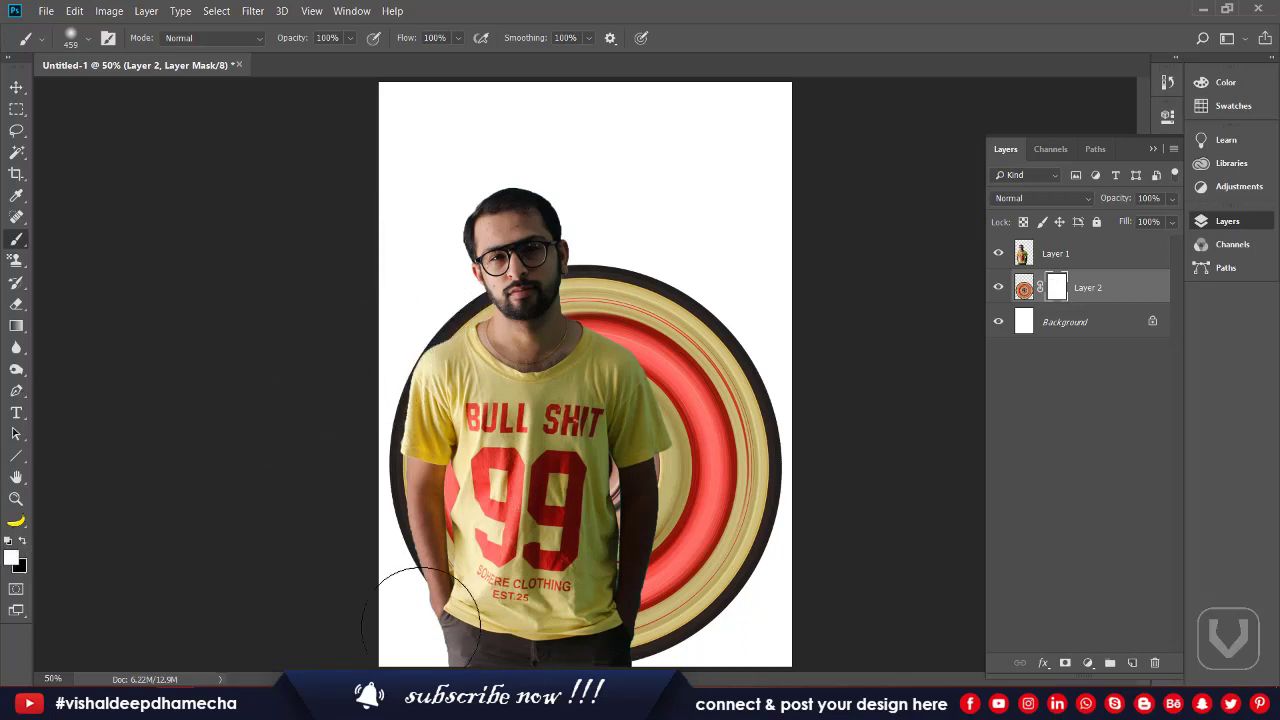
pyautogui.click(23, 541)
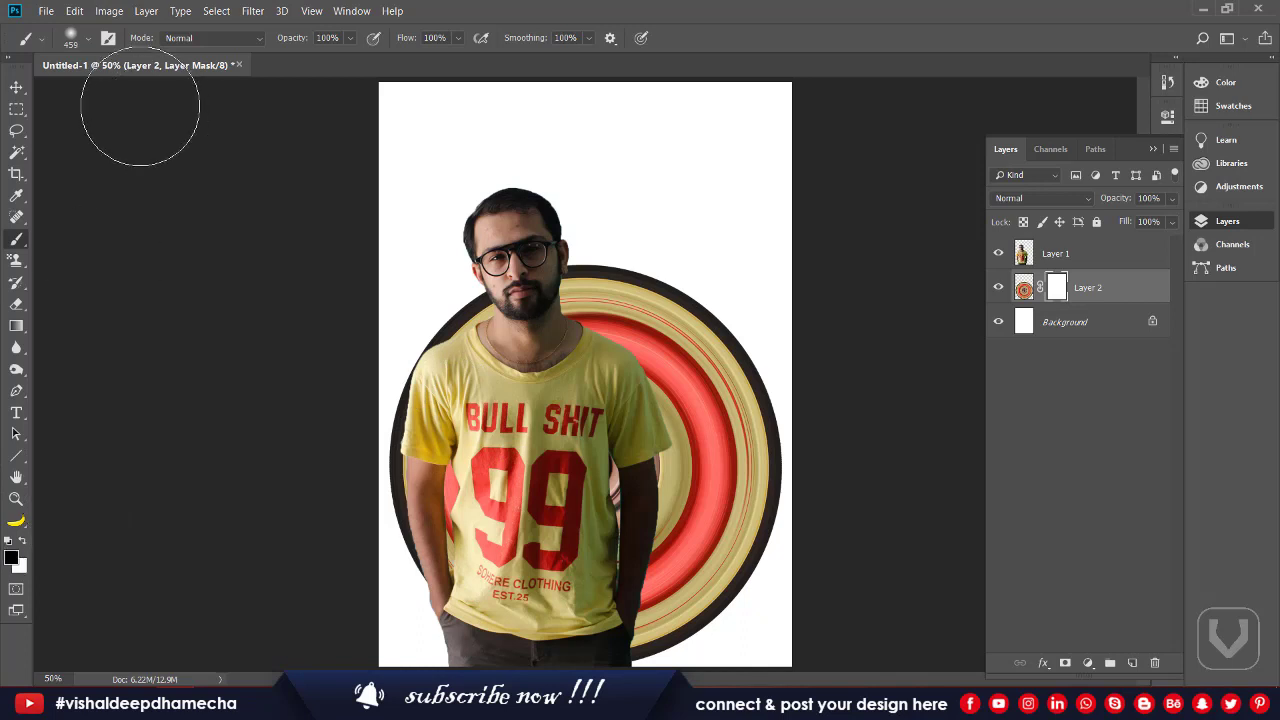
pyautogui.click(70, 39)
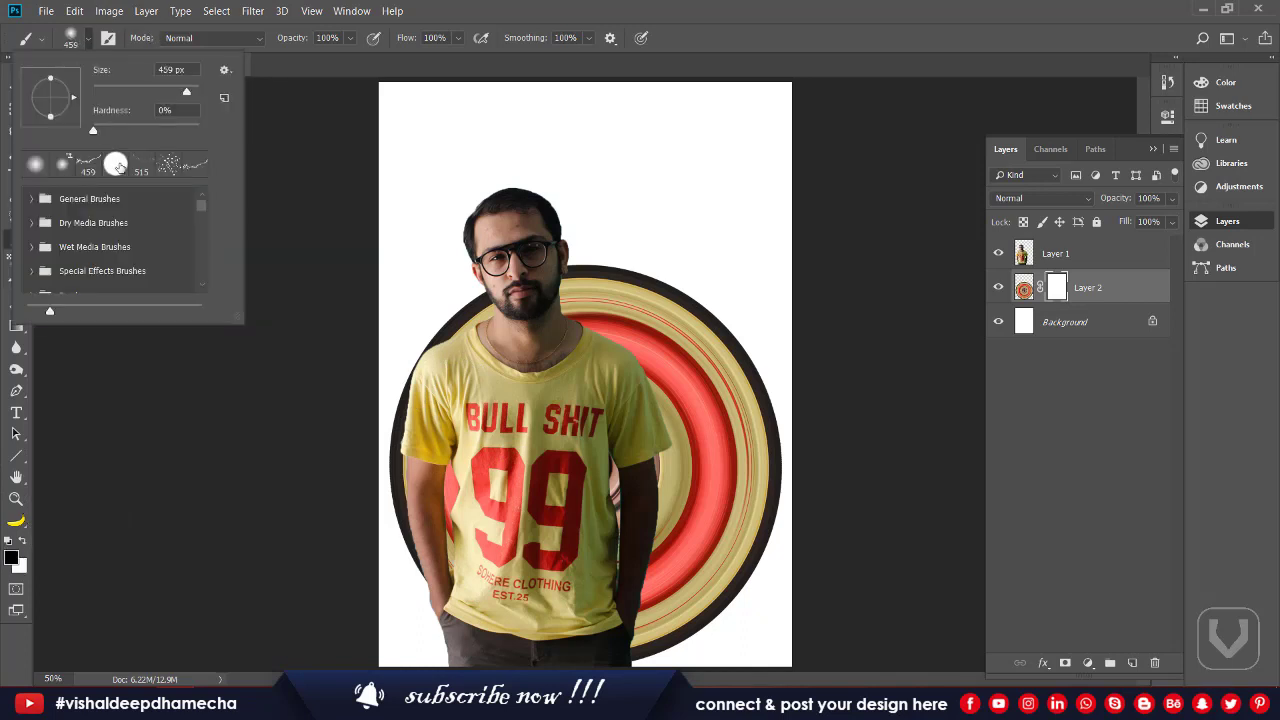
pyautogui.click(116, 164)
pyautogui.moveTo(435, 320)
pyautogui.mouseDown()
pyautogui.moveTo(400, 457)
pyautogui.moveTo(386, 629)
pyautogui.moveTo(405, 520)
pyautogui.moveTo(452, 393)
pyautogui.moveTo(429, 240)
pyautogui.moveTo(455, 625)
pyautogui.mouseUp()
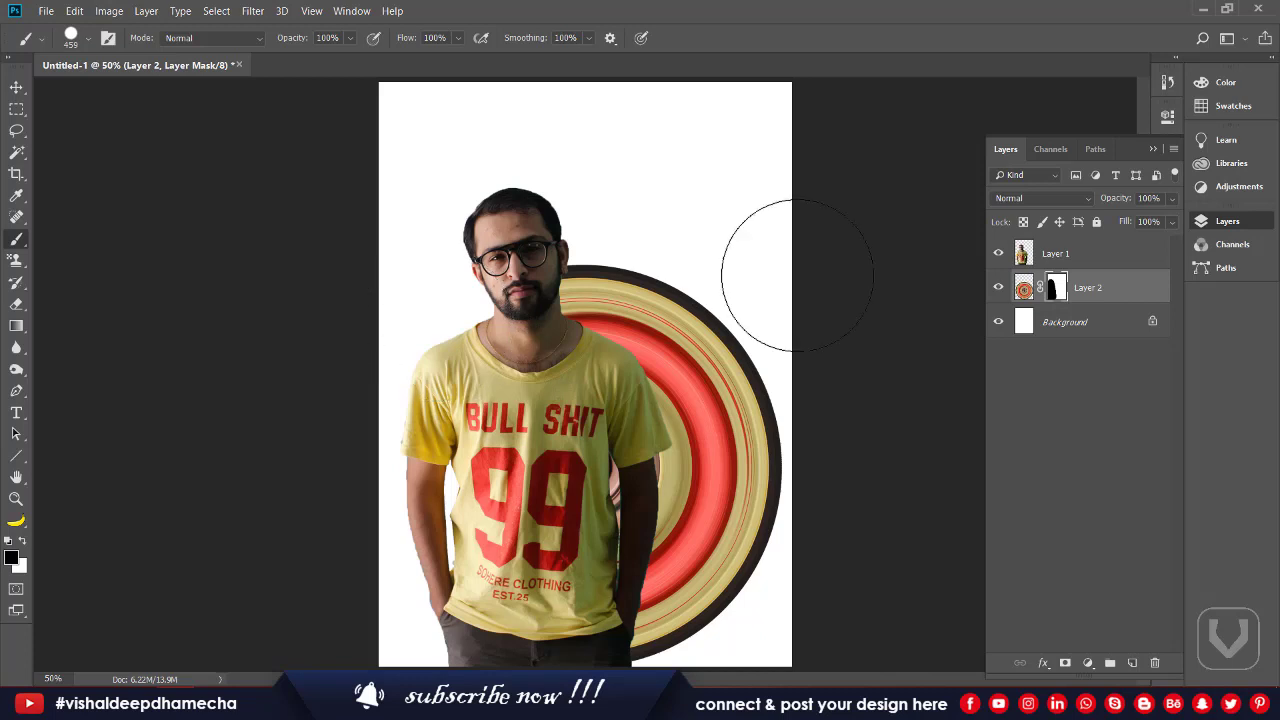
pyautogui.click(999, 255)
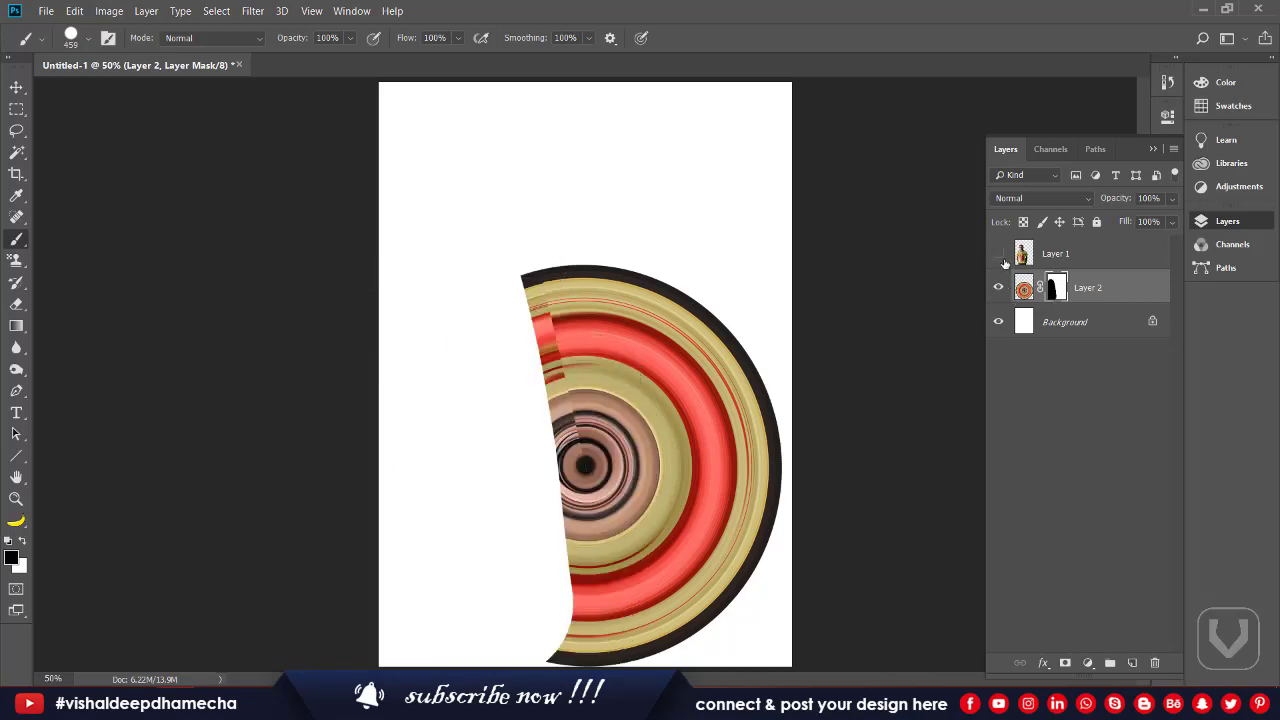
pyautogui.click(998, 254)
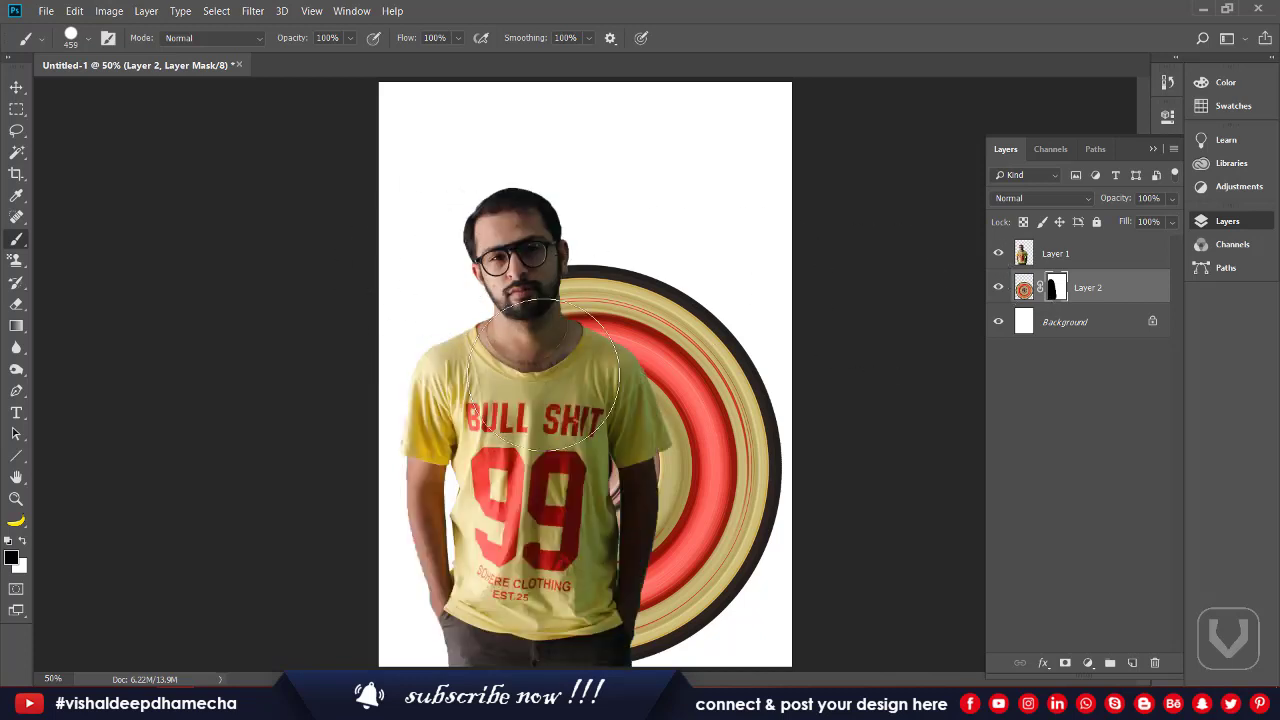
pyautogui.click(15, 88)
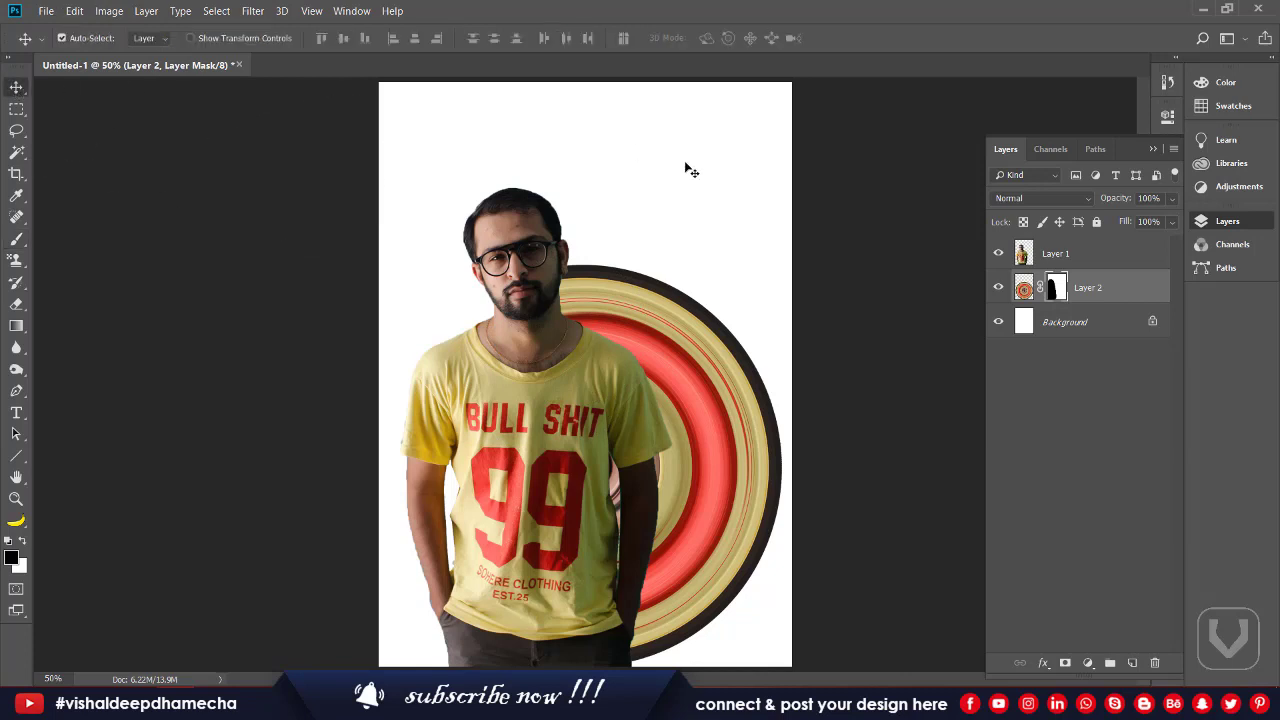
# Step: Add a Drop Shadow style to Layer 1 with 53% opacity and 38 px size
pyautogui.click(1112, 259)
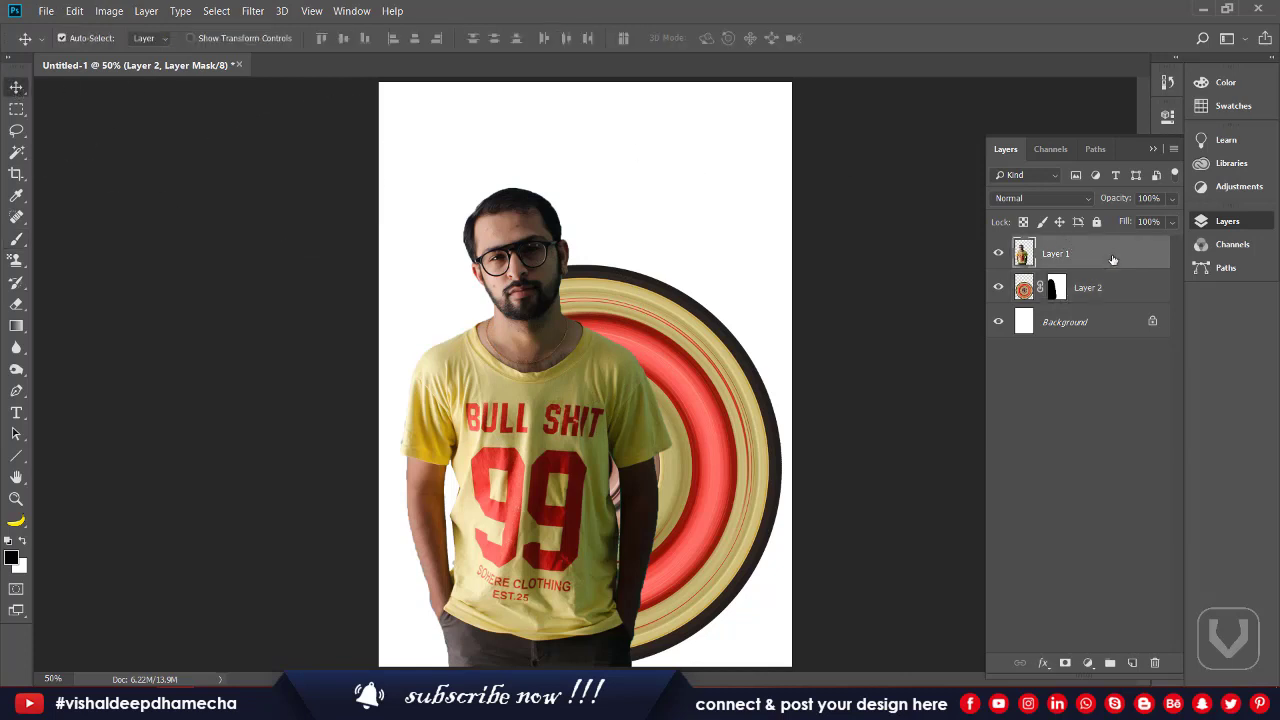
pyautogui.doubleClick(1112, 259)
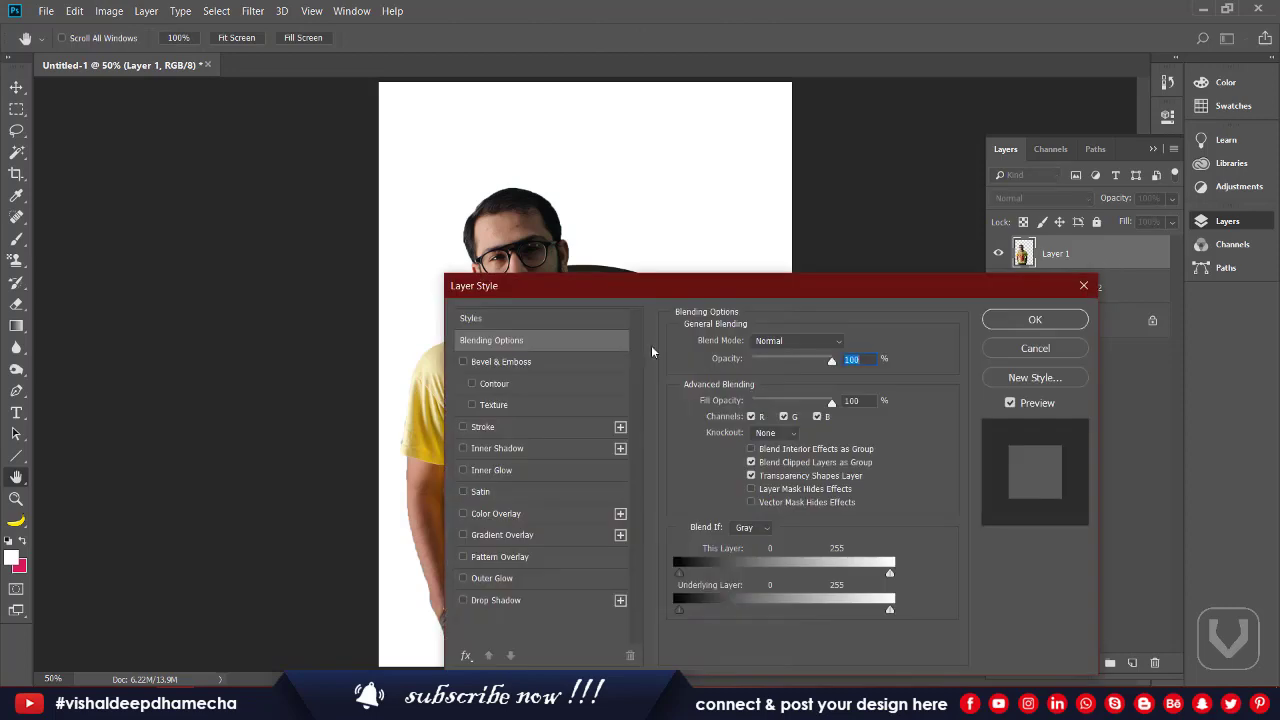
pyautogui.moveTo(714, 281); pyautogui.dragTo(973, 107)
pyautogui.click(745, 427)
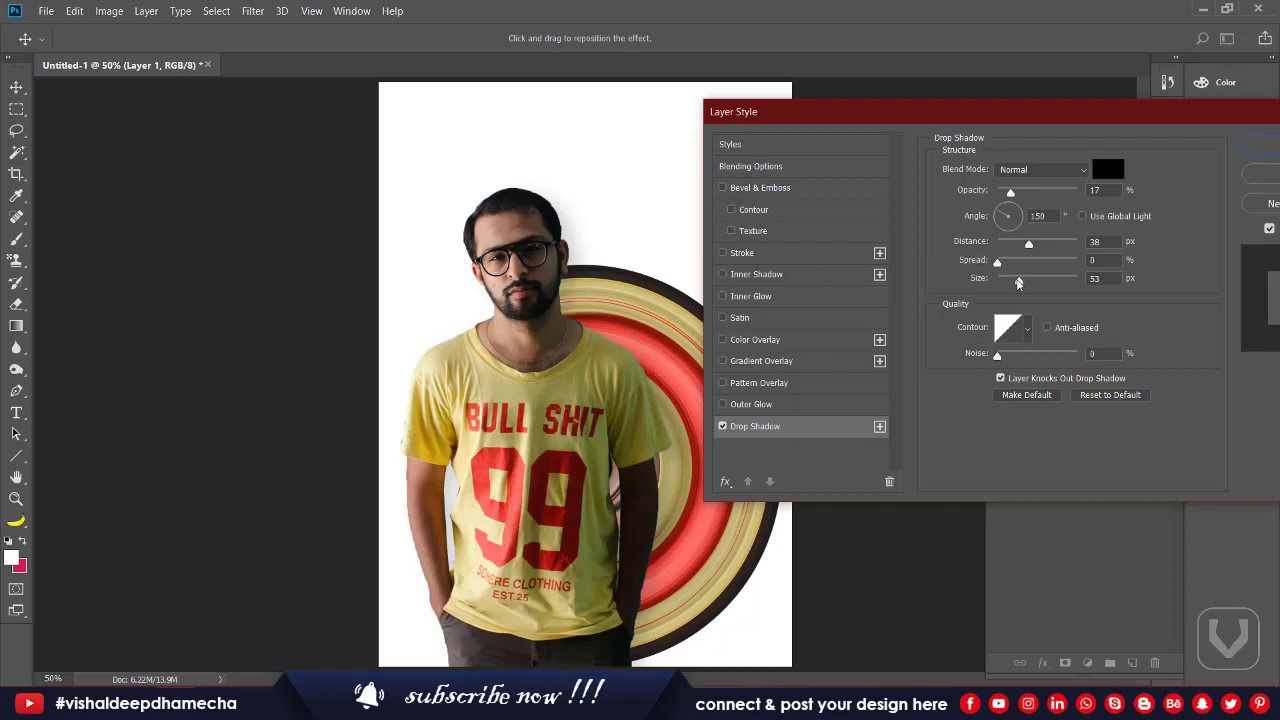
pyautogui.moveTo(1020, 281); pyautogui.dragTo(1045, 284)
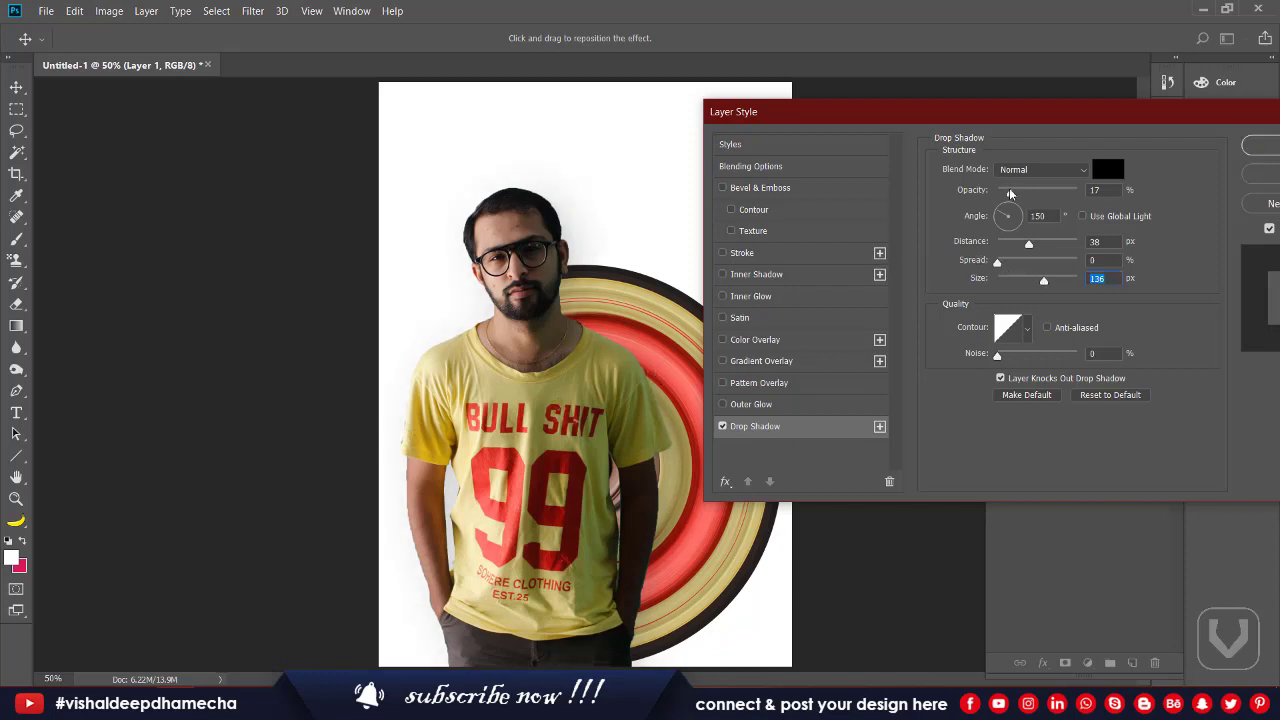
pyautogui.moveTo(1010, 192); pyautogui.dragTo(1041, 210)
pyautogui.moveTo(1044, 280); pyautogui.dragTo(1014, 278)
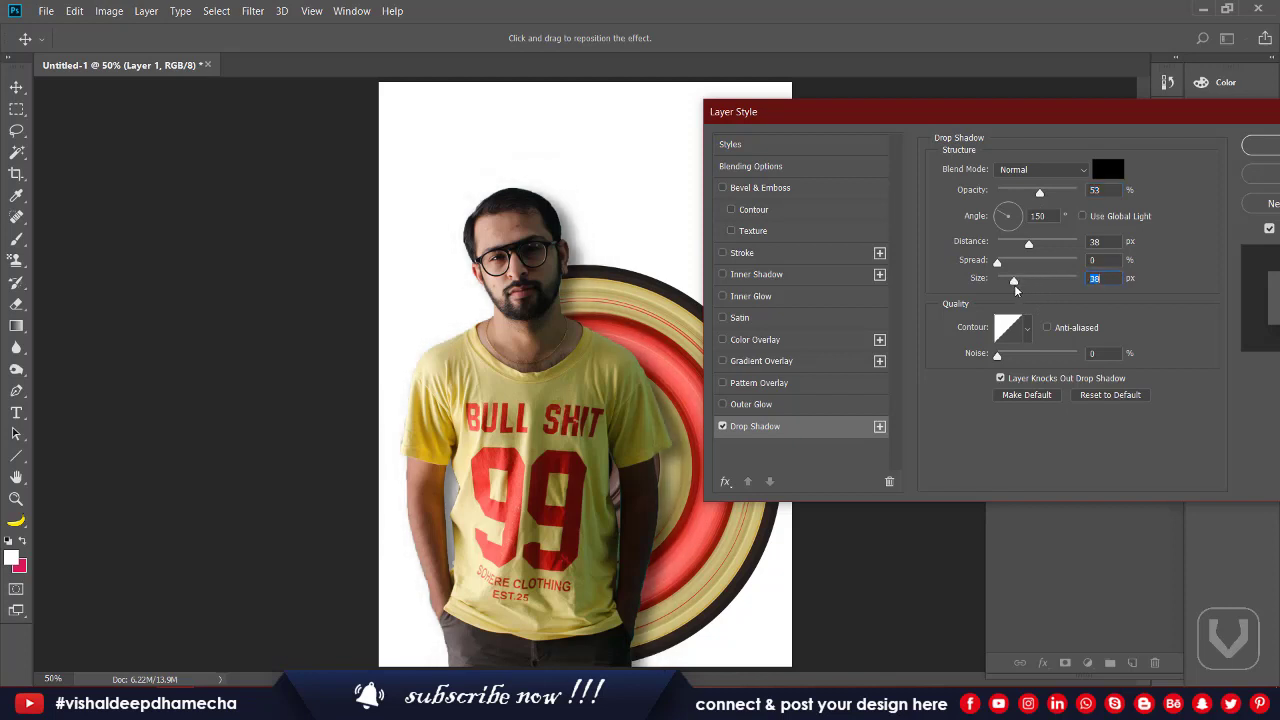
pyautogui.moveTo(1040, 194)
pyautogui.mouseDown()
pyautogui.moveTo(1062, 203)
pyautogui.moveTo(1042, 204)
pyautogui.mouseUp()
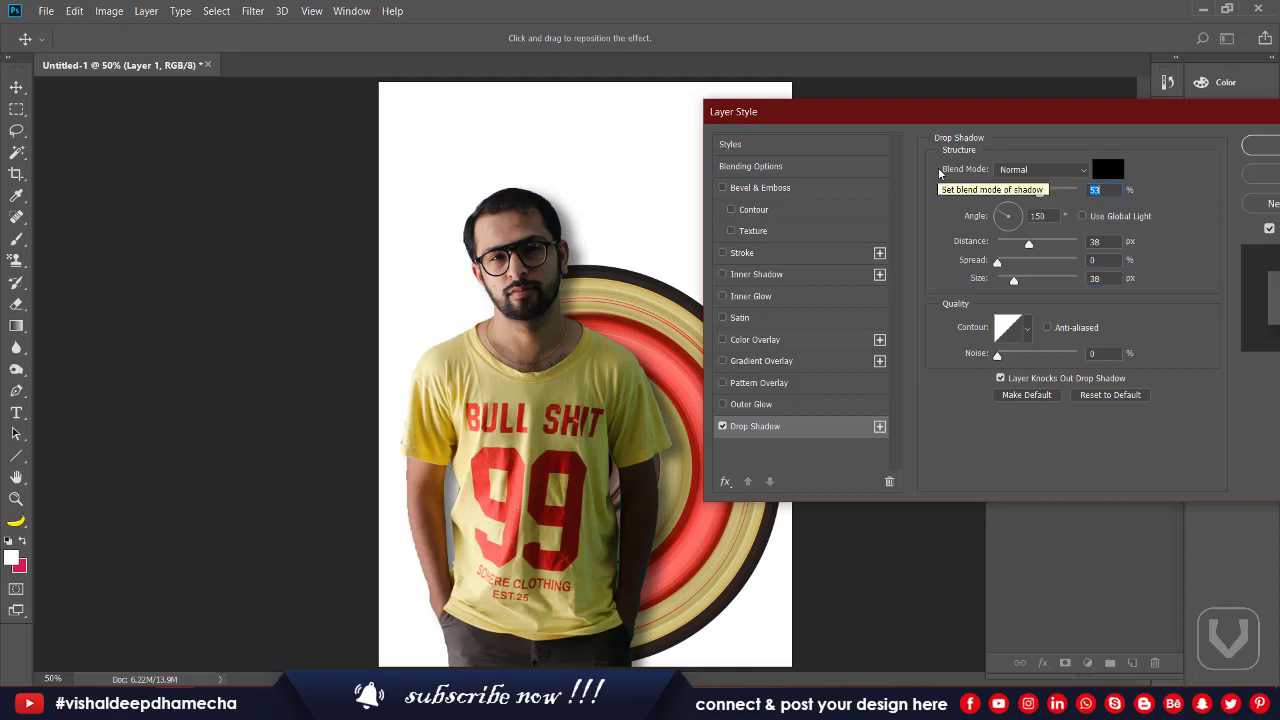
pyautogui.press('Return')
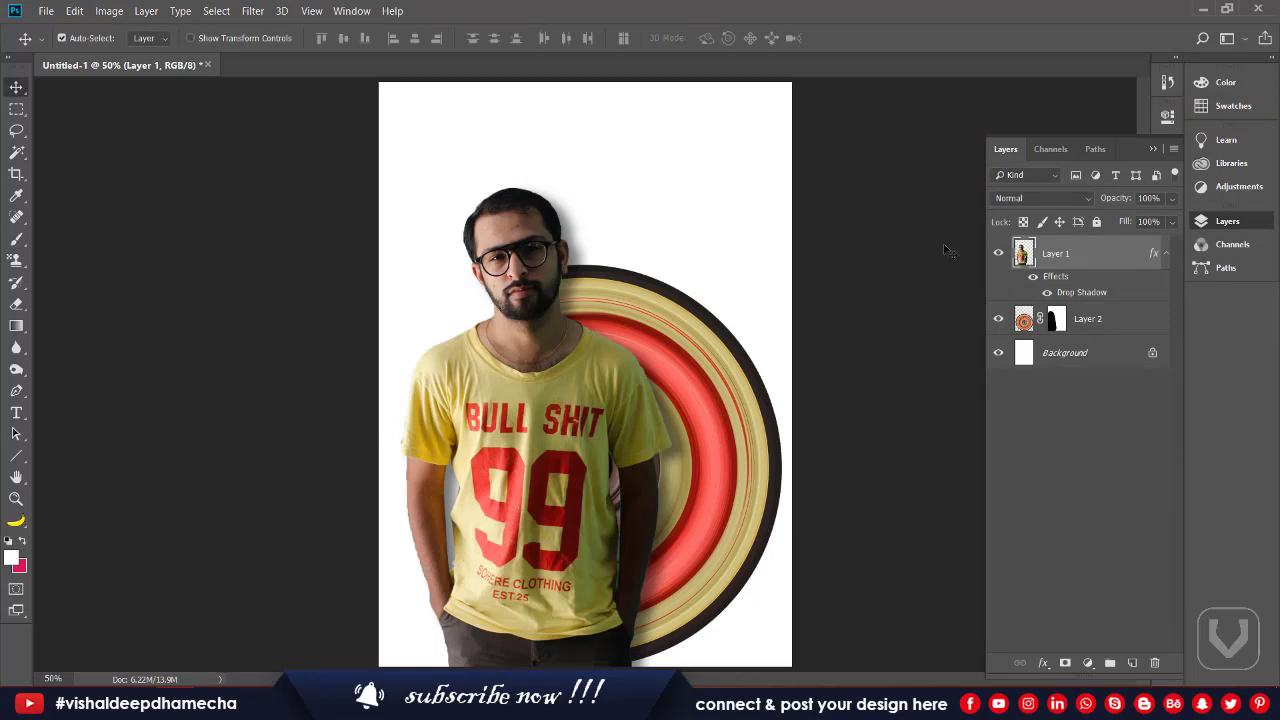
# Step: Split Layer 1's drop shadow into its own layer and add a layer mask to erase part of it
pyautogui.rightClick(1080, 296)
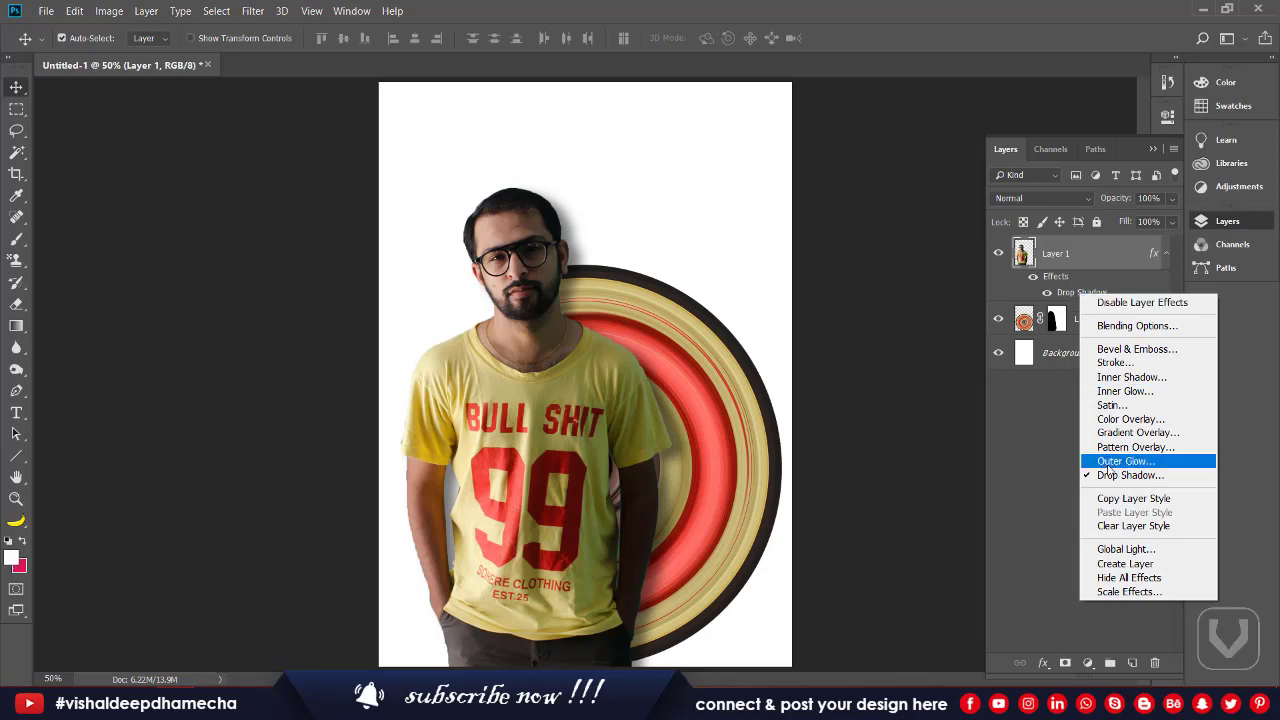
pyautogui.click(1130, 566)
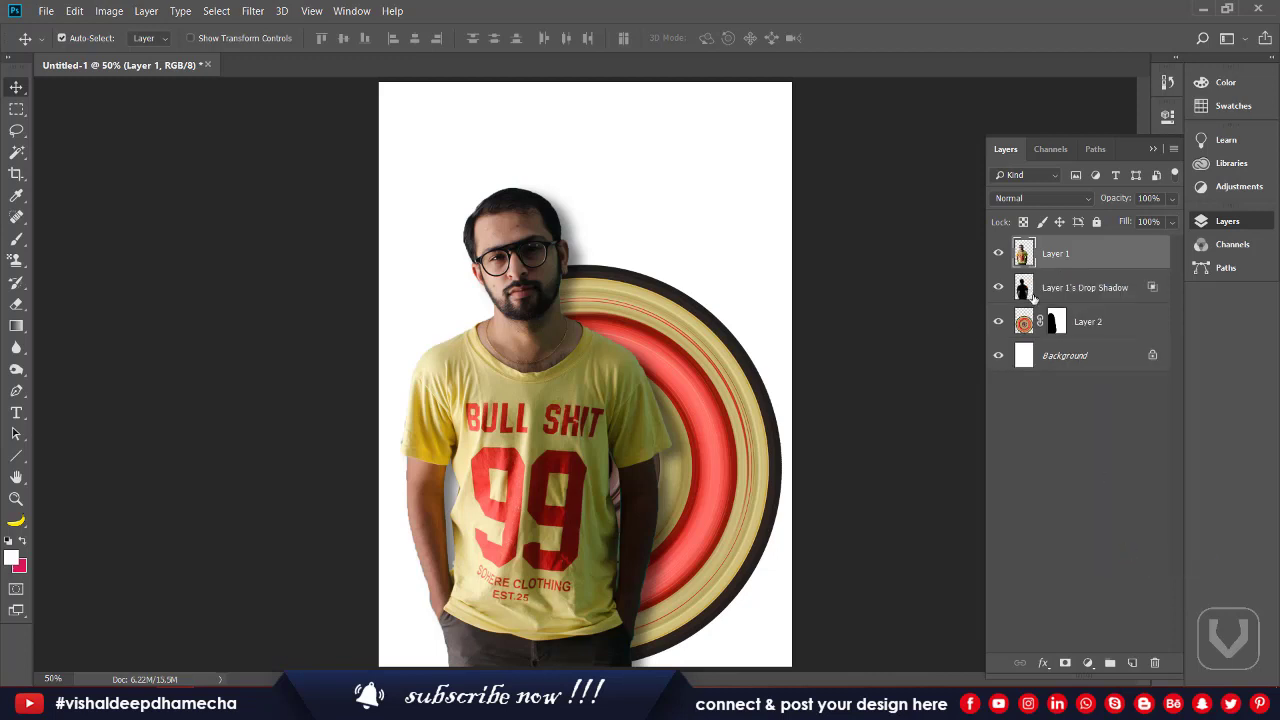
pyautogui.click(1072, 287)
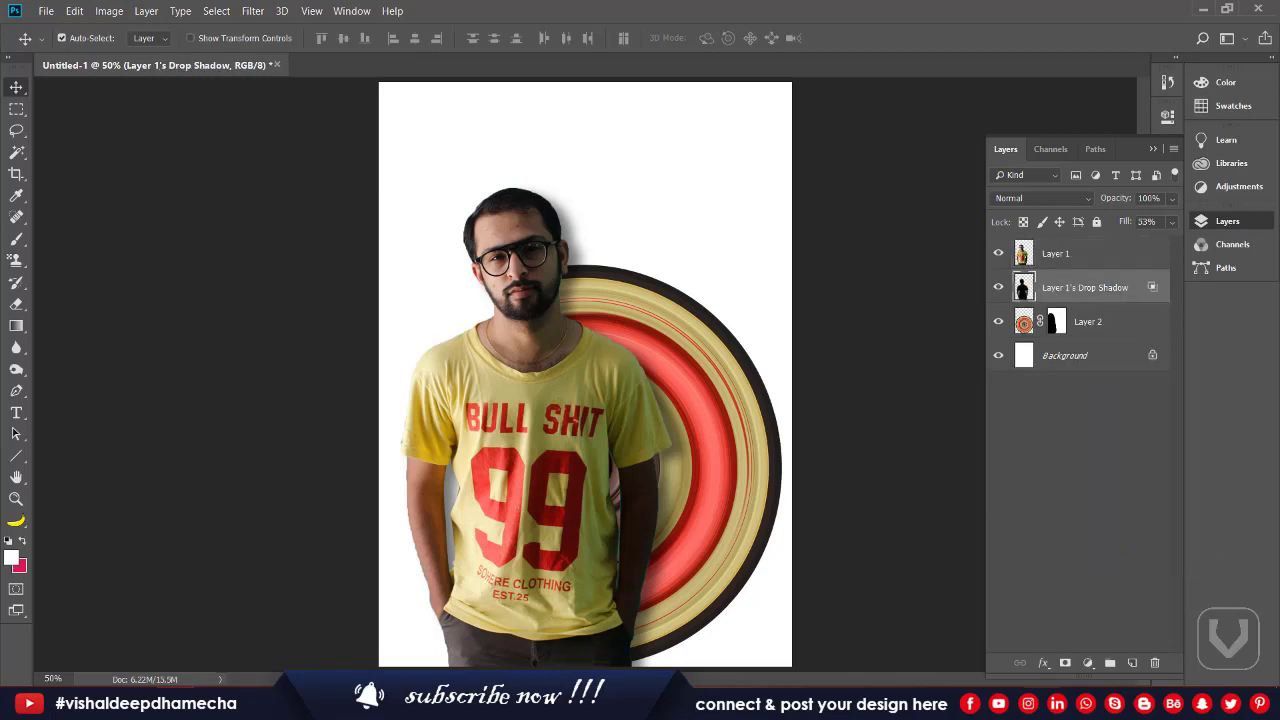
pyautogui.click(1065, 663)
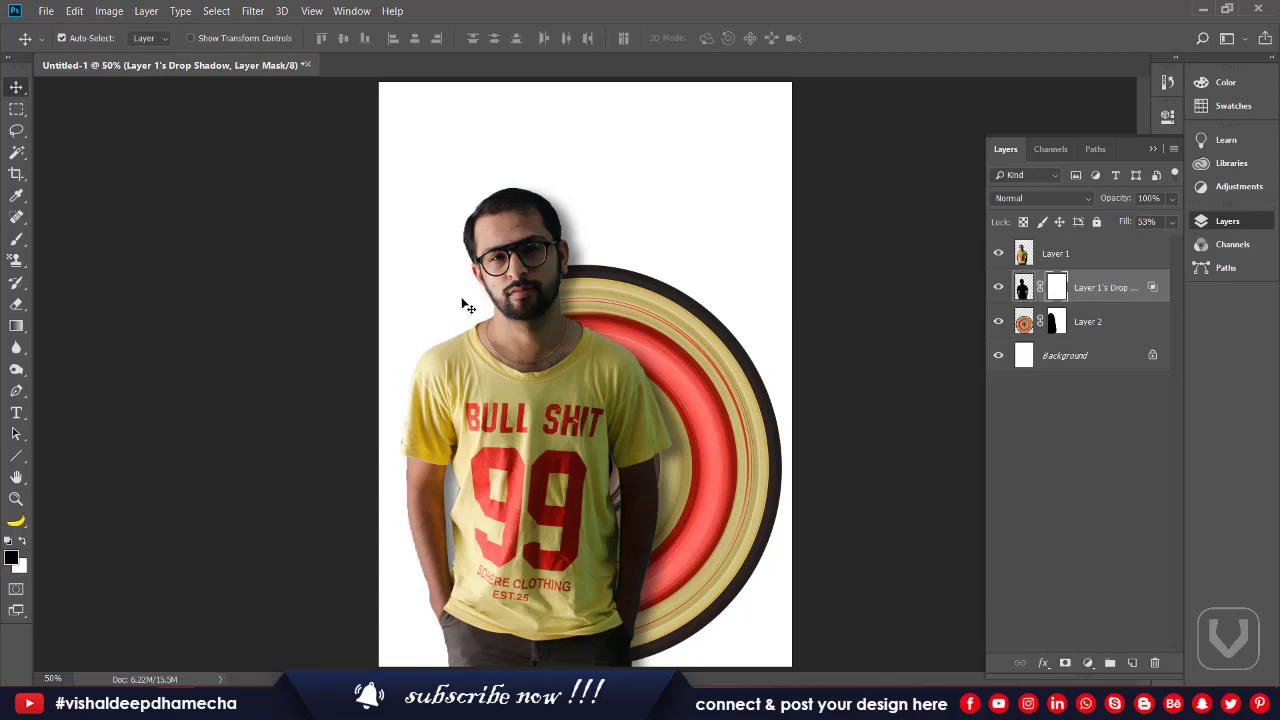
pyautogui.press('e')
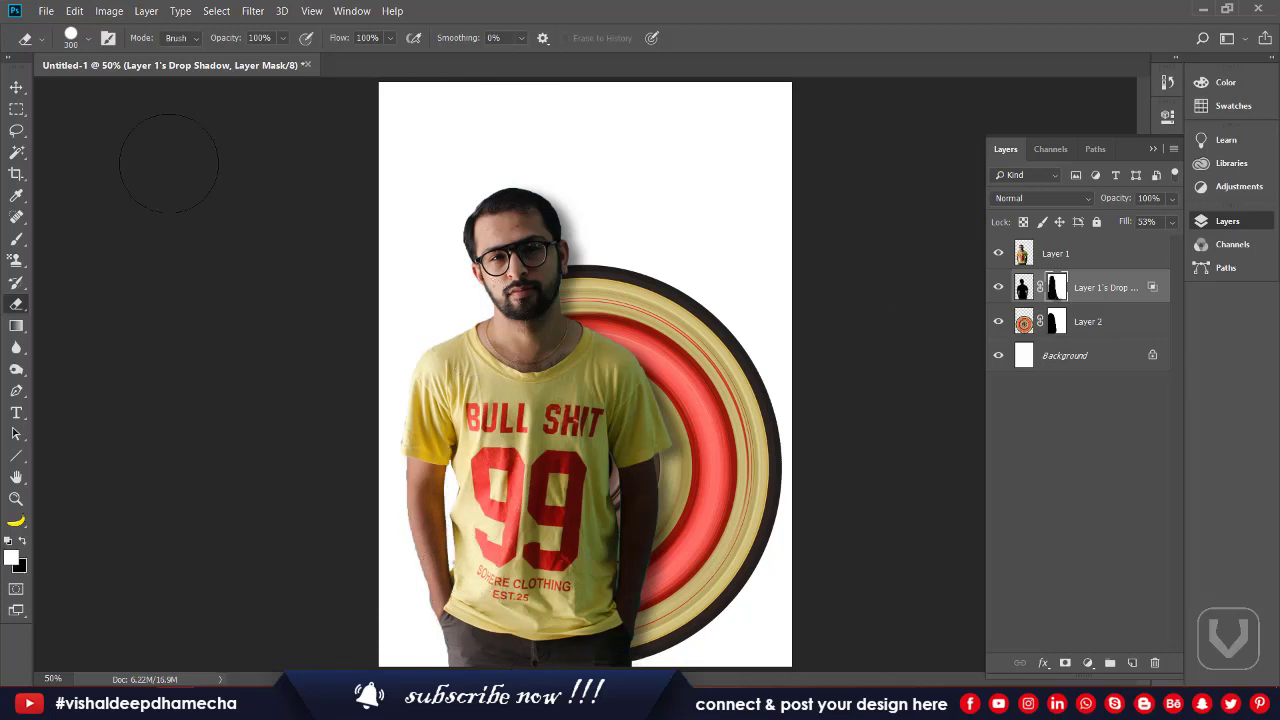
pyautogui.click(16, 87)
pyautogui.click(78, 89)
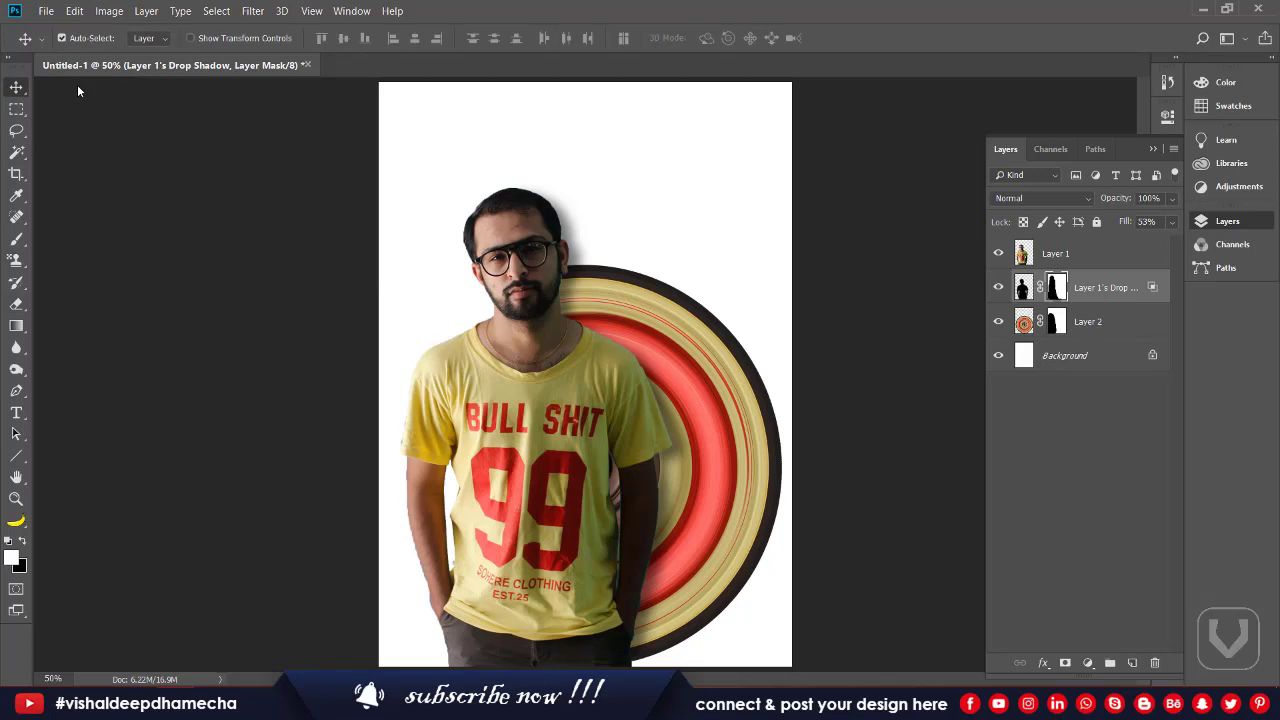
# Step: Unlock the background as Layer 0 and bring up the Gradient Editor for the gradient tool
pyautogui.click(1151, 356)
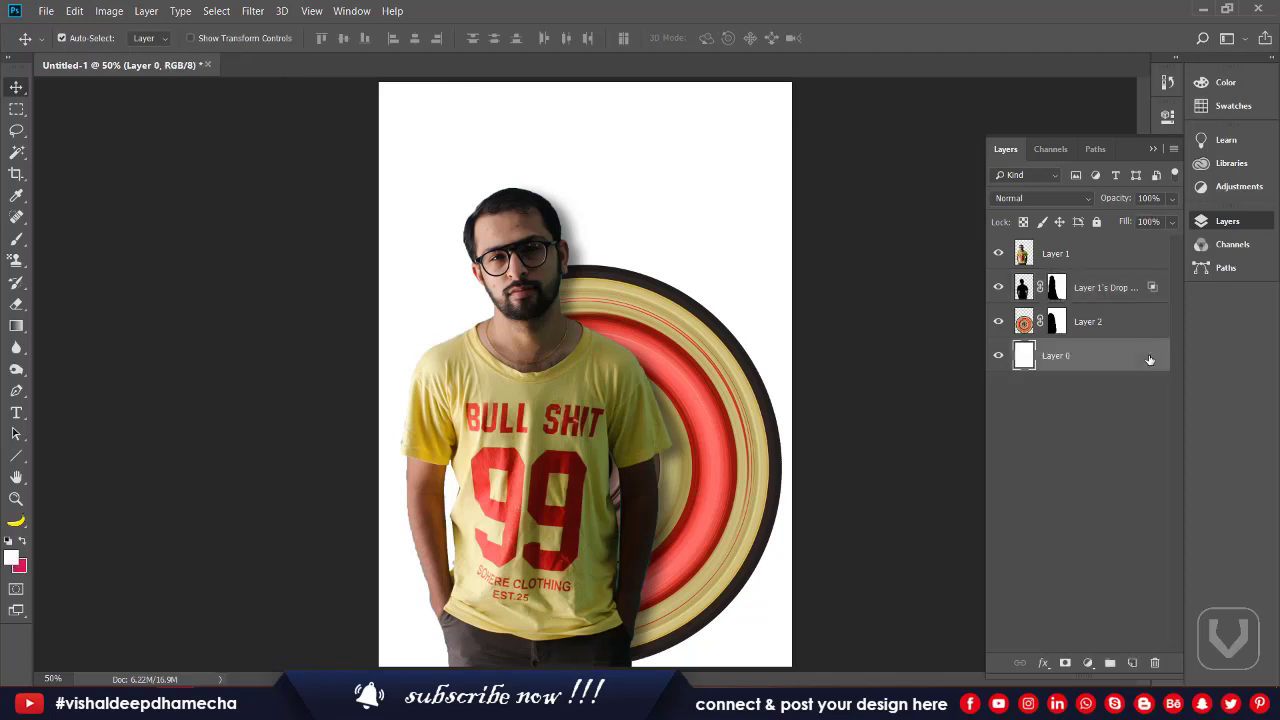
pyautogui.press('g')
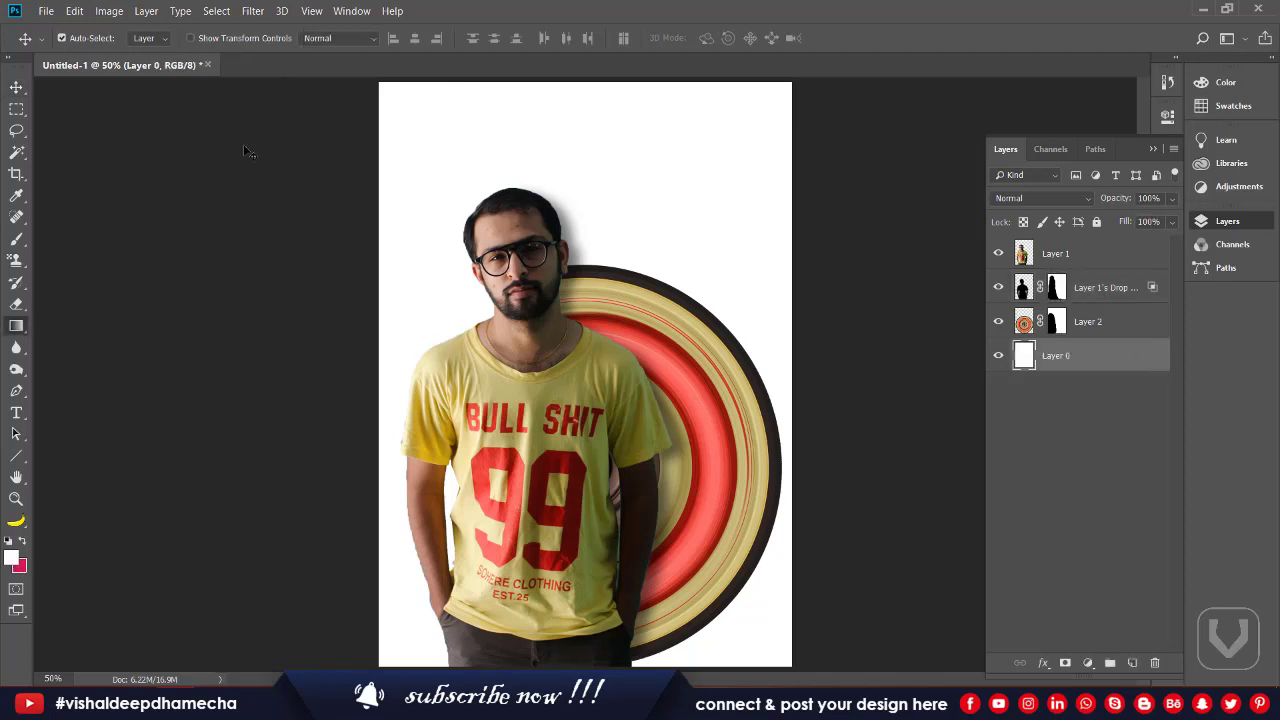
pyautogui.click(105, 44)
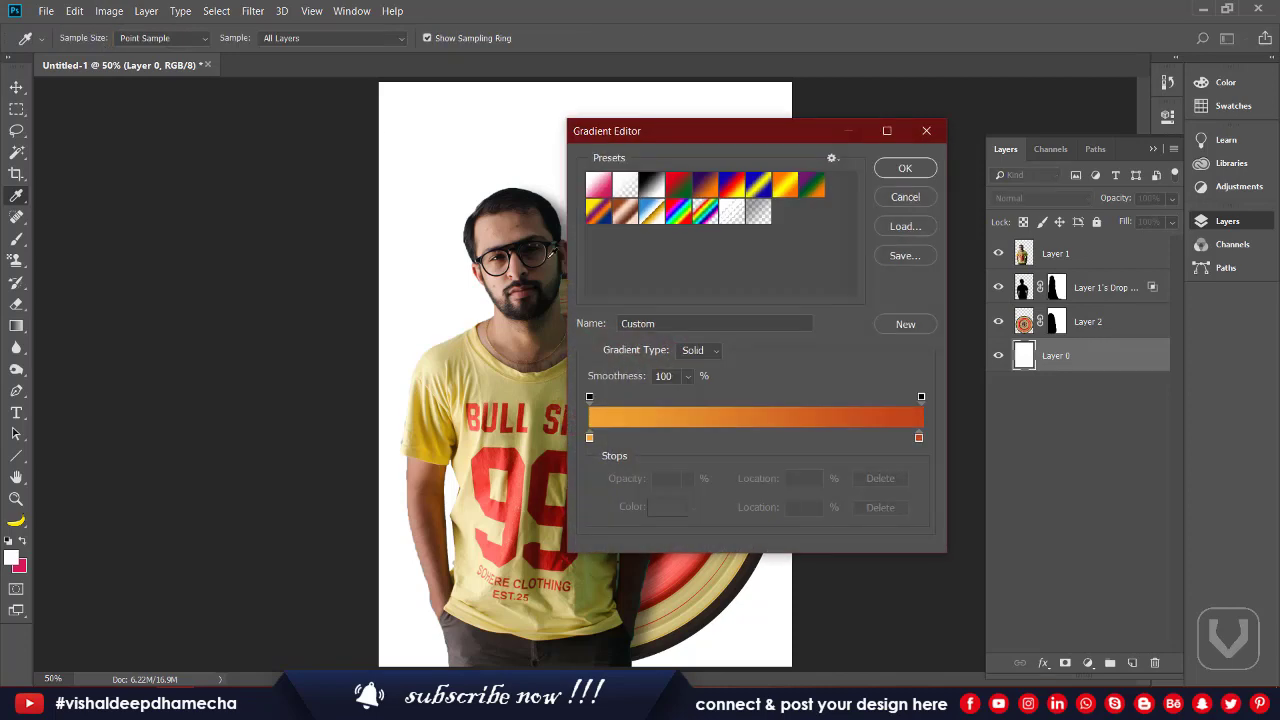
pyautogui.moveTo(835, 138); pyautogui.dragTo(1053, 78)
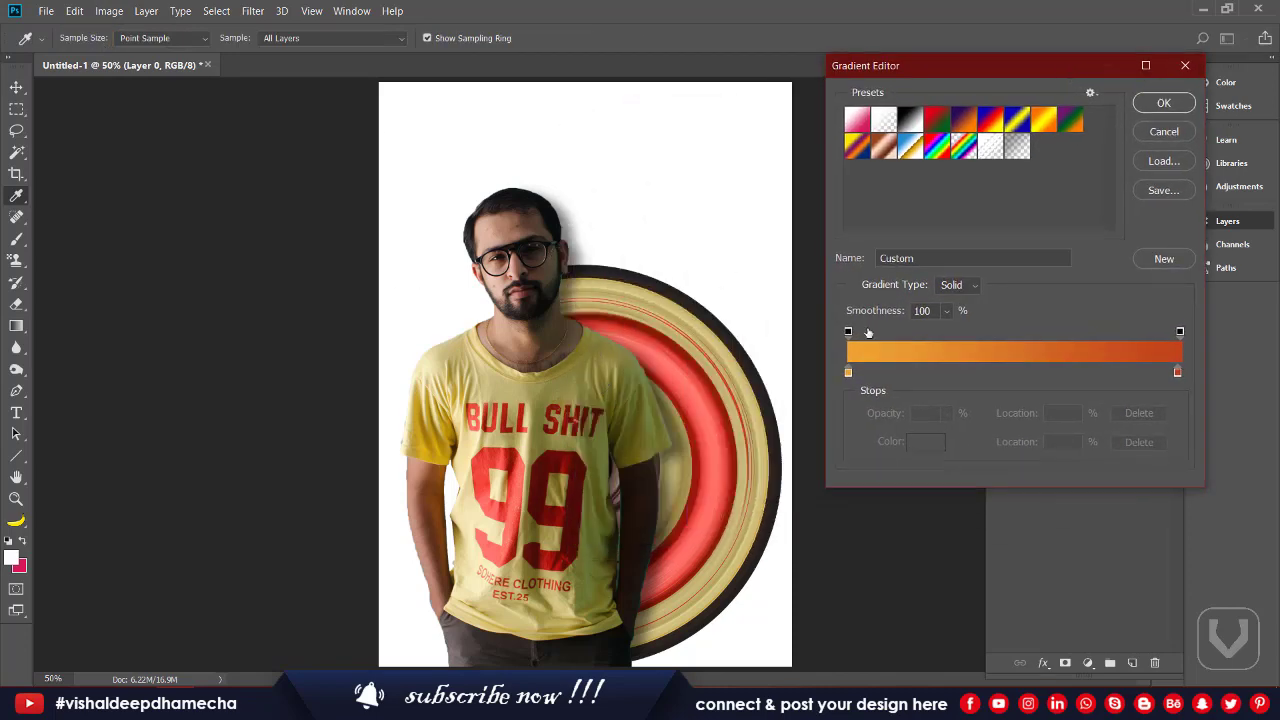
# Step: Sample a gold tone from the man's shirt for the gradient's starting colour
pyautogui.click(849, 373)
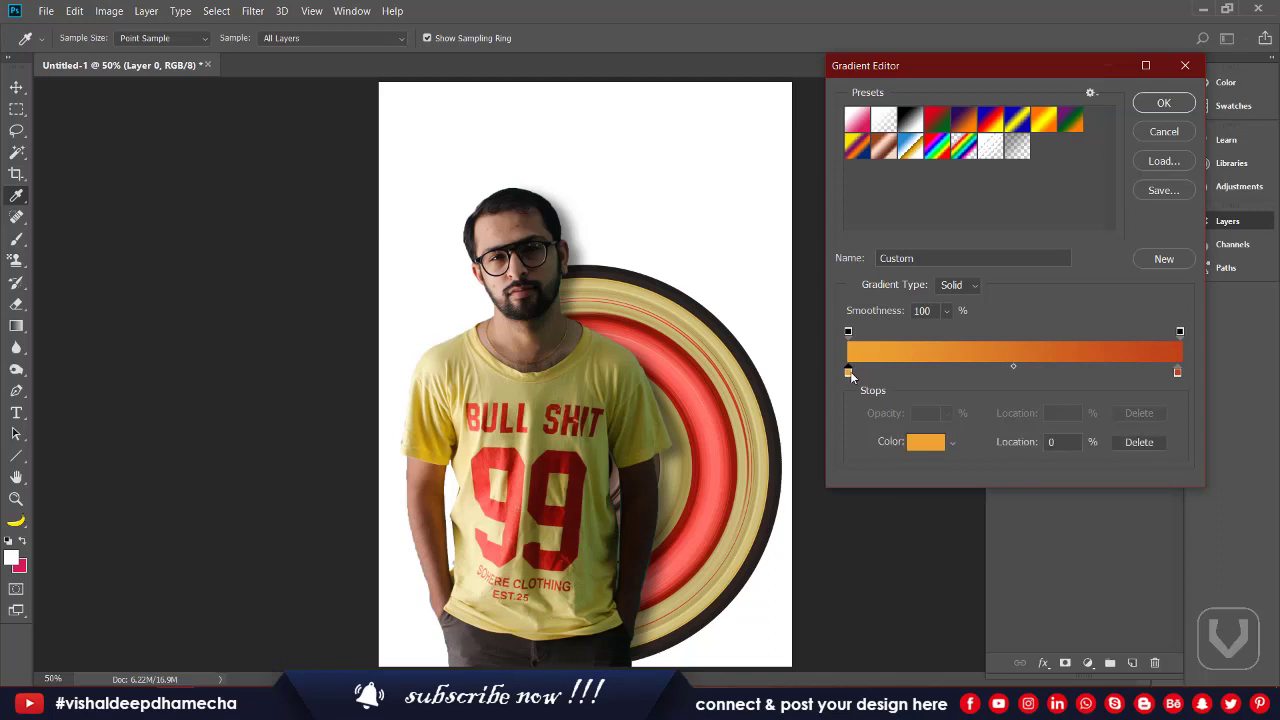
pyautogui.click(621, 367)
pyautogui.click(610, 362)
pyautogui.click(592, 354)
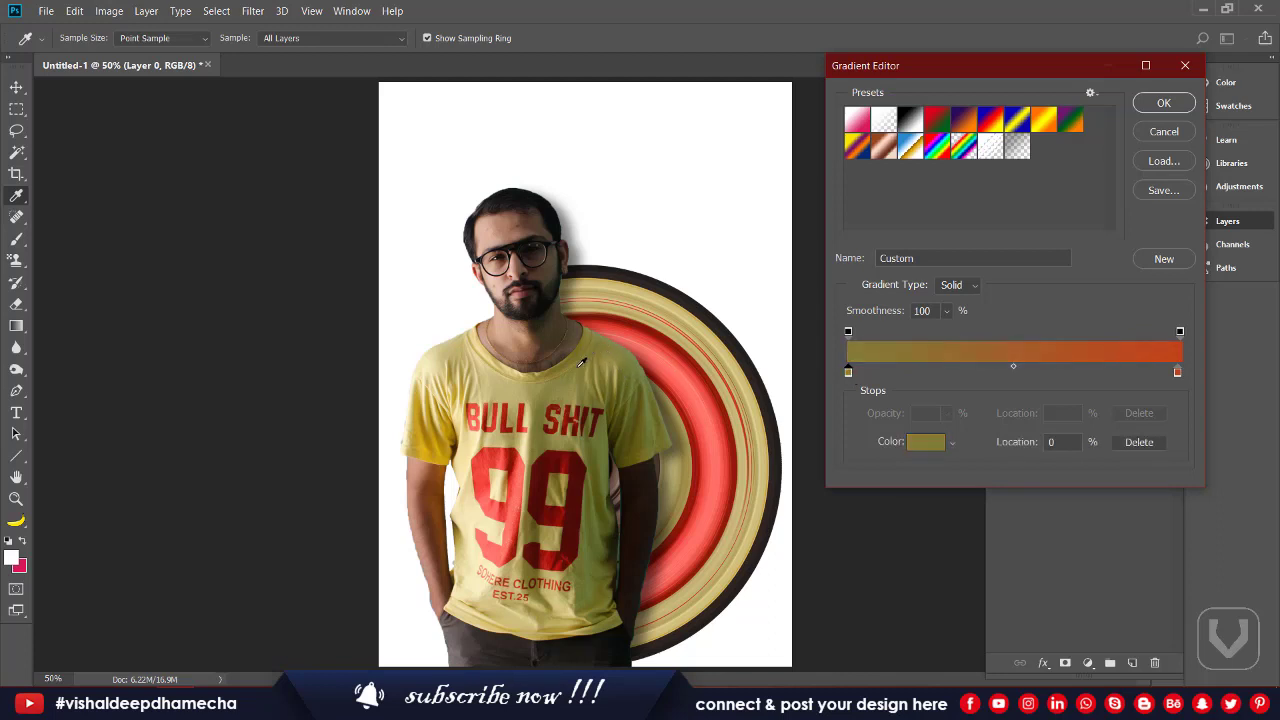
pyautogui.click(459, 366)
pyautogui.click(450, 390)
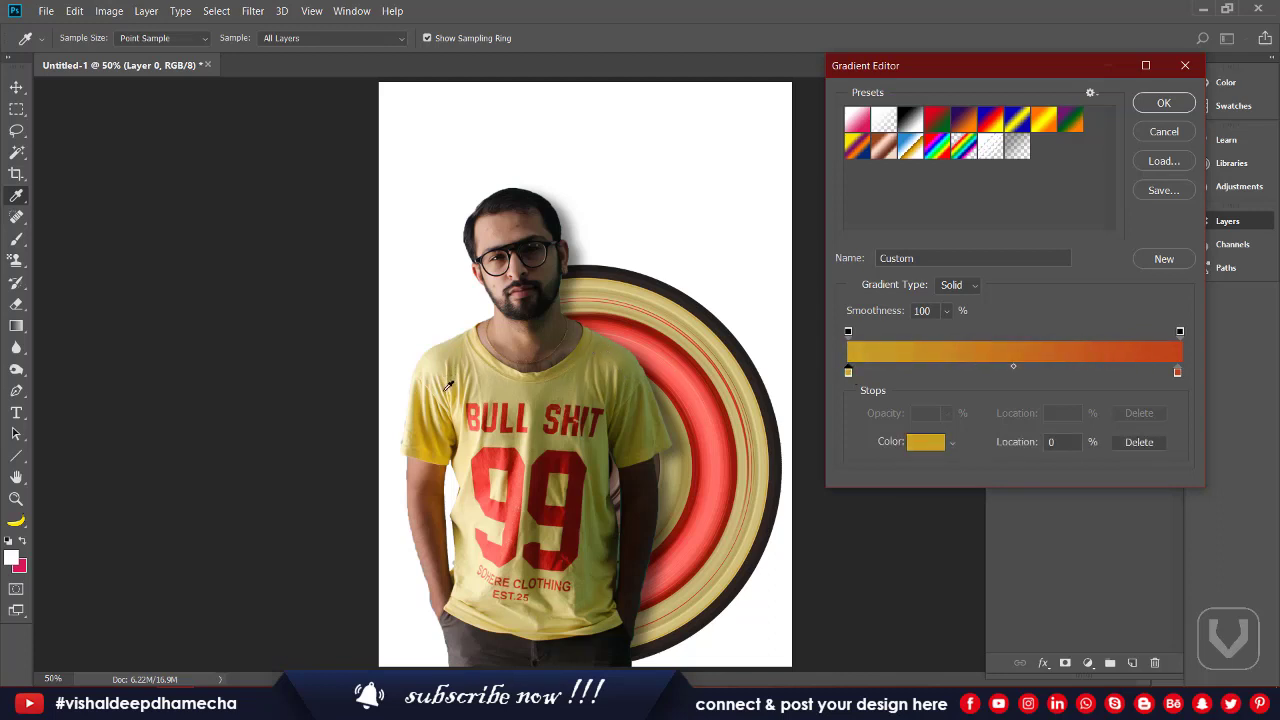
pyautogui.click(447, 390)
pyautogui.click(447, 392)
pyautogui.click(448, 391)
pyautogui.click(450, 380)
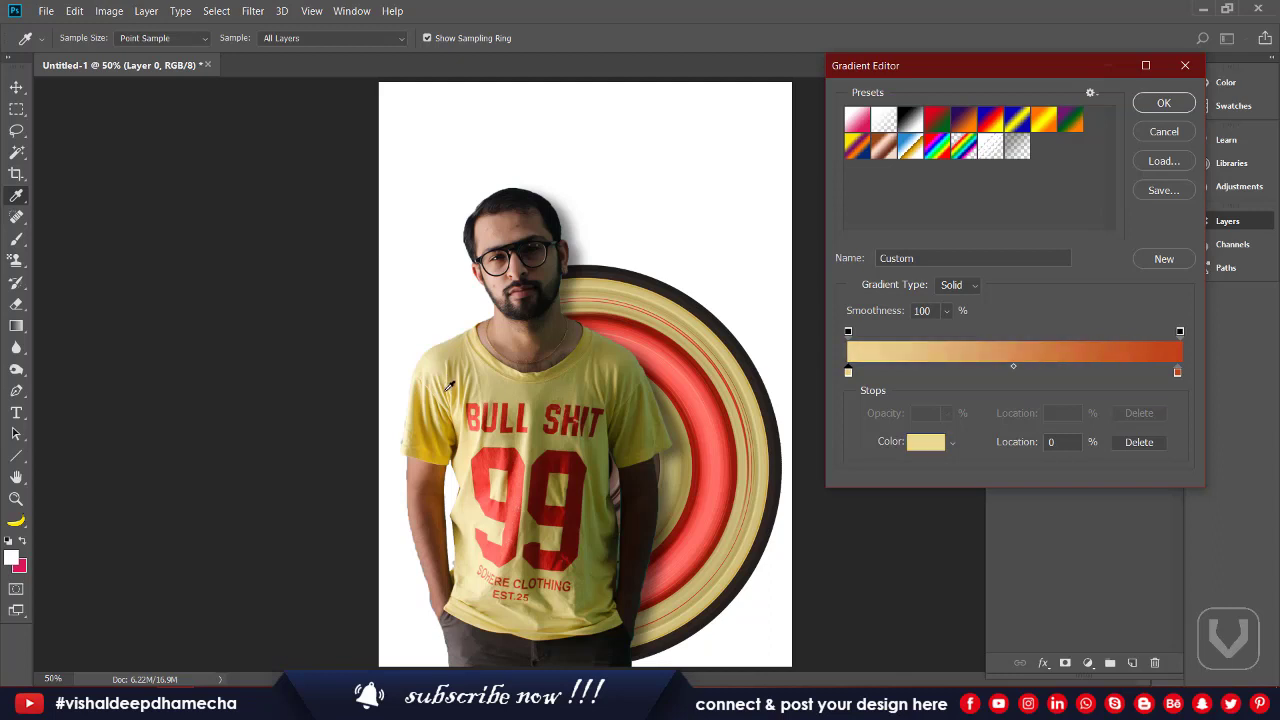
pyautogui.click(450, 408)
pyautogui.click(445, 402)
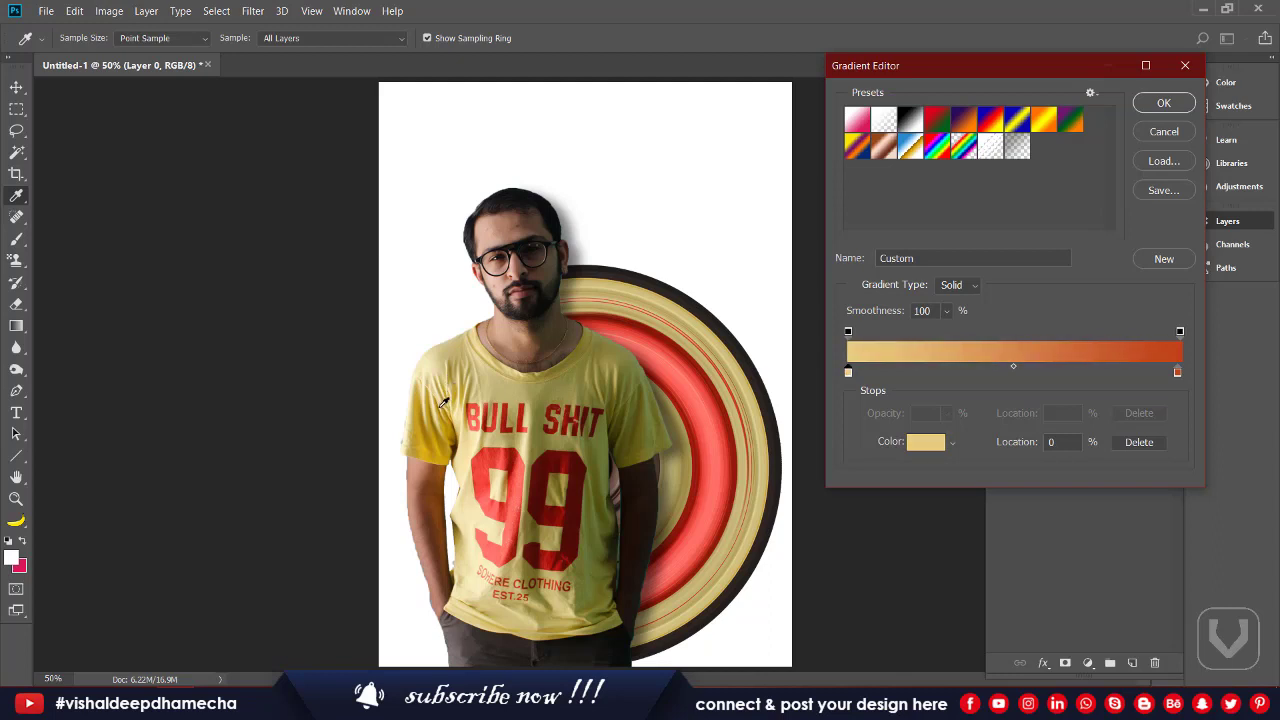
pyautogui.click(468, 380)
pyautogui.click(480, 368)
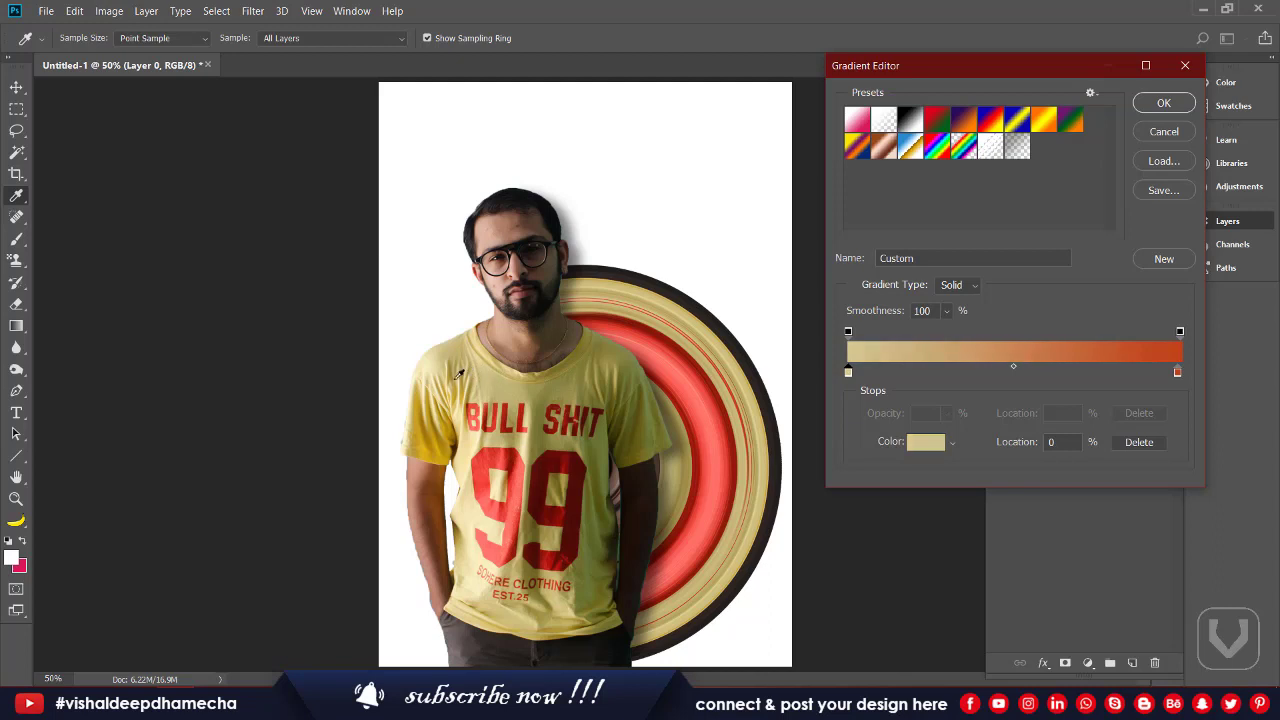
pyautogui.click(460, 382)
pyautogui.click(443, 392)
pyautogui.click(443, 379)
pyautogui.click(445, 374)
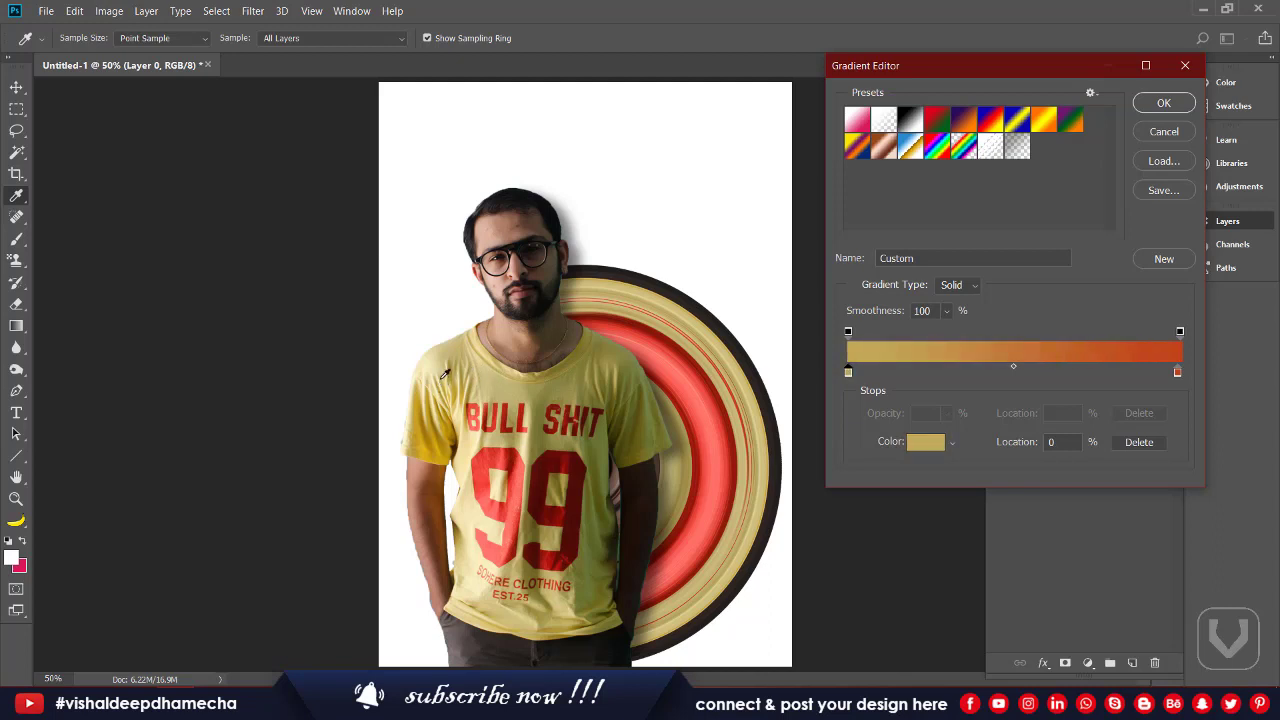
pyautogui.click(444, 380)
pyautogui.click(448, 383)
pyautogui.click(451, 384)
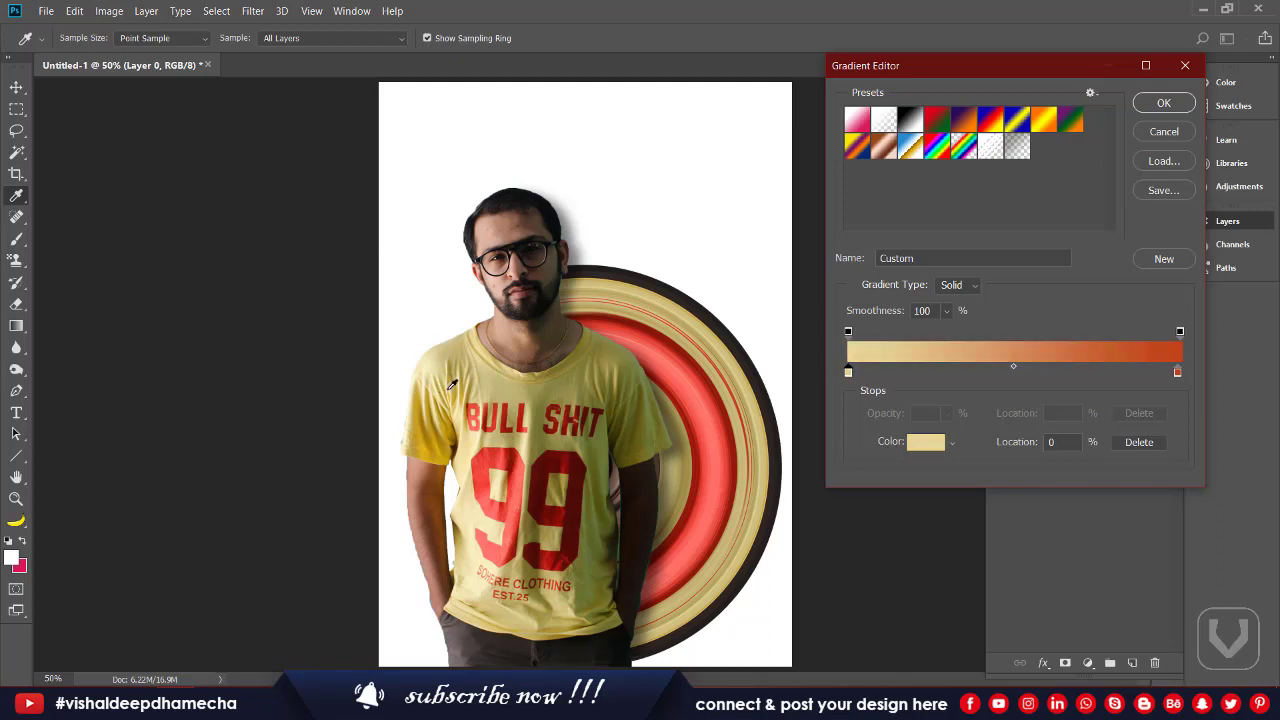
pyautogui.click(452, 381)
pyautogui.click(454, 377)
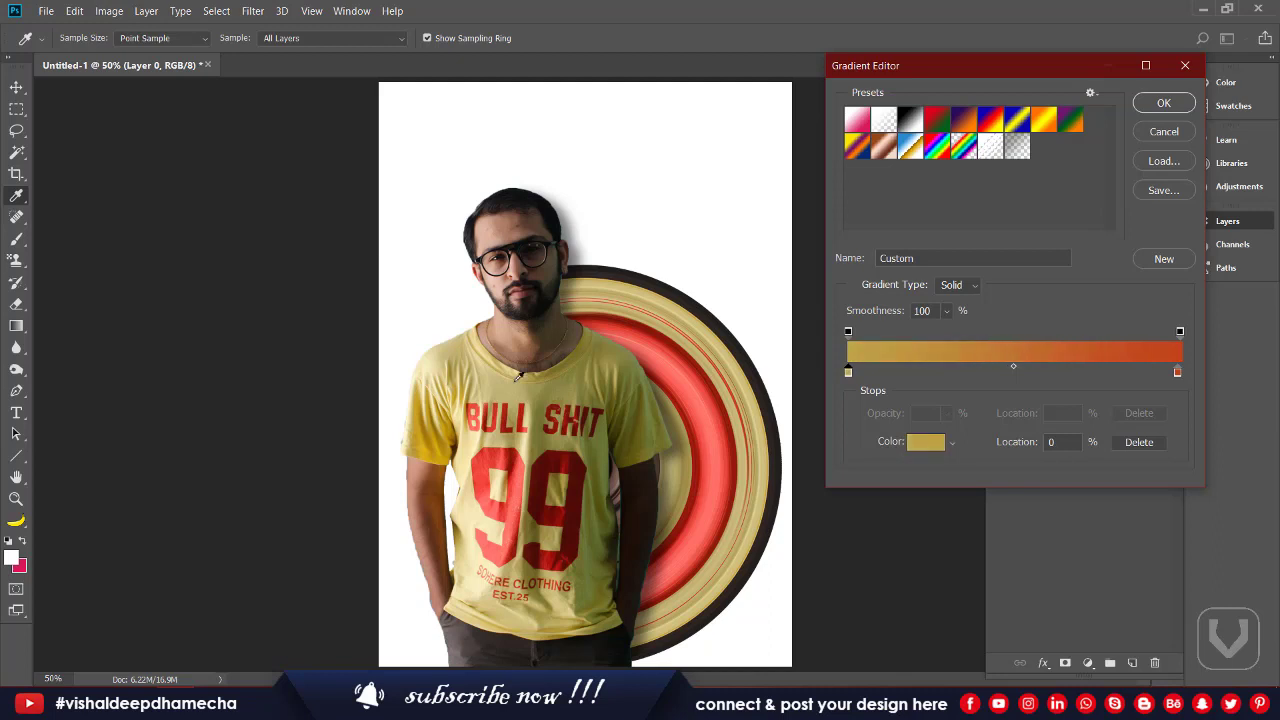
# Step: Sample a bright red from the rings for the gradient's ending colour
pyautogui.click(1177, 372)
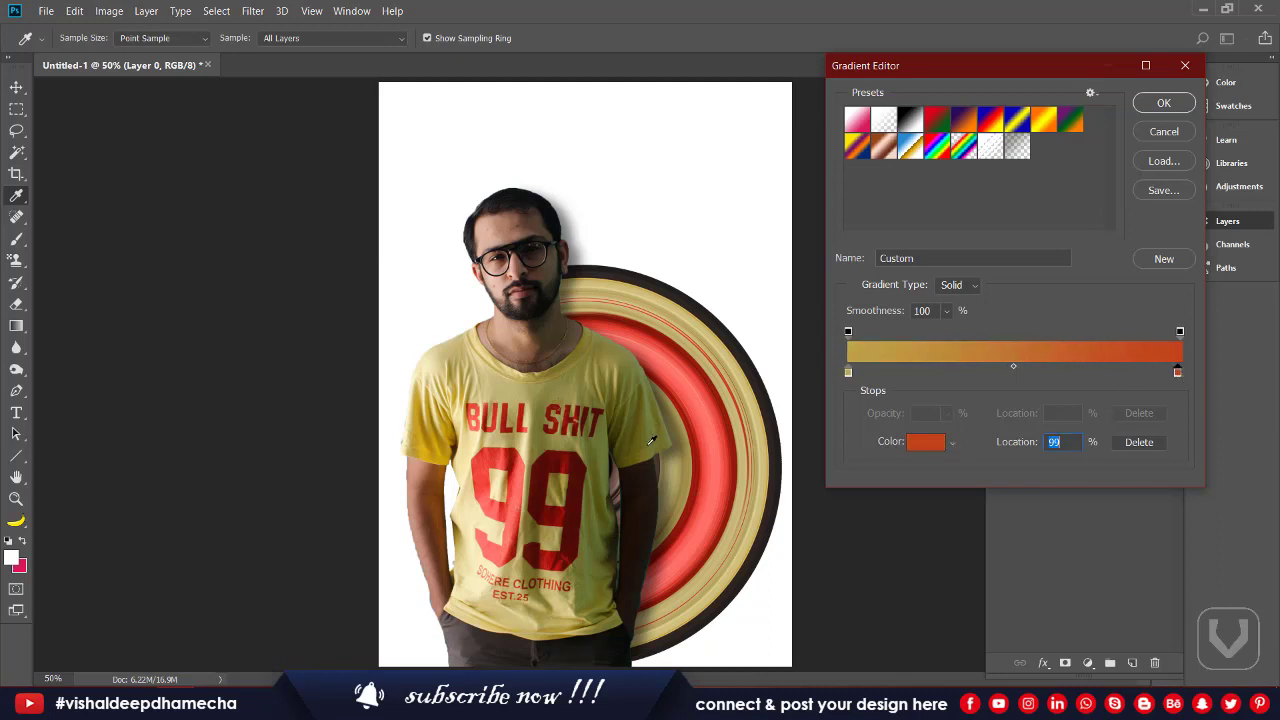
pyautogui.click(697, 360)
pyautogui.click(695, 362)
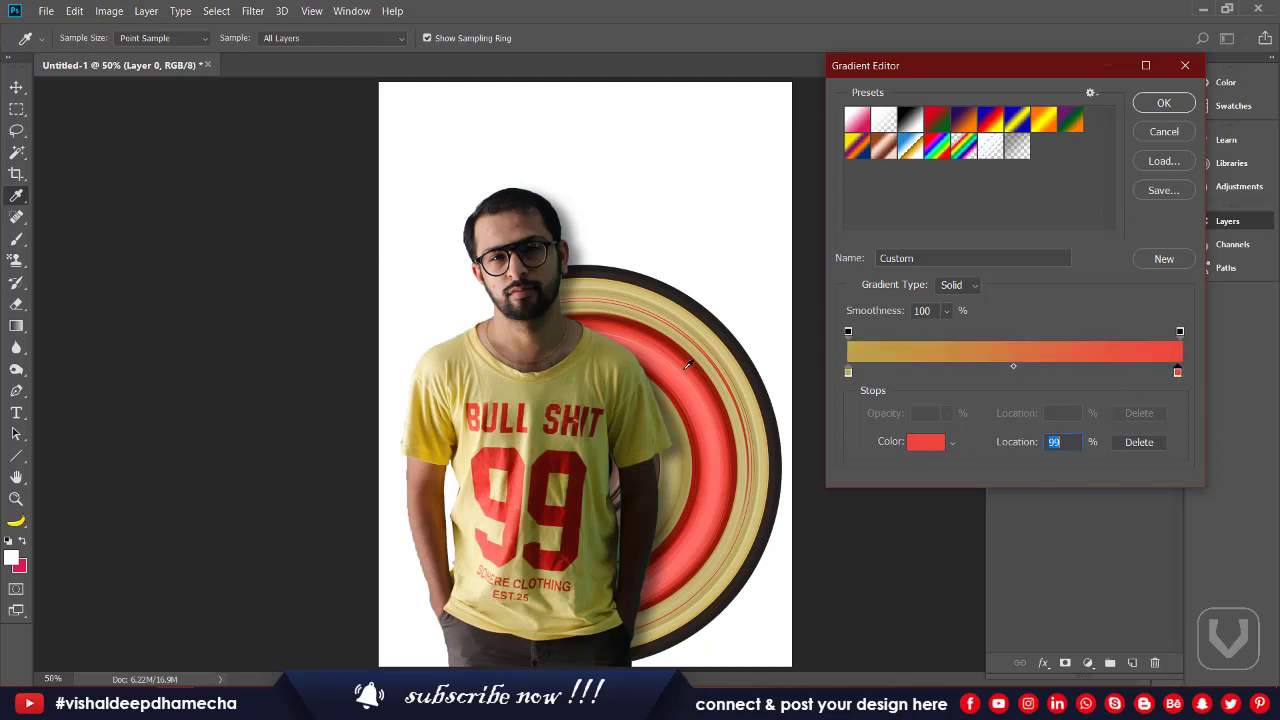
pyautogui.click(684, 369)
pyautogui.click(689, 366)
pyautogui.click(684, 369)
pyautogui.click(689, 367)
# Step: Drag a gold-to-red gradient across Layer 0, replacing the white background
pyautogui.click(1150, 102)
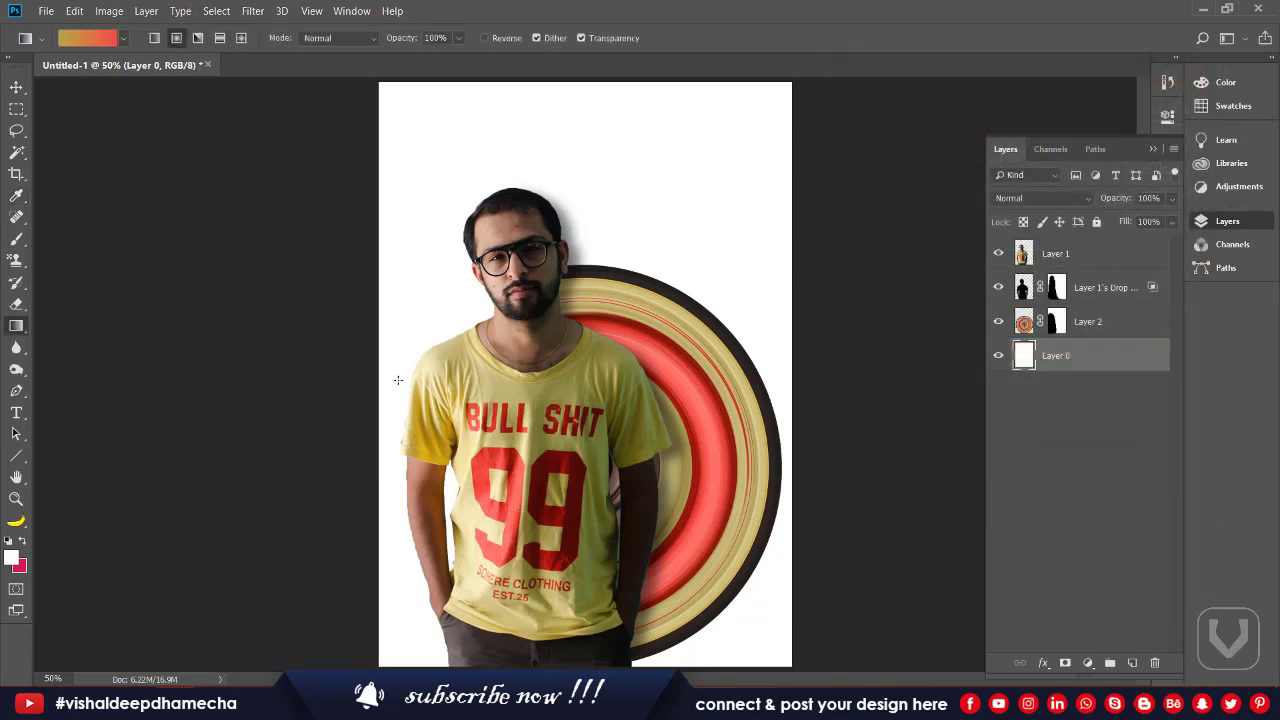
pyautogui.moveTo(586, 389); pyautogui.dragTo(239, 352)
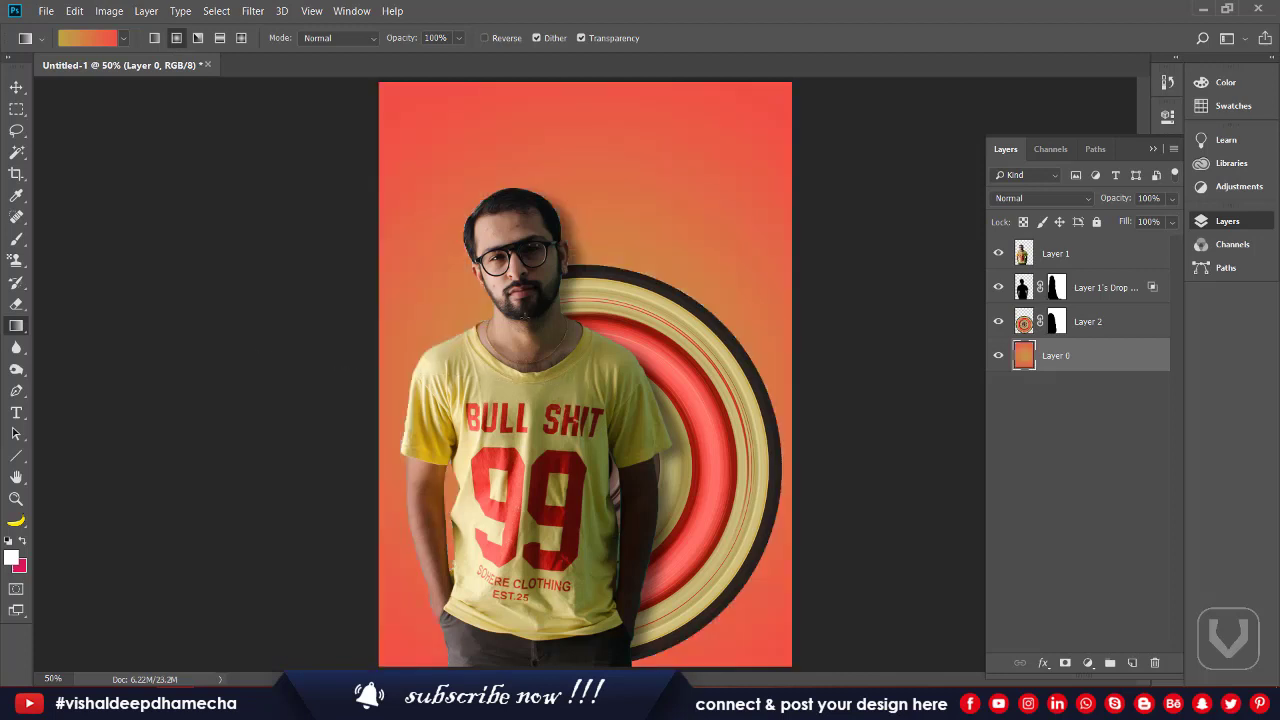
pyautogui.moveTo(602, 332); pyautogui.dragTo(296, 412)
pyautogui.press('v')
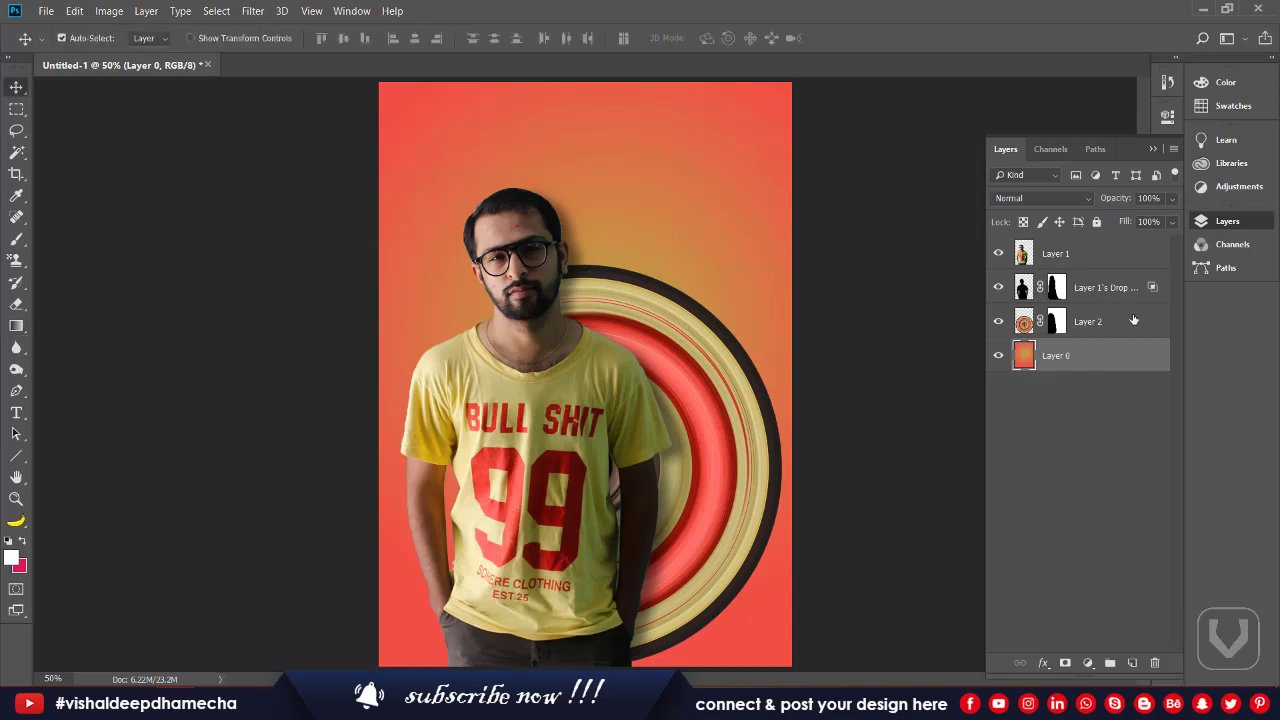
# Step: Add a drop shadow to the ring layer with 53 px distance and about 39% opacity
pyautogui.doubleClick(1133, 320)
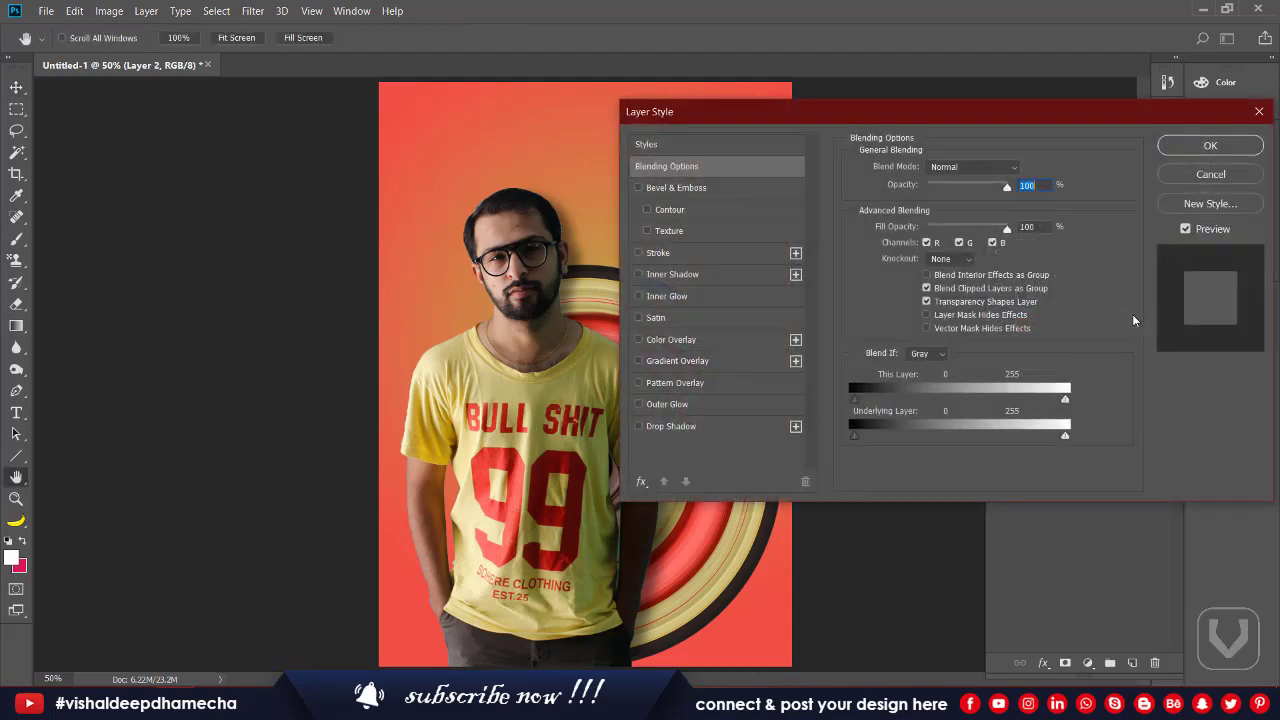
pyautogui.click(704, 436)
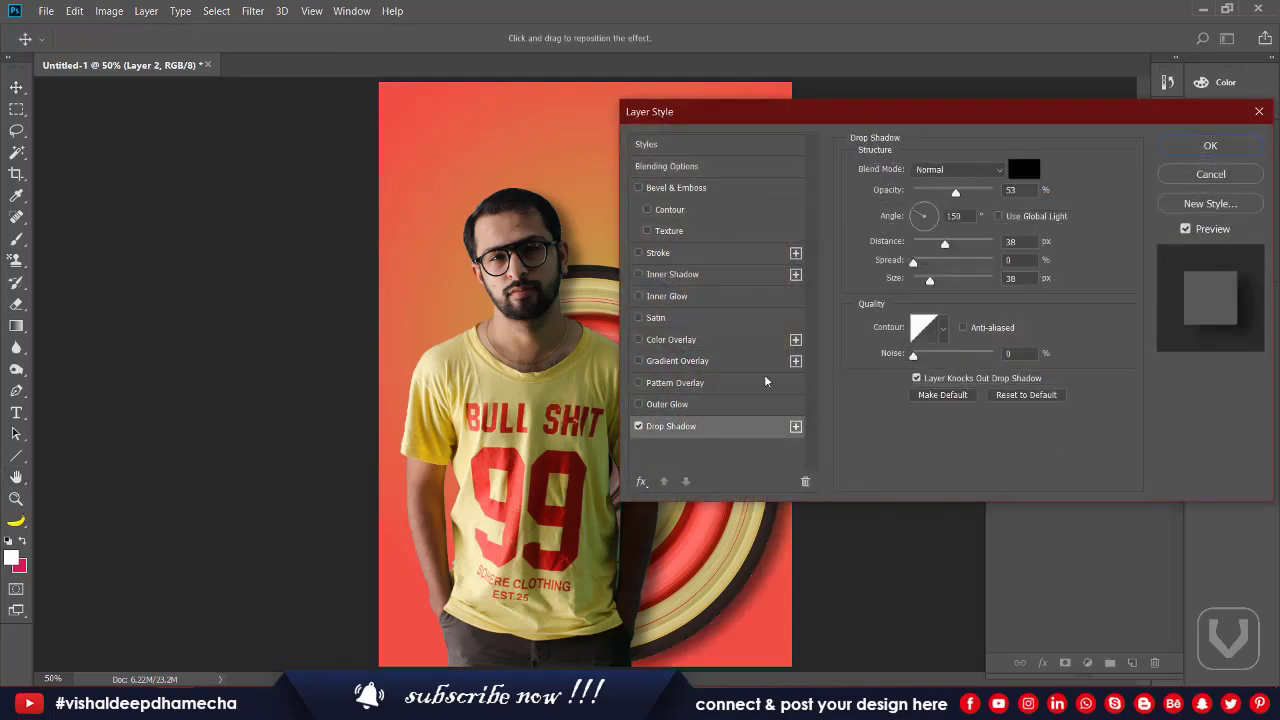
pyautogui.moveTo(944, 243); pyautogui.dragTo(957, 248)
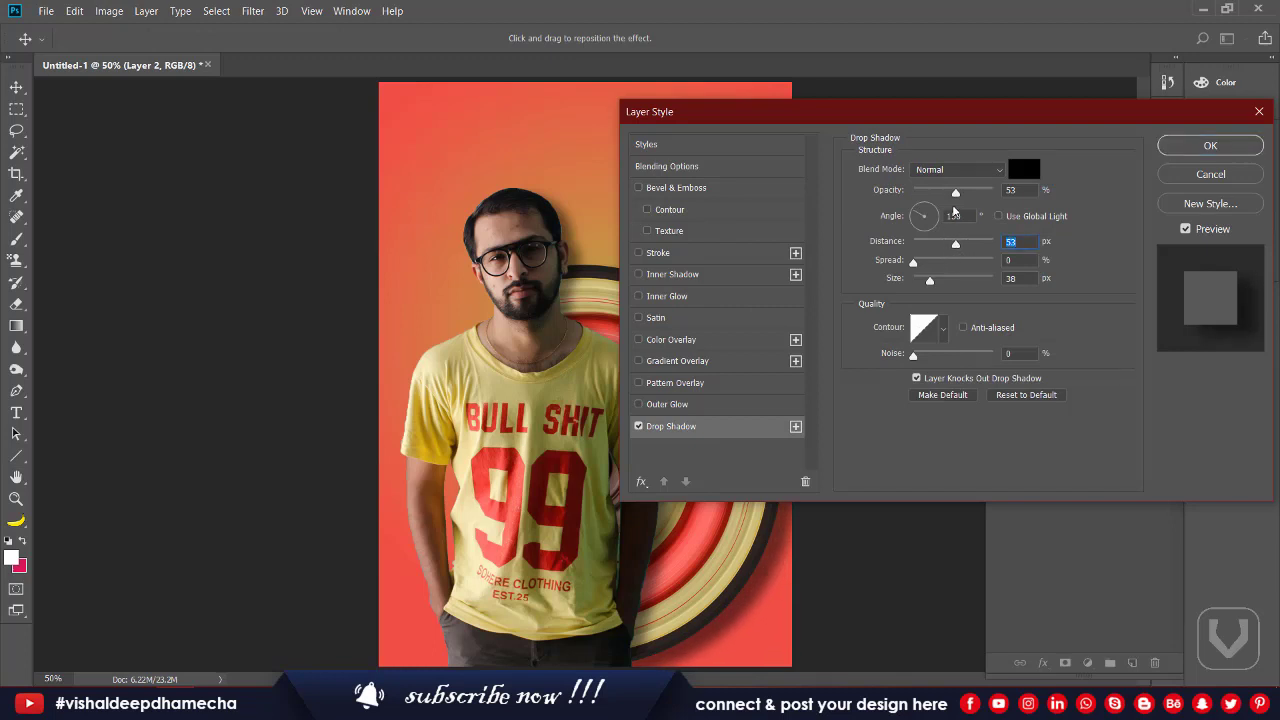
pyautogui.moveTo(955, 192)
pyautogui.mouseDown()
pyautogui.moveTo(966, 202)
pyautogui.moveTo(943, 205)
pyautogui.mouseUp()
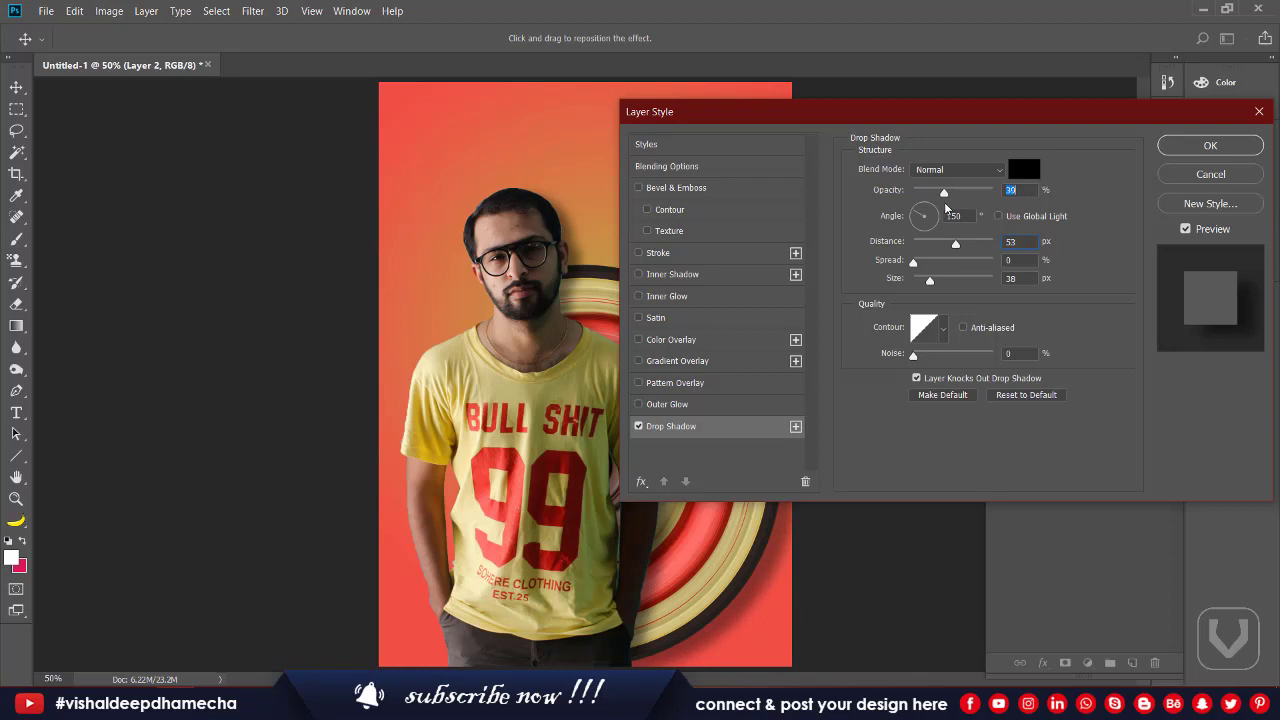
pyautogui.click(1159, 147)
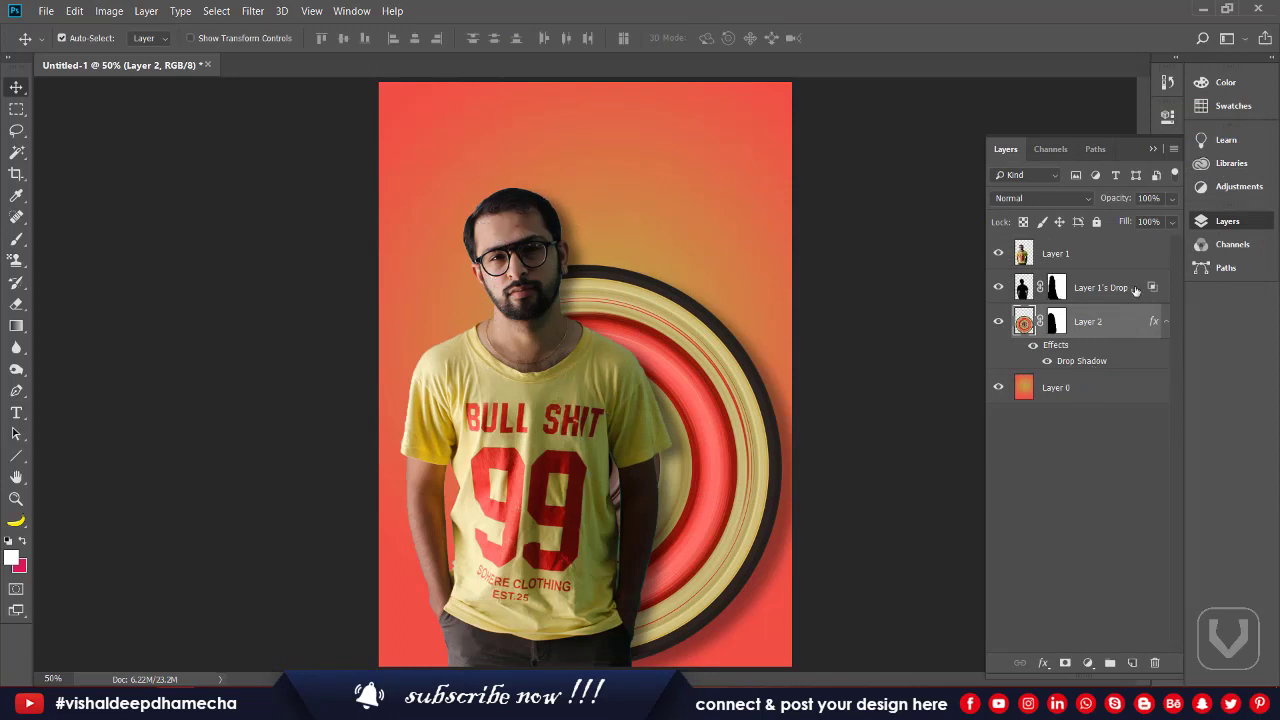
# Step: Add a new layer above the man and paint soft white over his face and figure
pyautogui.click(1098, 256)
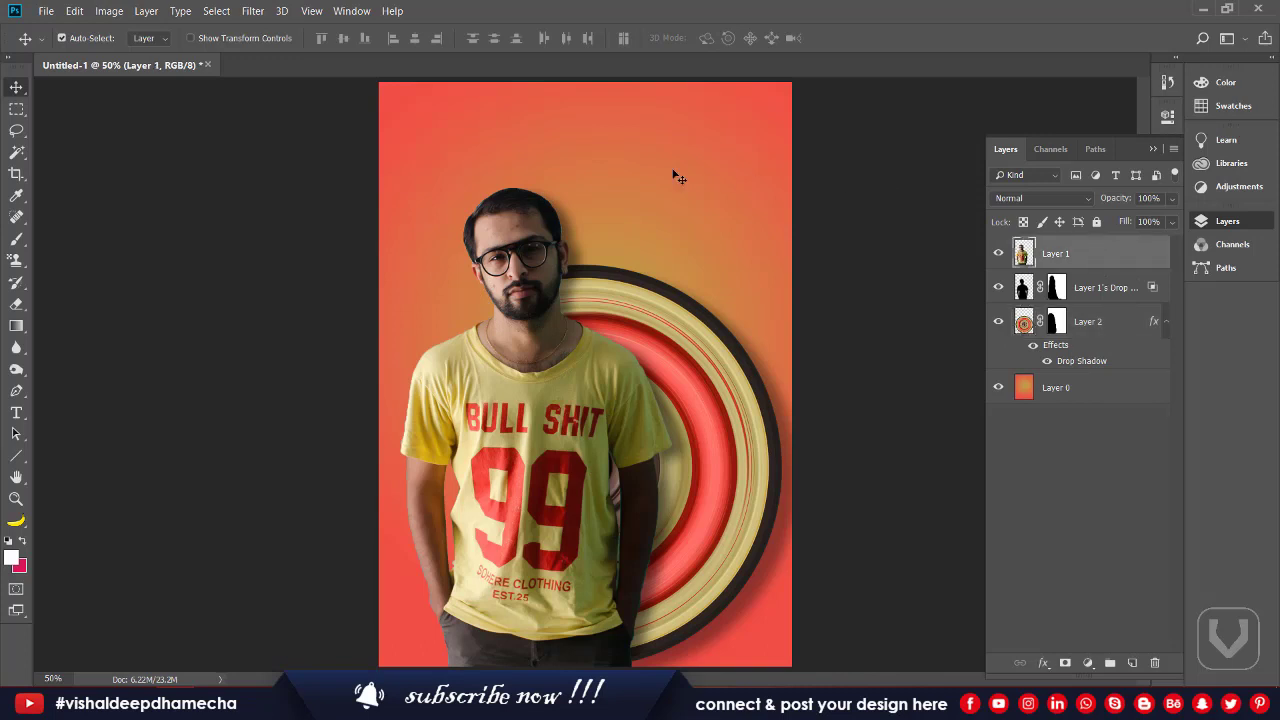
pyautogui.click(1133, 663)
pyautogui.press('b')
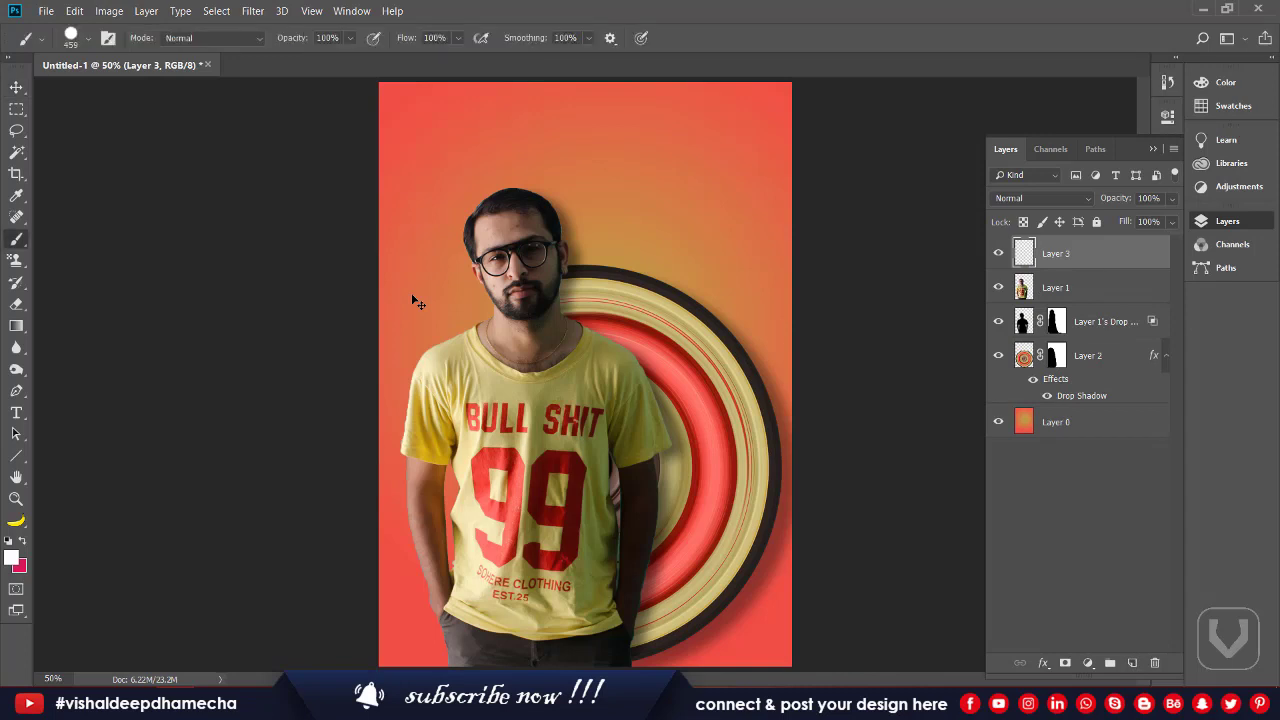
pyautogui.click(561, 230)
pyautogui.moveTo(613, 395)
pyautogui.mouseDown()
pyautogui.moveTo(655, 470)
pyautogui.moveTo(695, 498)
pyautogui.mouseUp()
pyautogui.hotkey('ctrl', 'z')
pyautogui.click(70, 38)
pyautogui.click(62, 163)
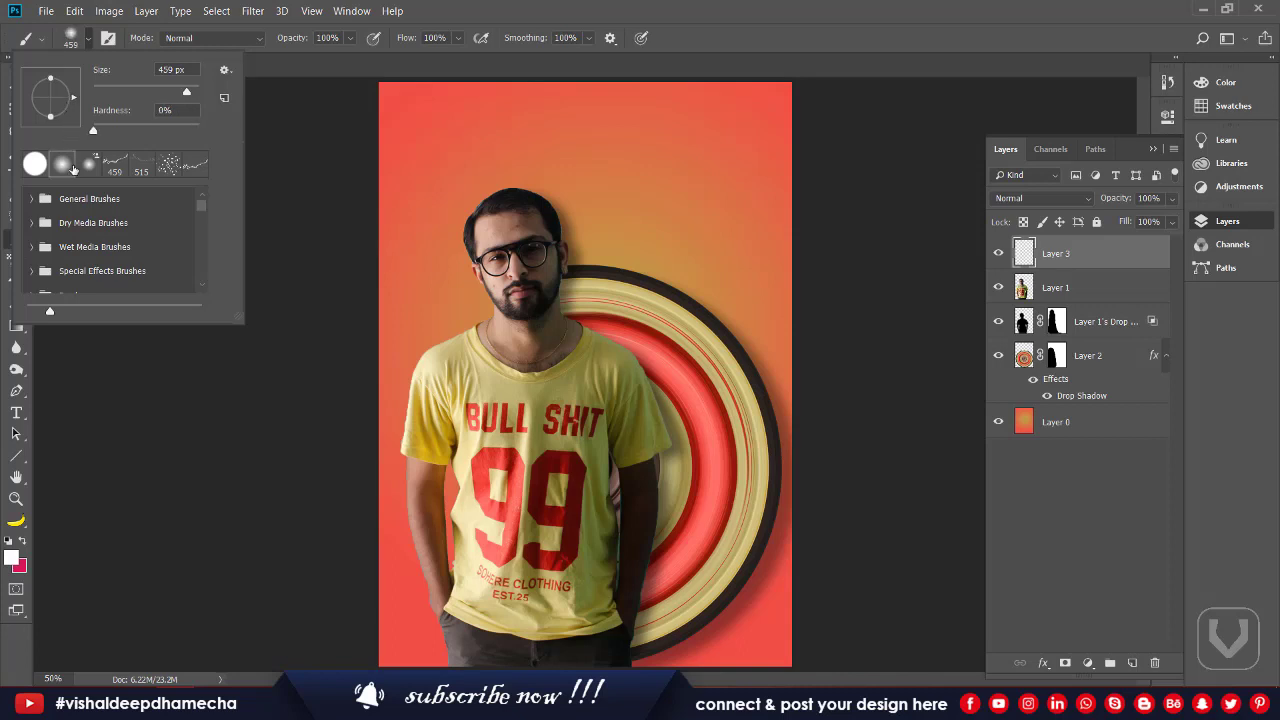
pyautogui.click(555, 228)
pyautogui.moveTo(645, 440)
pyautogui.mouseDown()
pyautogui.moveTo(635, 560)
pyautogui.moveTo(655, 660)
pyautogui.mouseUp()
# Step: Set the glow layer to Overlay at 70% opacity and clip it to the man's layer
pyautogui.click(998, 198)
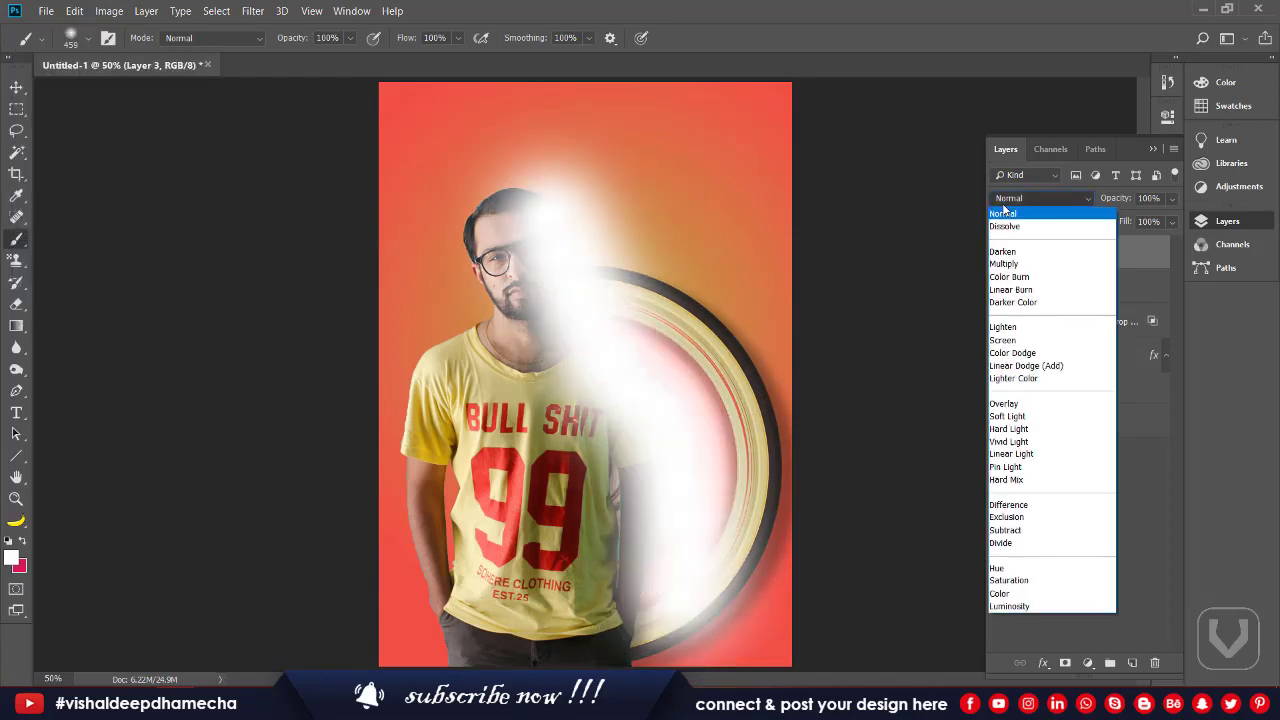
pyautogui.click(1003, 403)
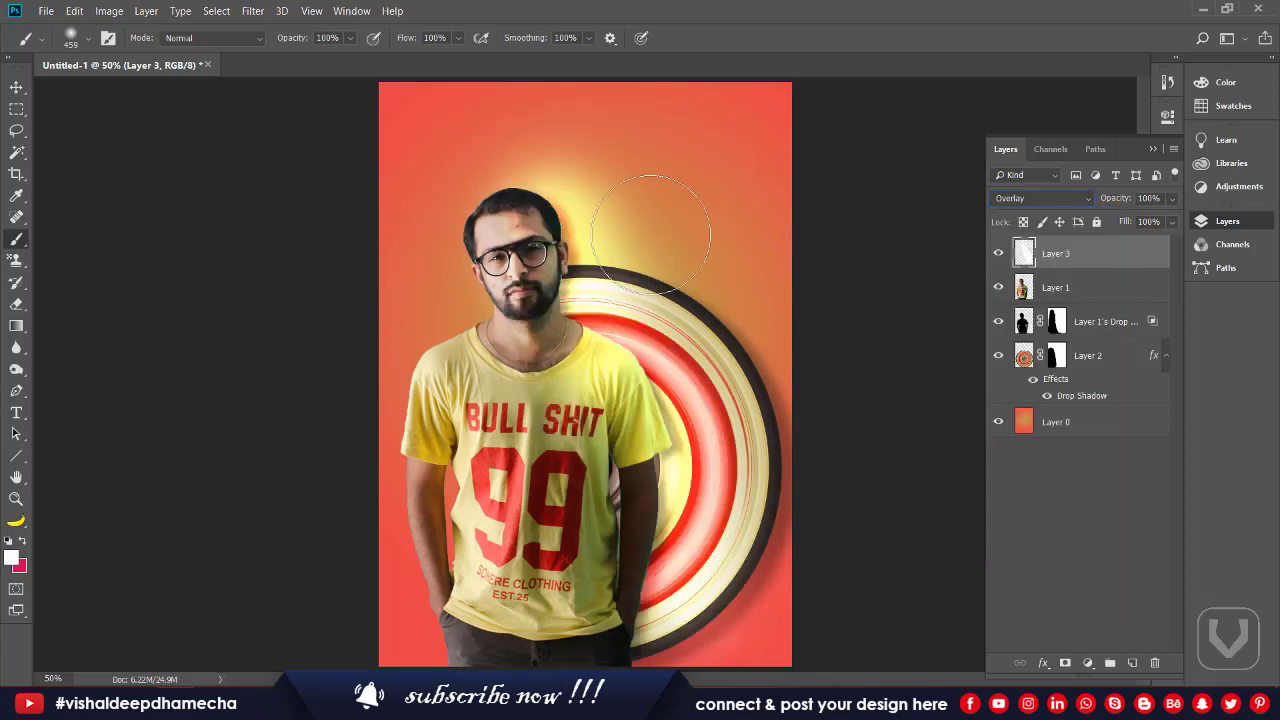
pyautogui.click(997, 254)
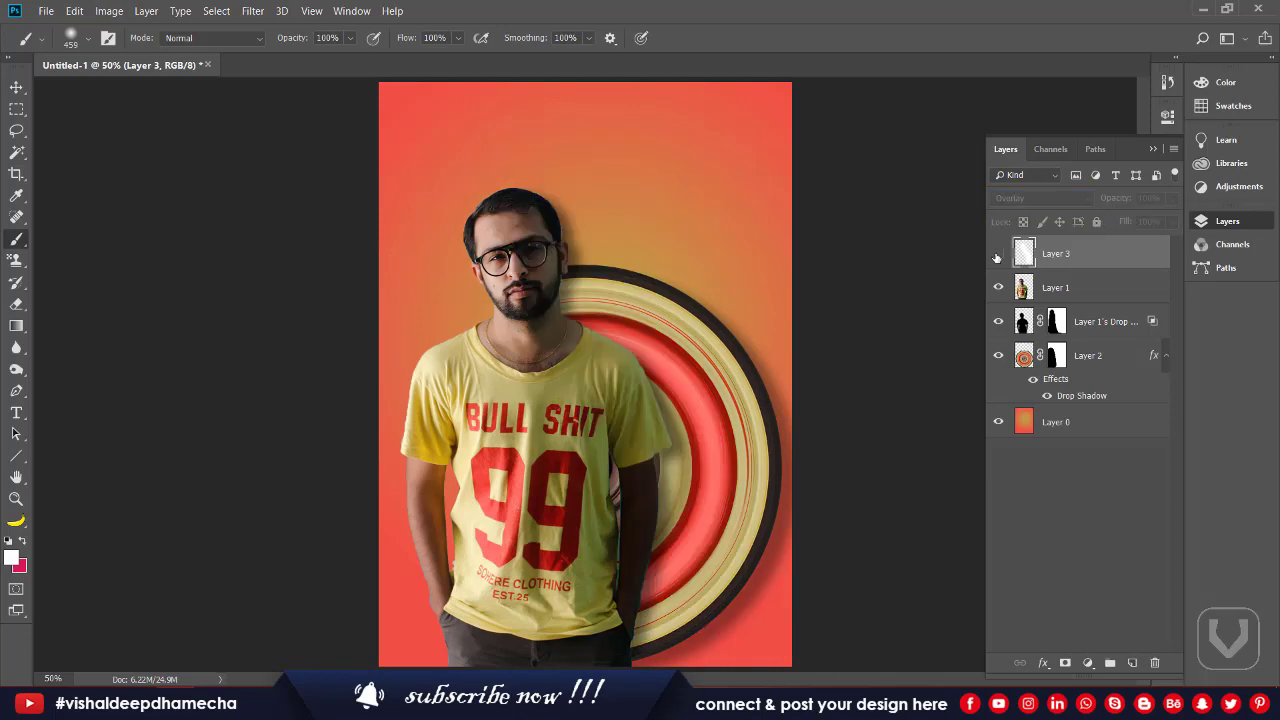
pyautogui.click(997, 255)
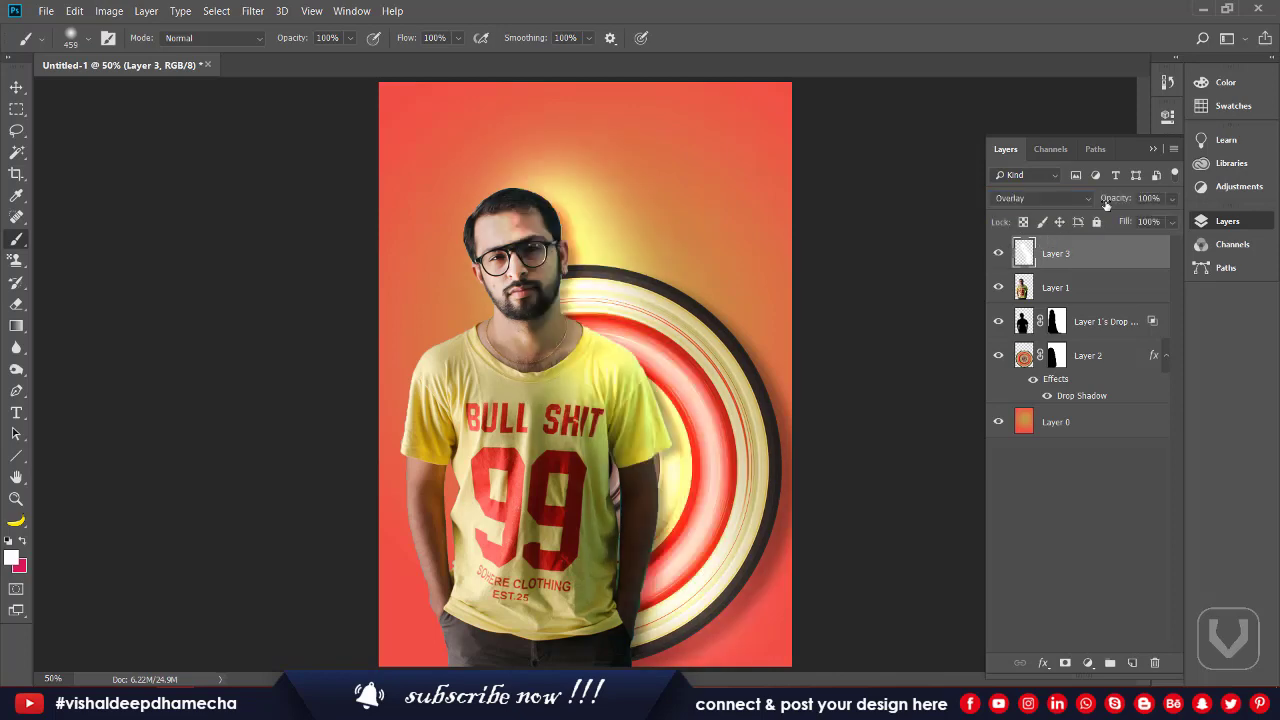
pyautogui.moveTo(1115, 199); pyautogui.dragTo(1091, 205)
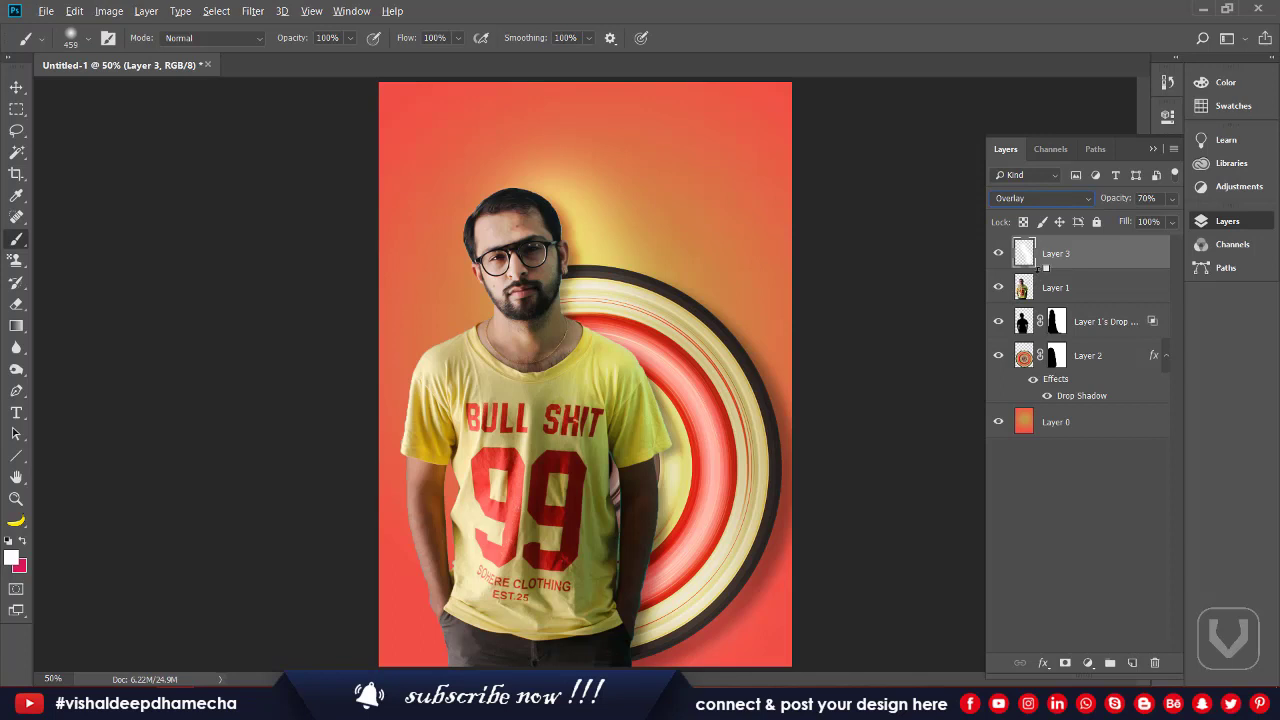
pyautogui.keyDown('alt'); pyautogui.click(1040, 268); pyautogui.keyUp('alt')
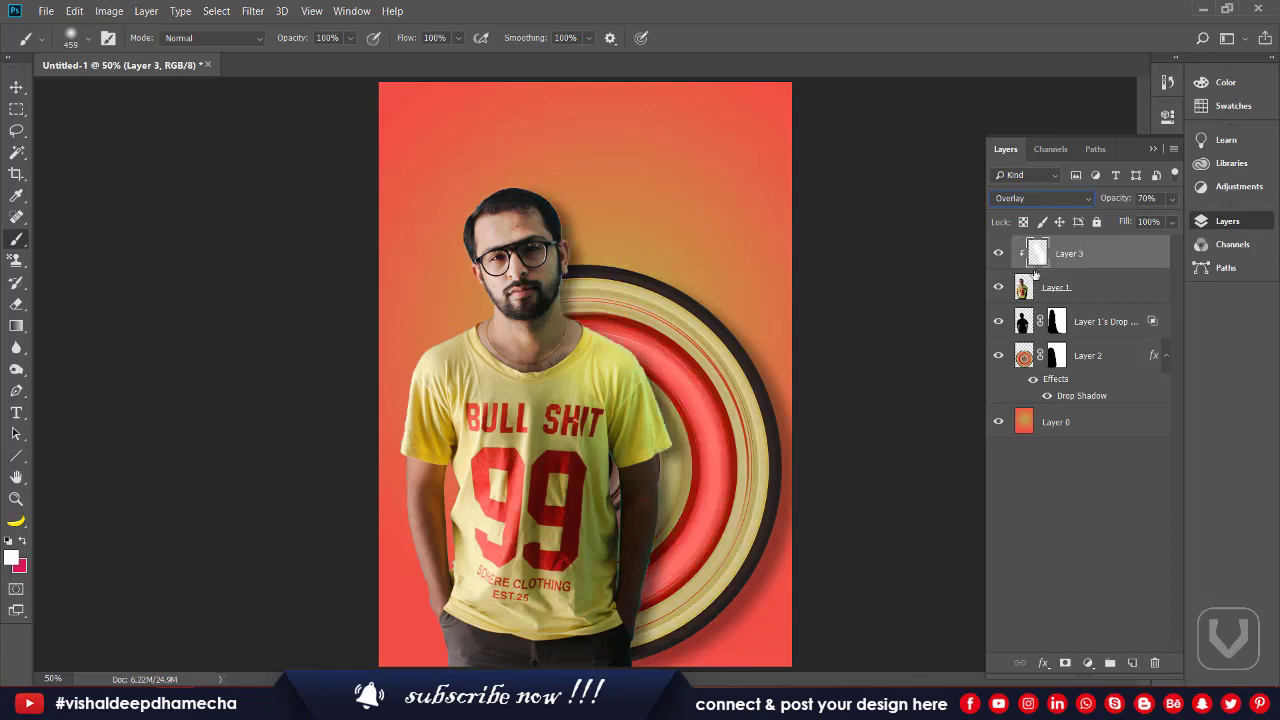
pyautogui.click(998, 253)
pyautogui.click(999, 254)
pyautogui.click(1000, 255)
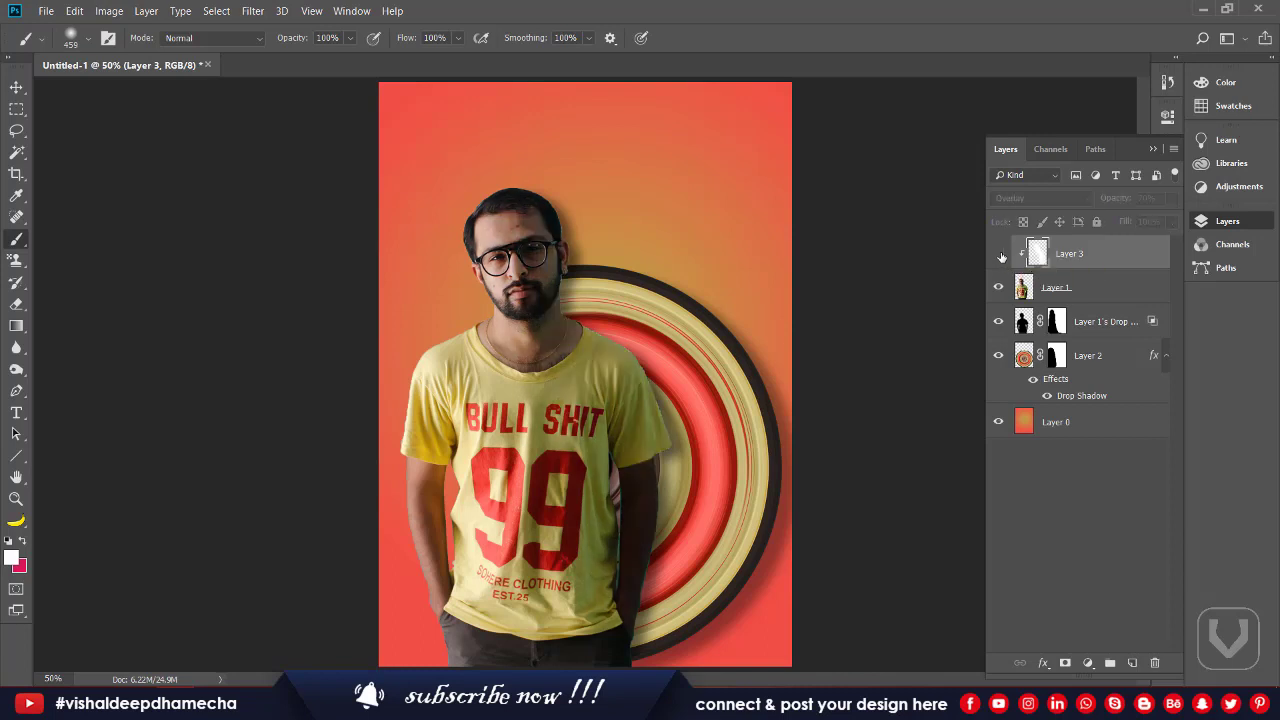
pyautogui.click(1000, 255)
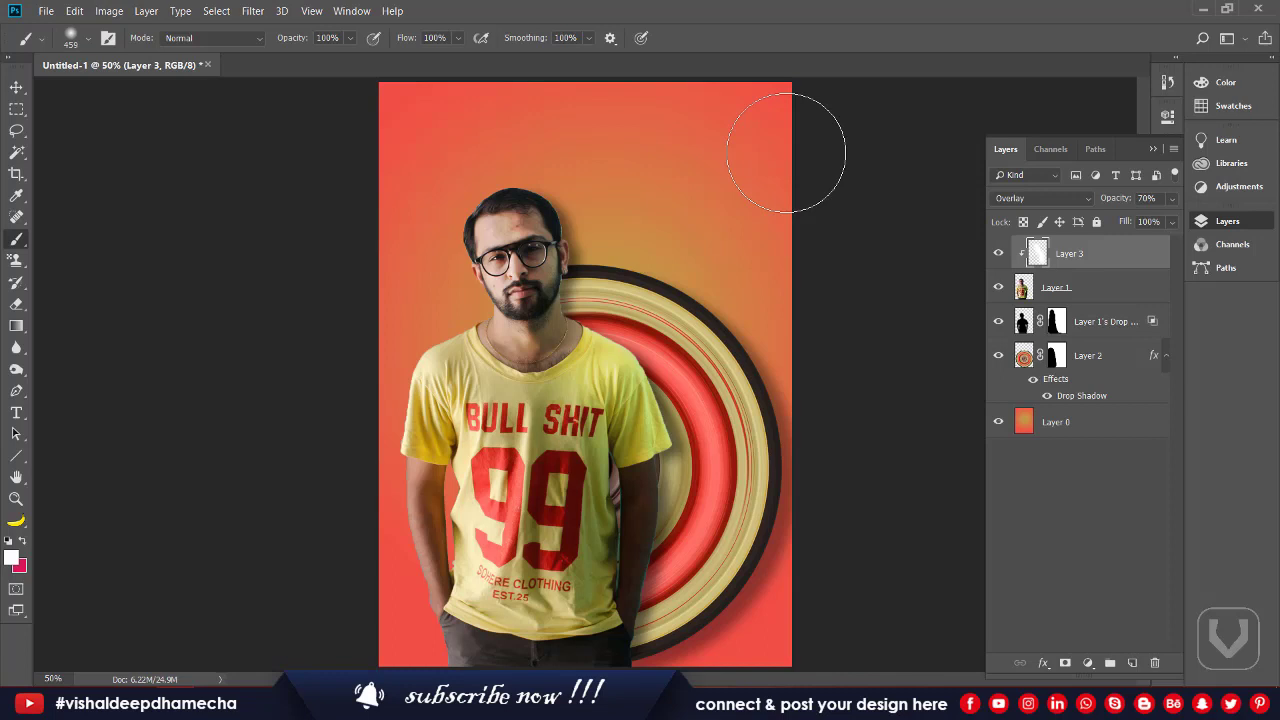
pyautogui.moveTo(16, 88); pyautogui.dragTo(55, 87)
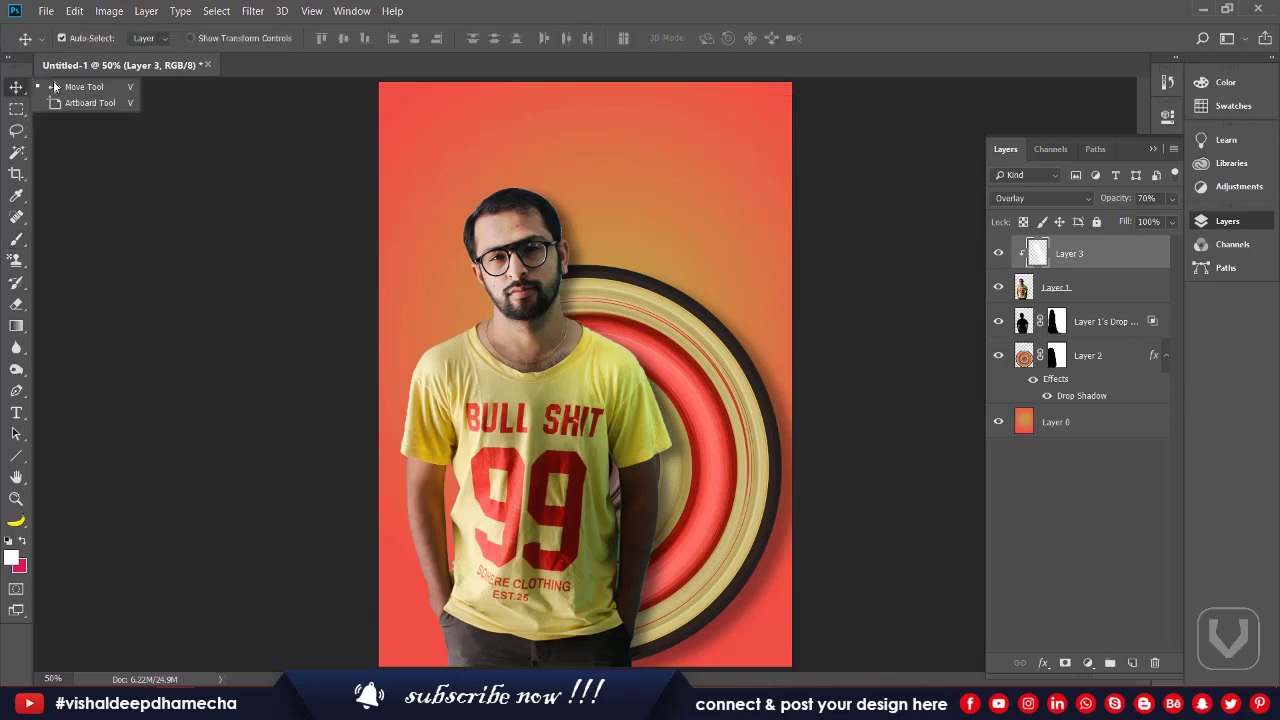
pyautogui.click(55, 87)
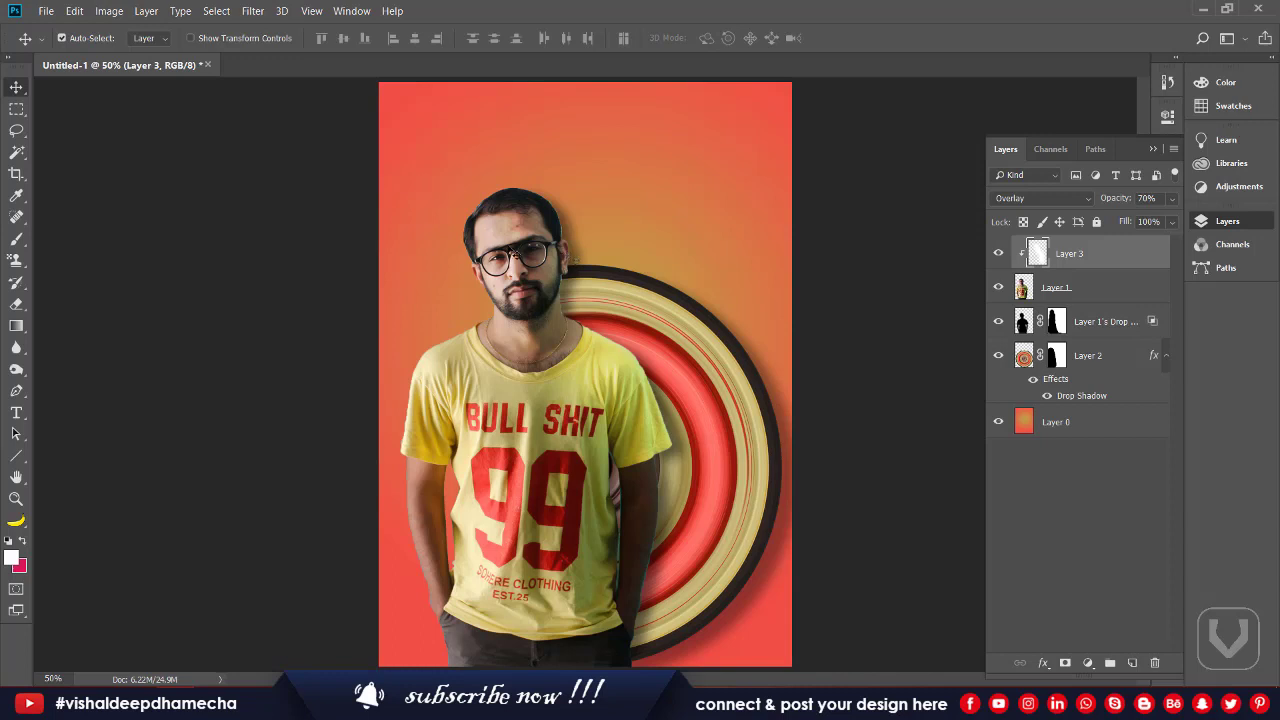
pyautogui.press('b')
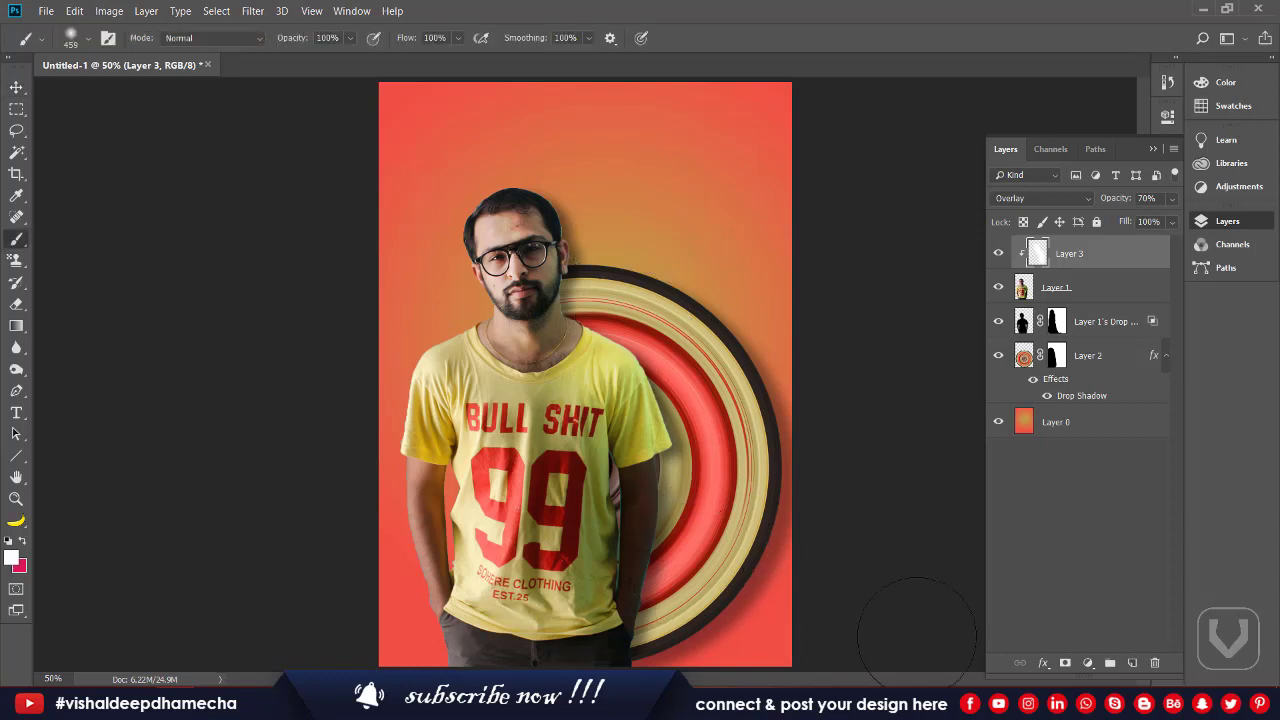
# Step: On a new layer, stamp a line pattern across the poster with the Pattern Stamp brush
pyautogui.click(1132, 663)
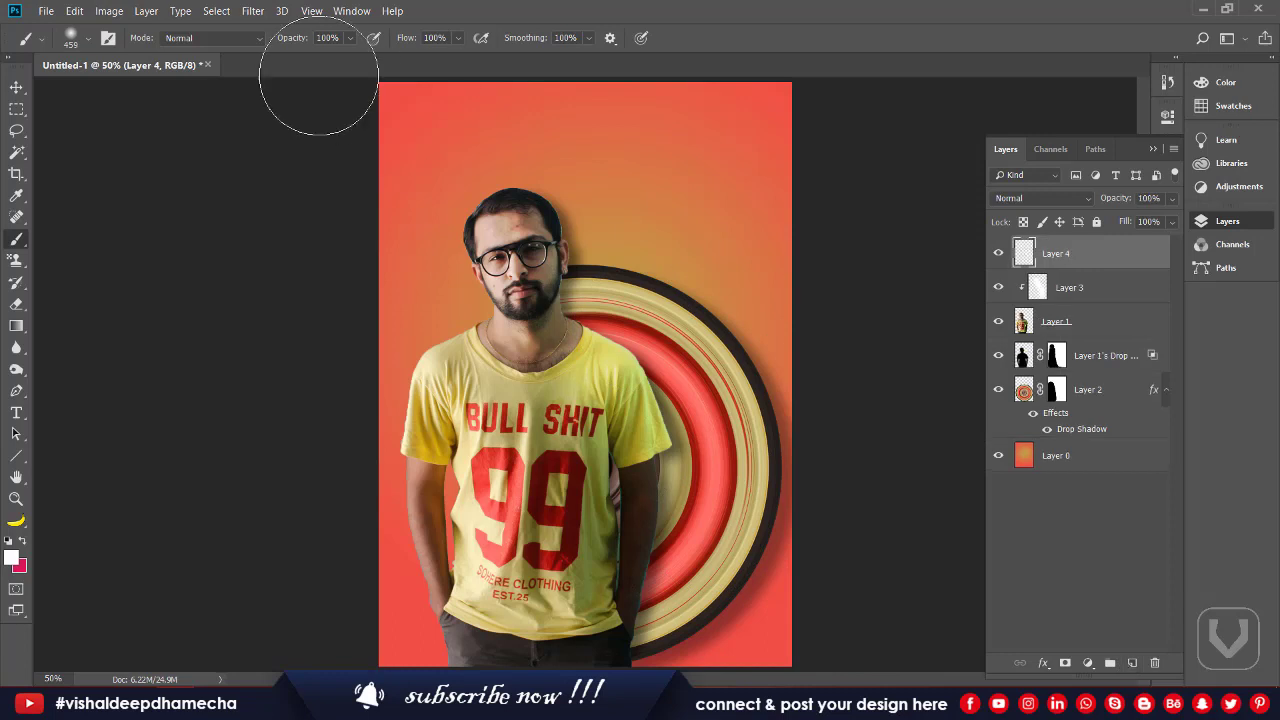
pyautogui.click(89, 38)
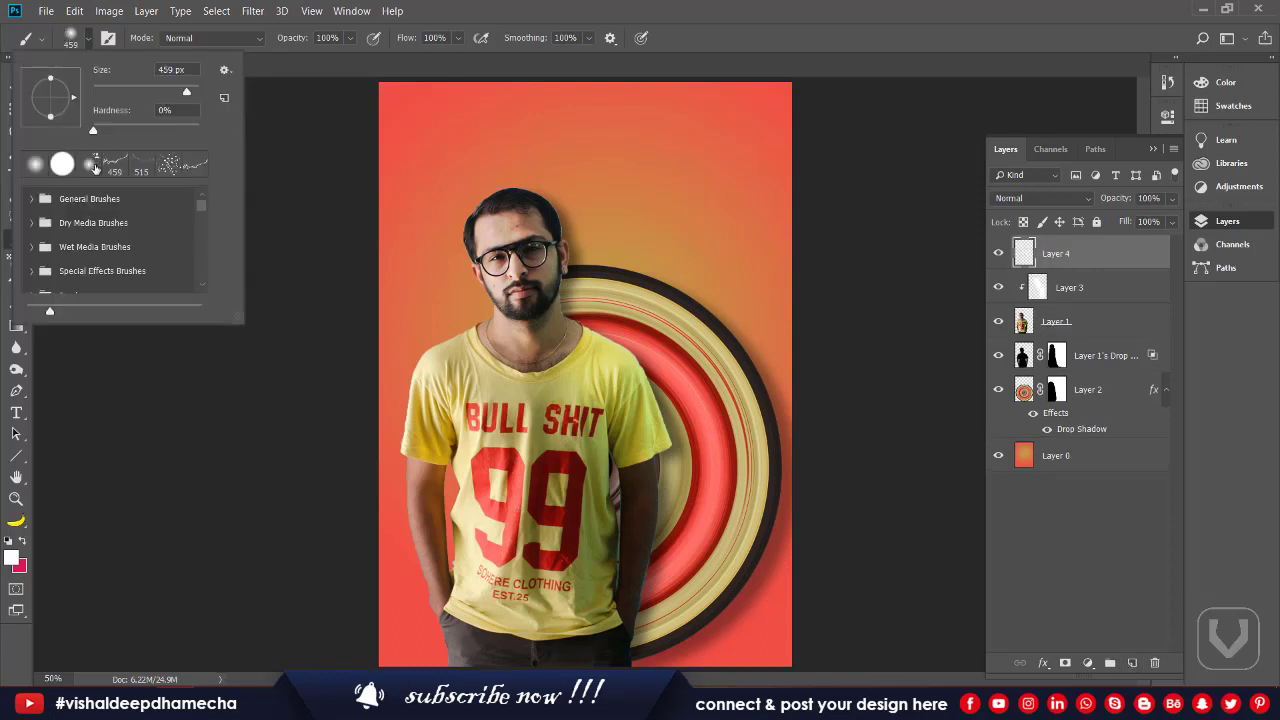
pyautogui.press('y')
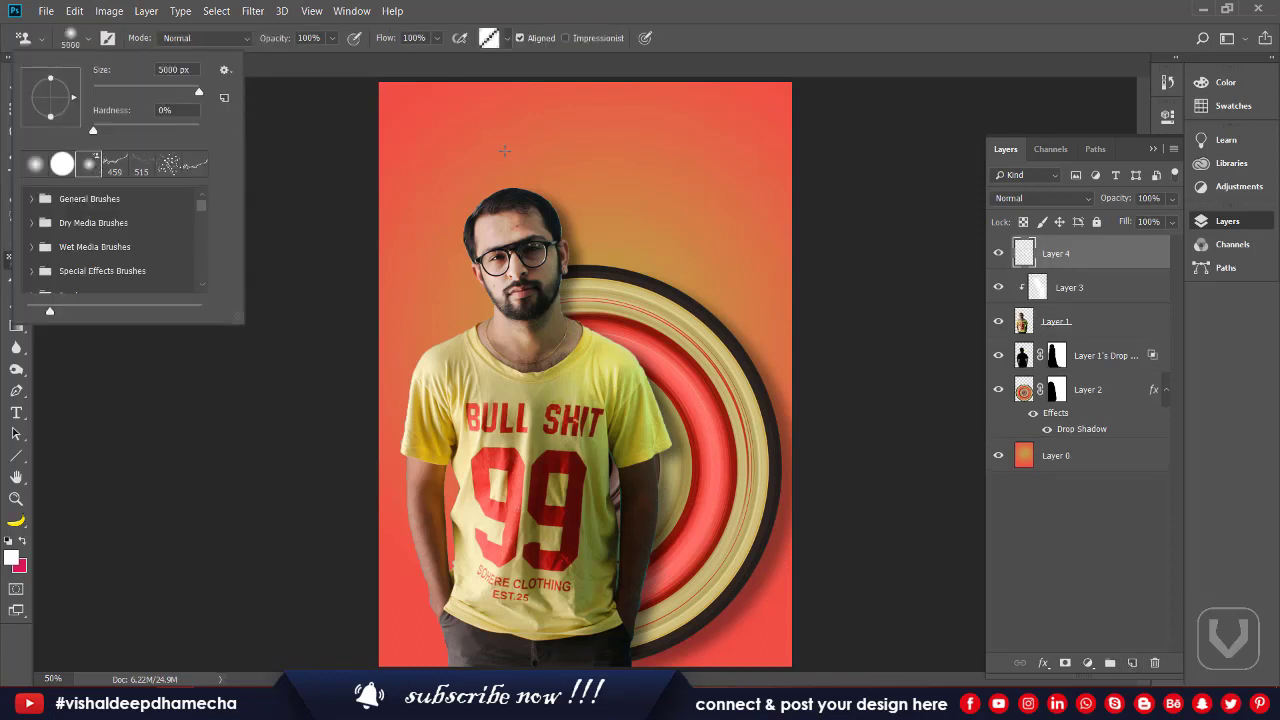
pyautogui.press('Escape')
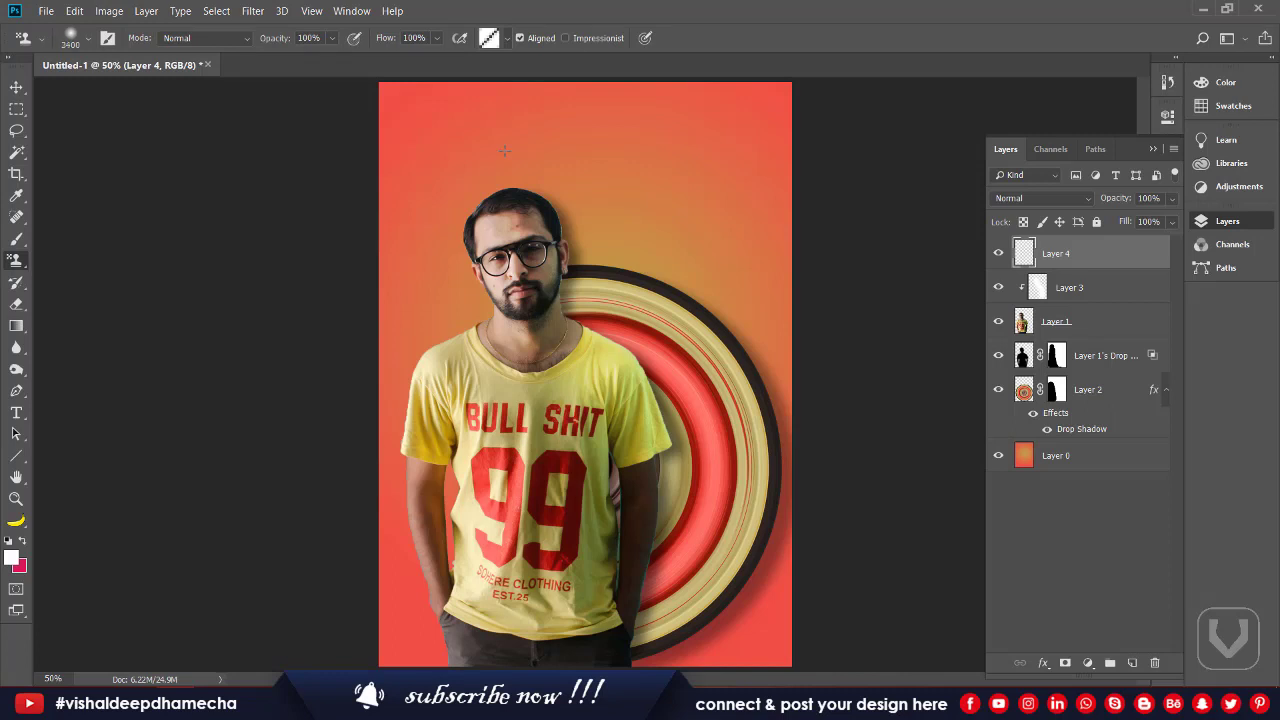
pyautogui.press('[')
pyautogui.press('[')
pyautogui.press('[')
pyautogui.press('[')
pyautogui.press('[')
pyautogui.press('[')
pyautogui.press('[')
pyautogui.press(']')
pyautogui.press(']')
pyautogui.press(']')
pyautogui.press(']')
pyautogui.press(']')
pyautogui.press(']')
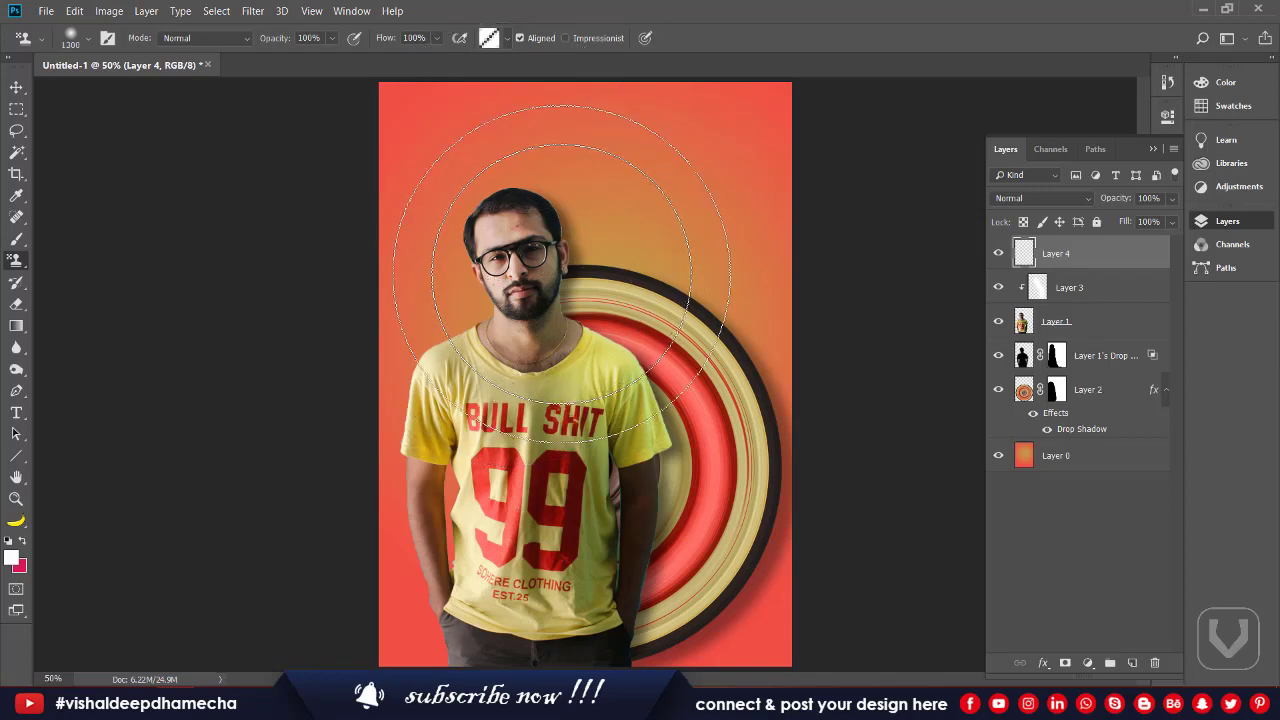
pyautogui.press(']')
pyautogui.press(']')
pyautogui.press(']')
pyautogui.press(']')
pyautogui.press(']')
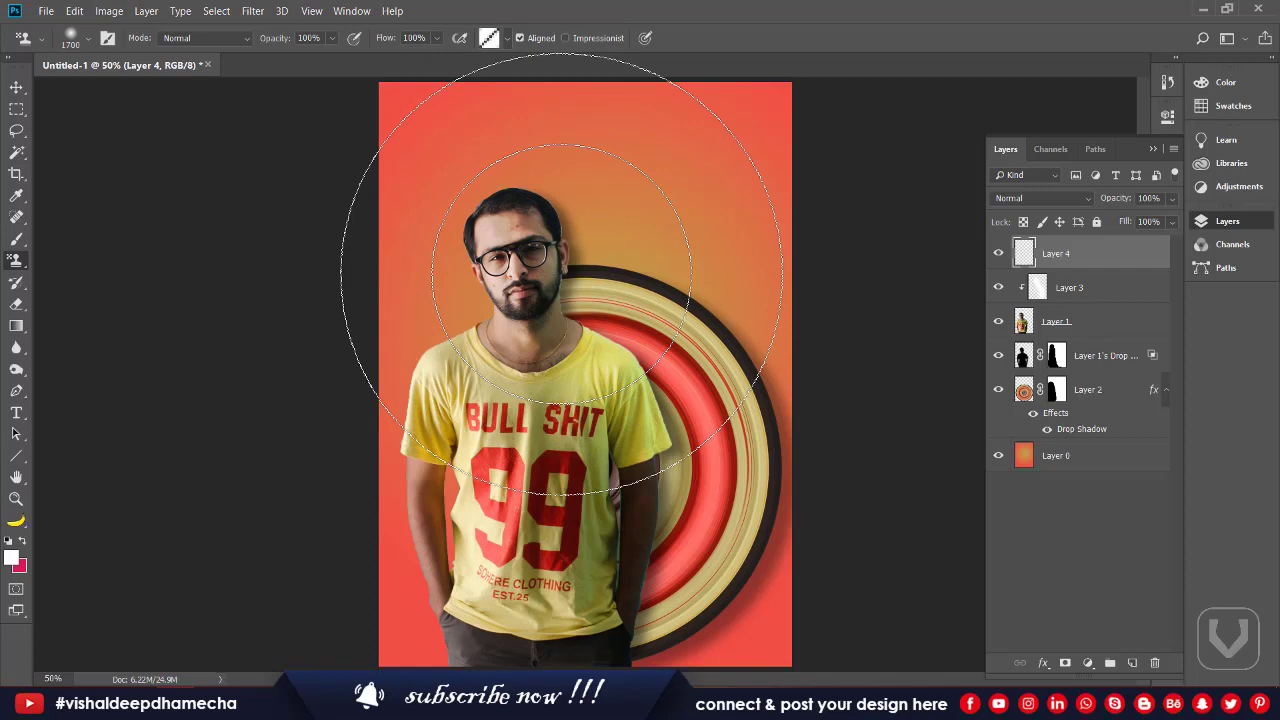
pyautogui.moveTo(557, 260)
pyautogui.mouseDown()
pyautogui.moveTo(550, 300)
pyautogui.moveTo(762, 243)
pyautogui.moveTo(700, 270)
pyautogui.moveTo(687, 255)
pyautogui.moveTo(1029, 263)
pyautogui.mouseUp()
pyautogui.hotkey('ctrl', 'z')
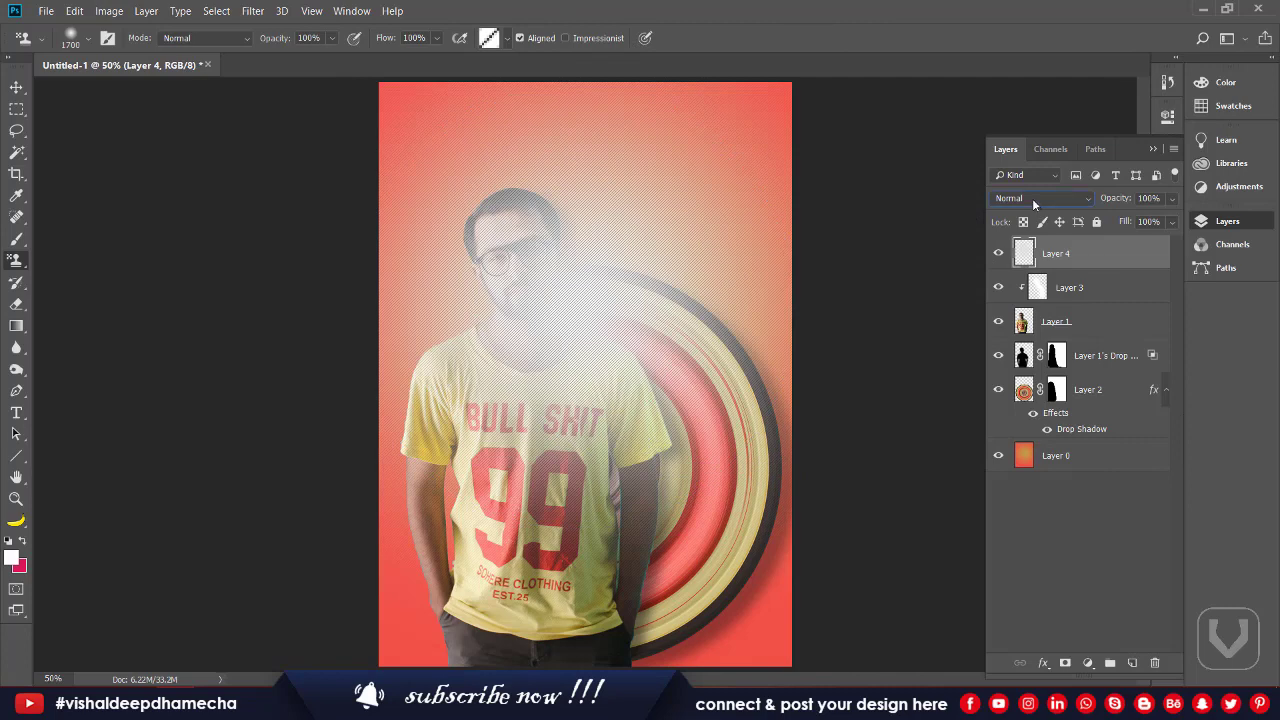
# Step: Set Layer 4 to Divide blend mode and move it directly above Layer 0
pyautogui.click(1032, 198)
pyautogui.click(1032, 198)
pyautogui.press('Down')
pyautogui.press('Down')
pyautogui.press('Down')
pyautogui.press('Down')
pyautogui.press('Down')
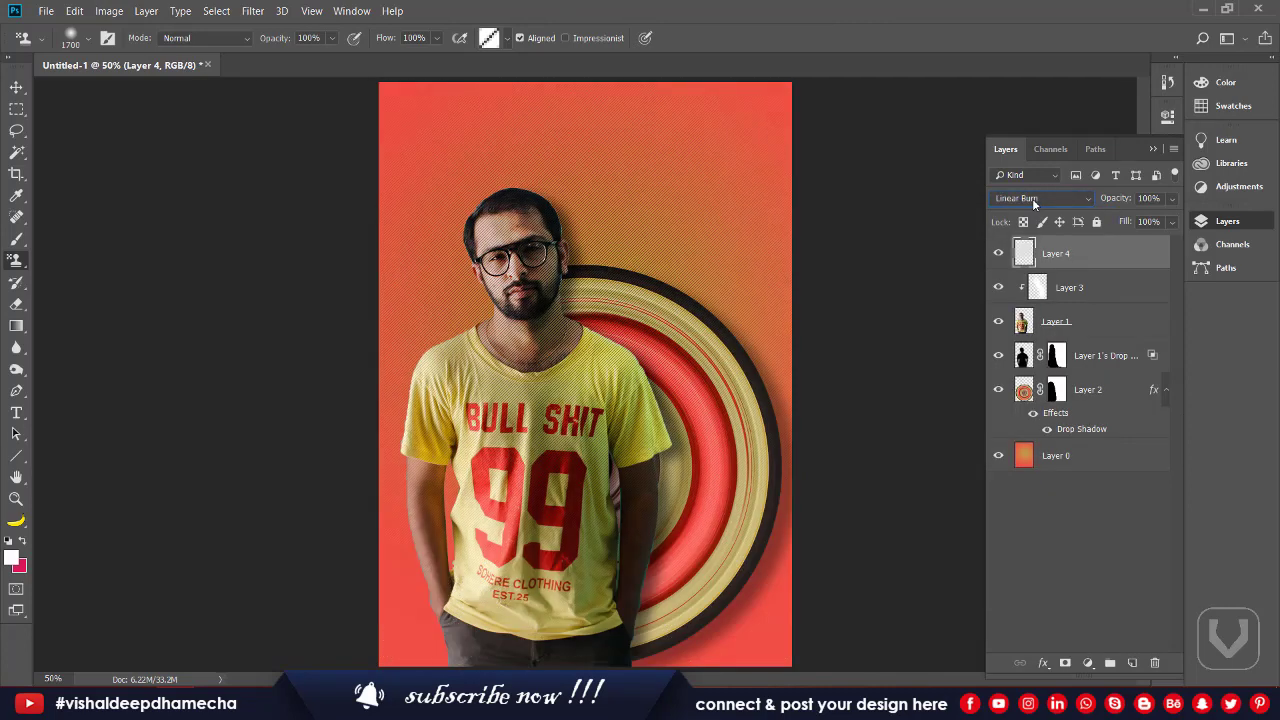
pyautogui.press('Down')
pyautogui.press('Down')
pyautogui.press('Down')
pyautogui.press('Down')
pyautogui.press('Down')
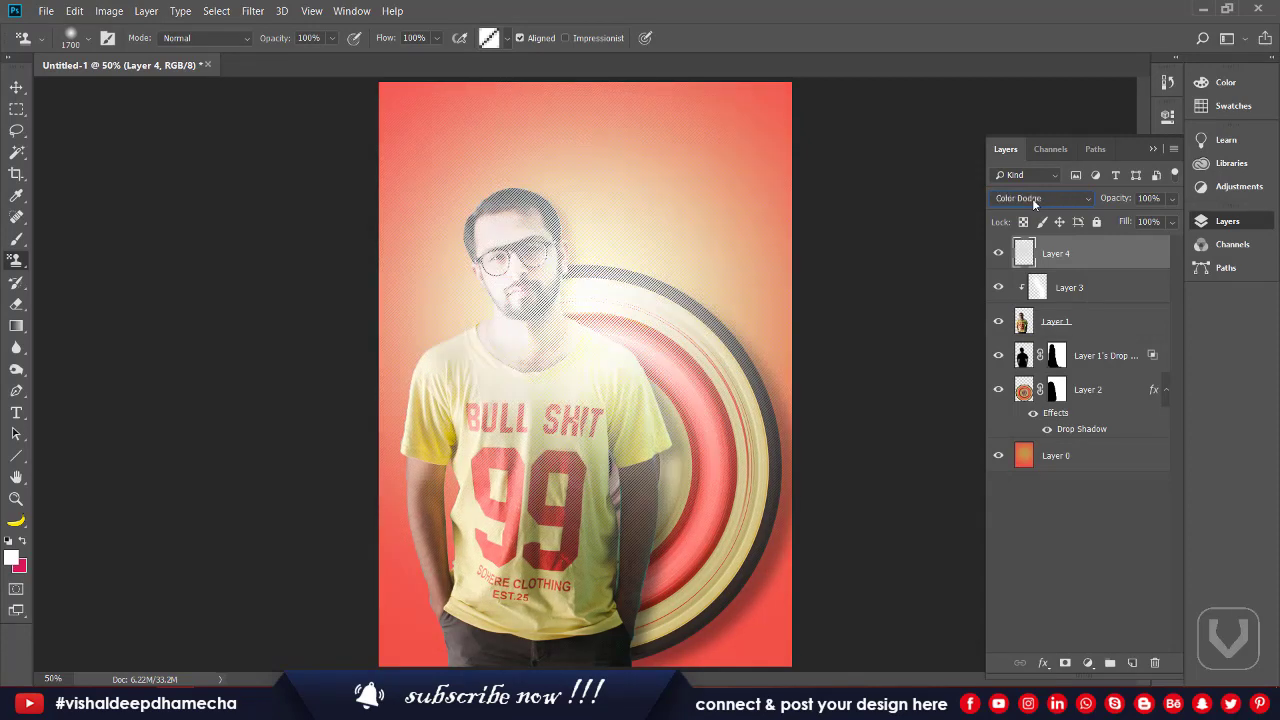
pyautogui.press('Down')
pyautogui.press('Down')
pyautogui.press('Down')
pyautogui.press('Down')
pyautogui.press('Down')
pyautogui.press('Down')
pyautogui.press('Down')
pyautogui.press('Down')
pyautogui.press('Down')
pyautogui.press('Down')
pyautogui.press('Down')
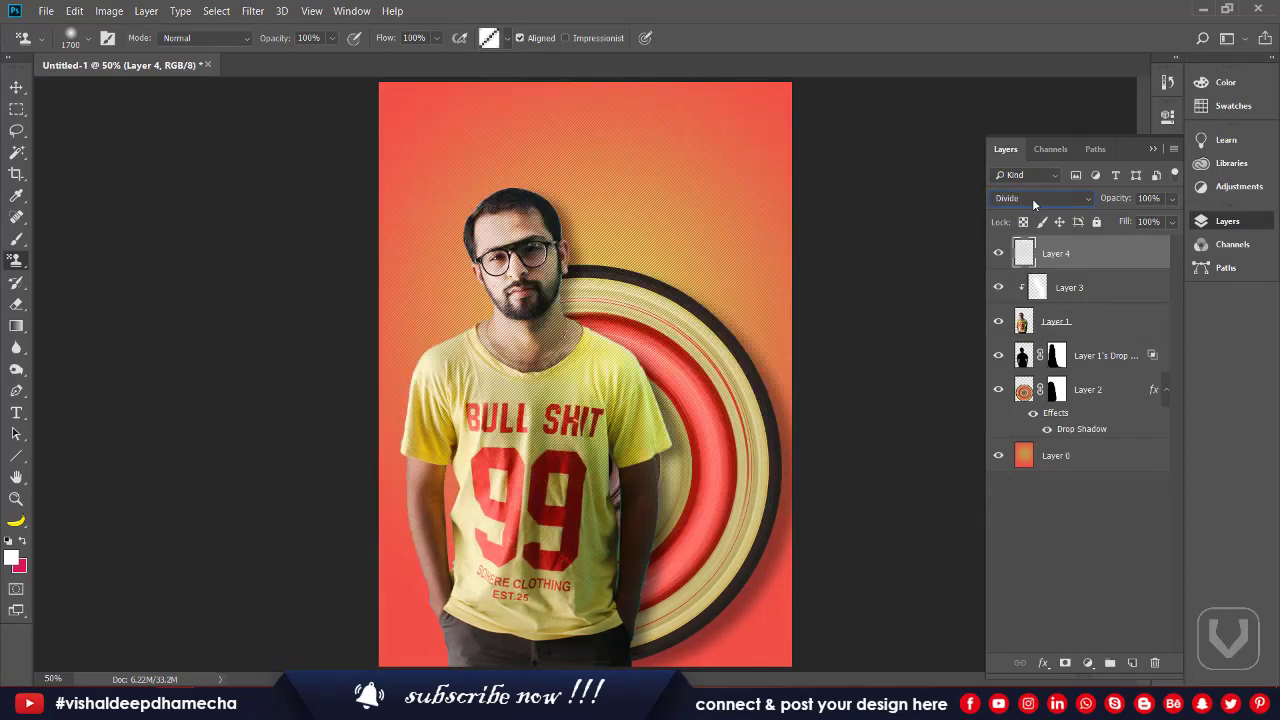
pyautogui.moveTo(1102, 355); pyautogui.dragTo(1124, 424)
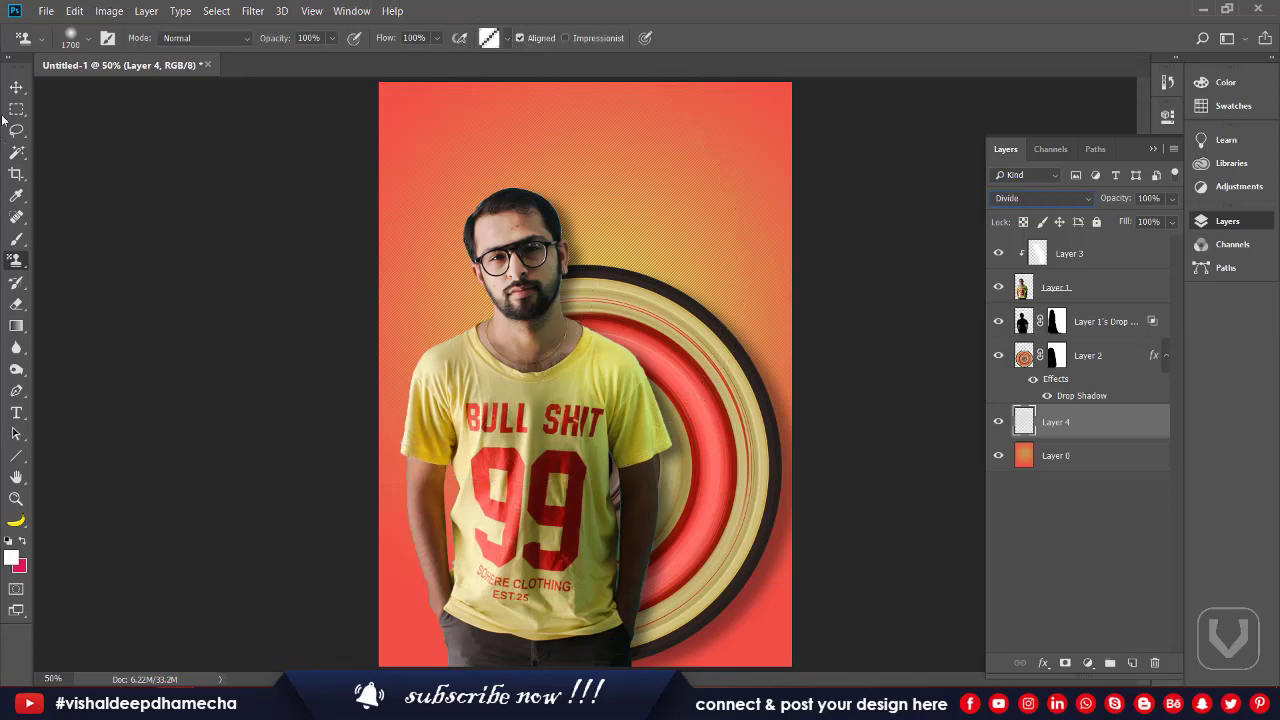
pyautogui.click(16, 87)
pyautogui.click(65, 88)
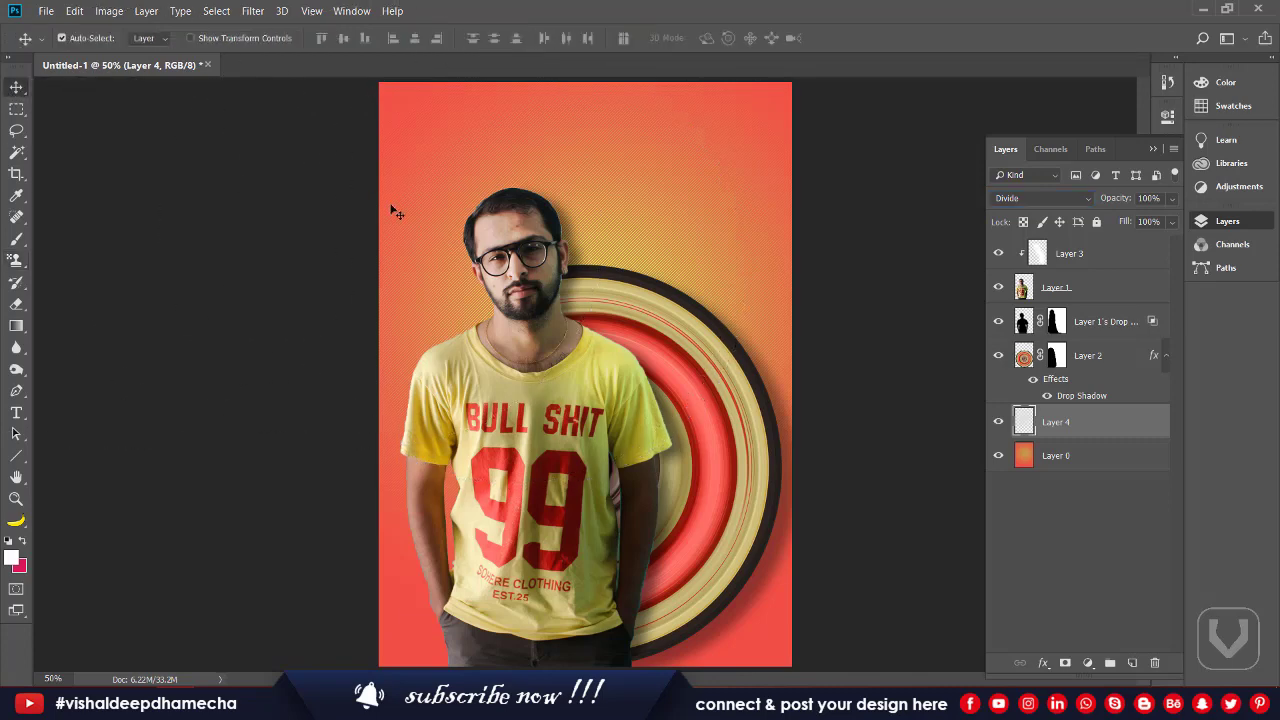
pyautogui.press('t')
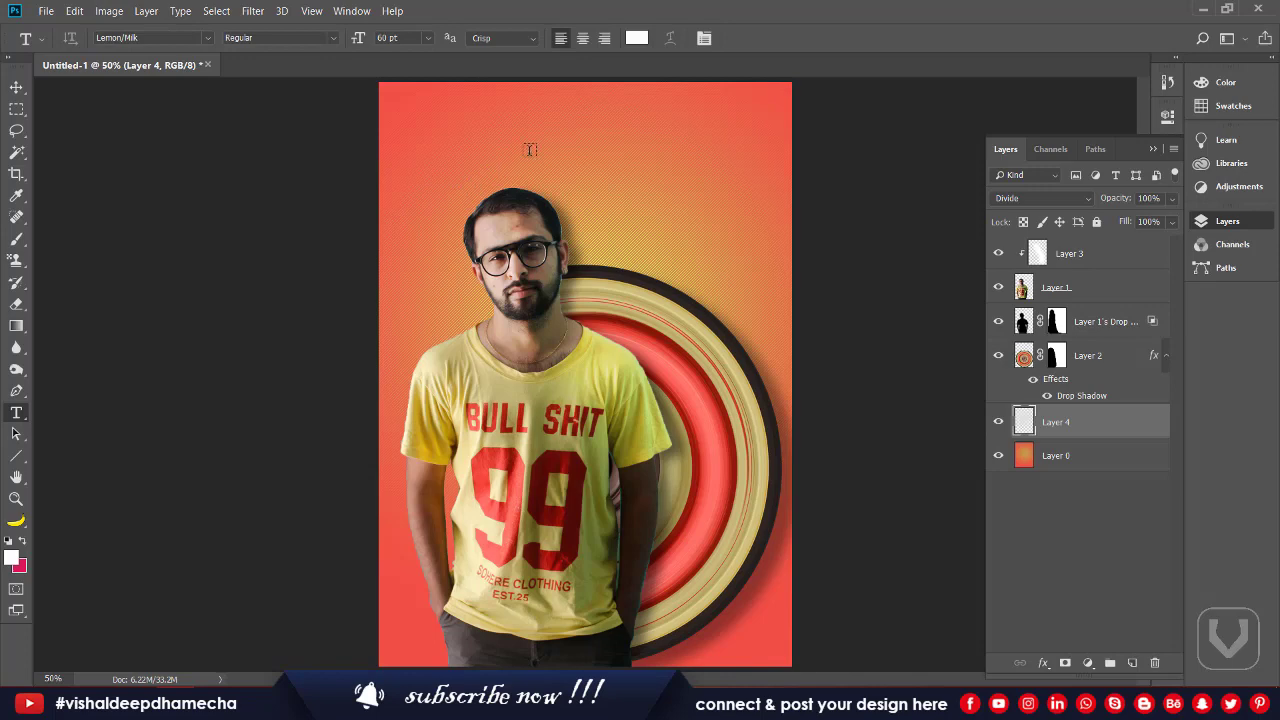
pyautogui.click(530, 150)
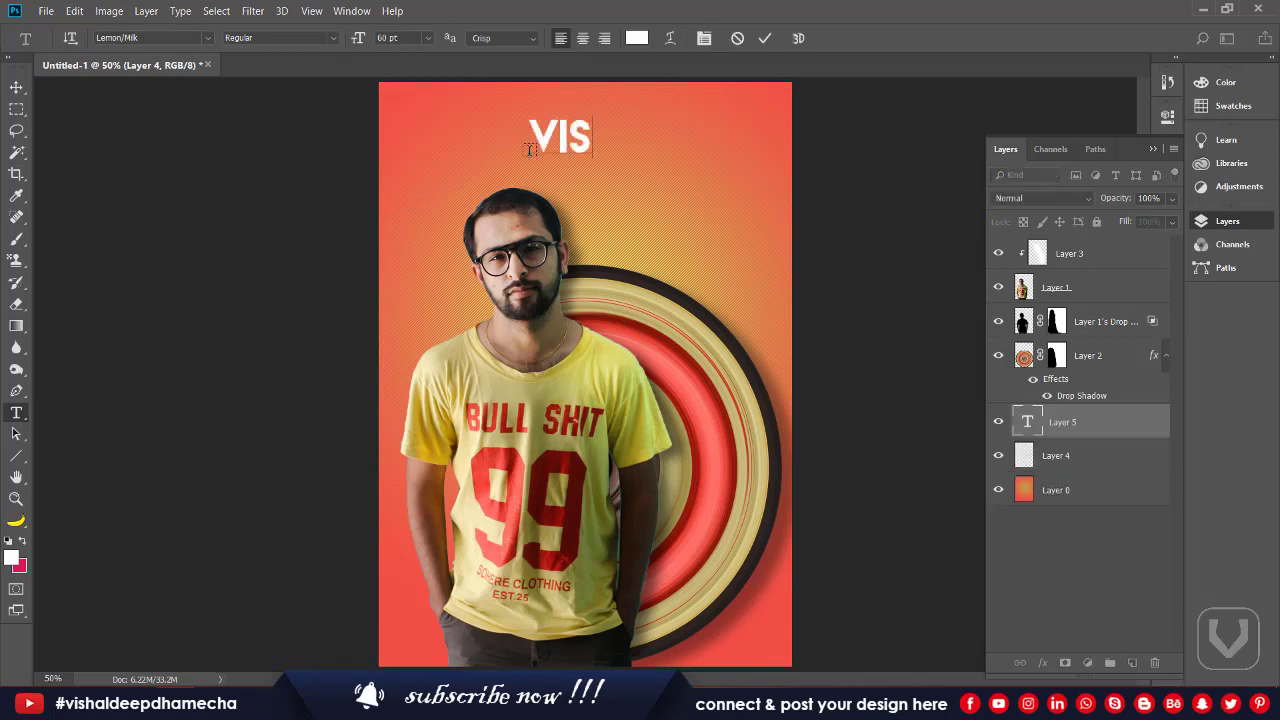
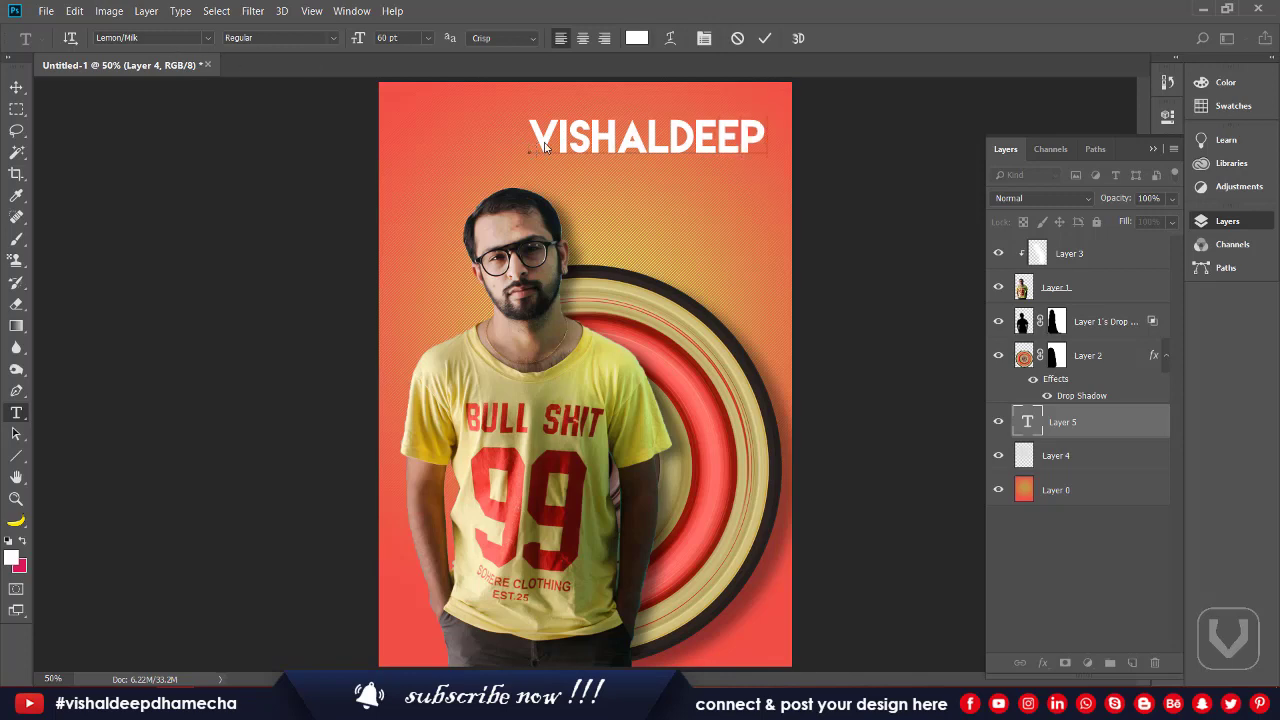
pyautogui.click(671, 146)
pyautogui.press('Return')
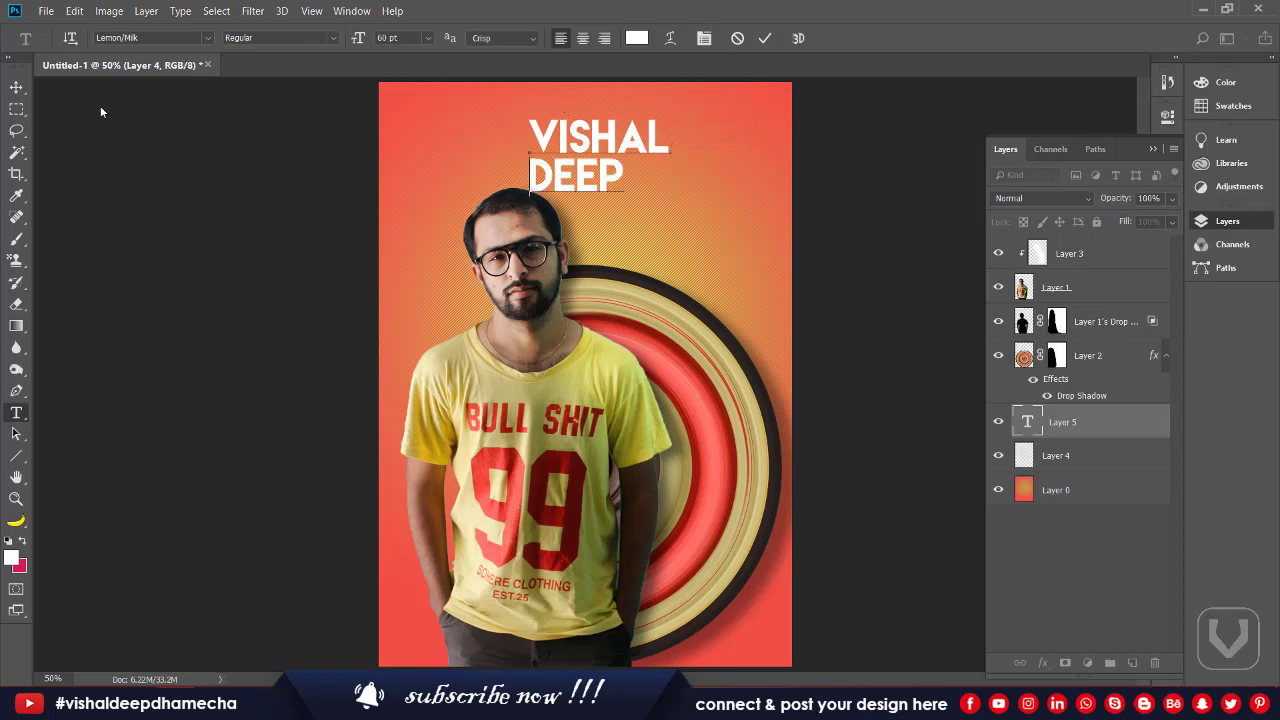
pyautogui.click(16, 87)
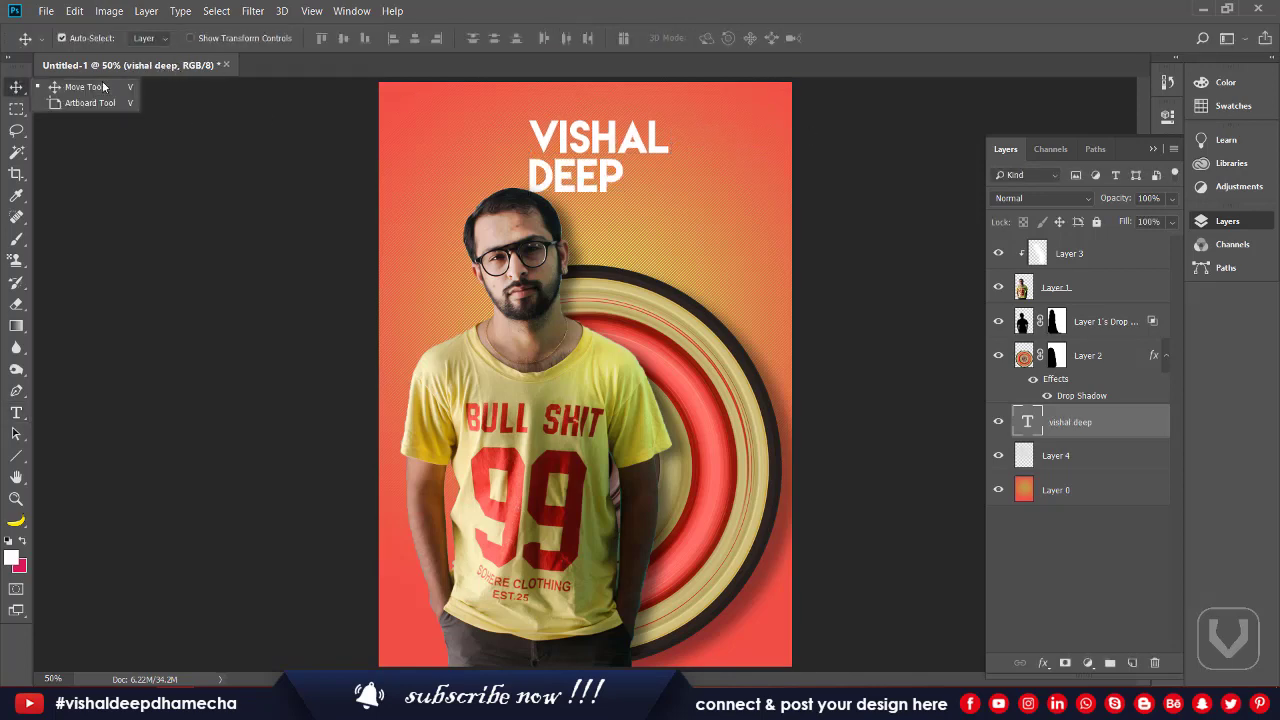
pyautogui.click(544, 126)
pyautogui.press('t')
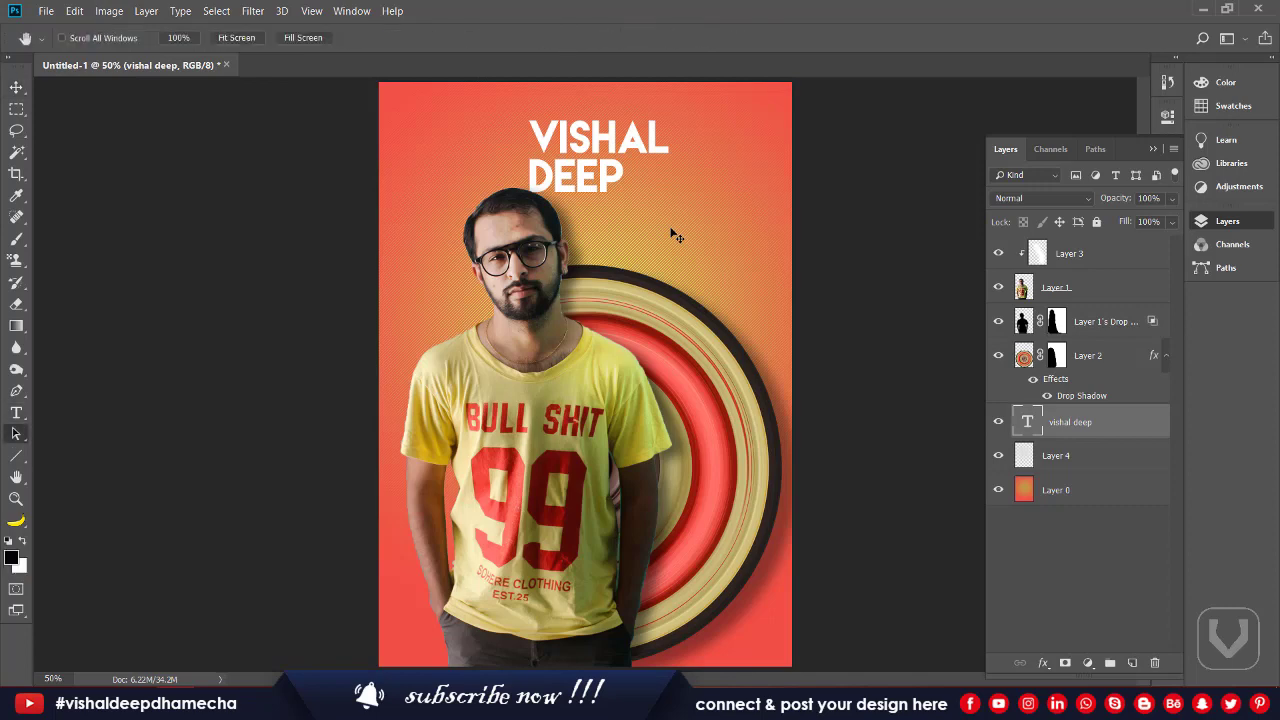
pyautogui.hotkey('ctrl', 'Return')
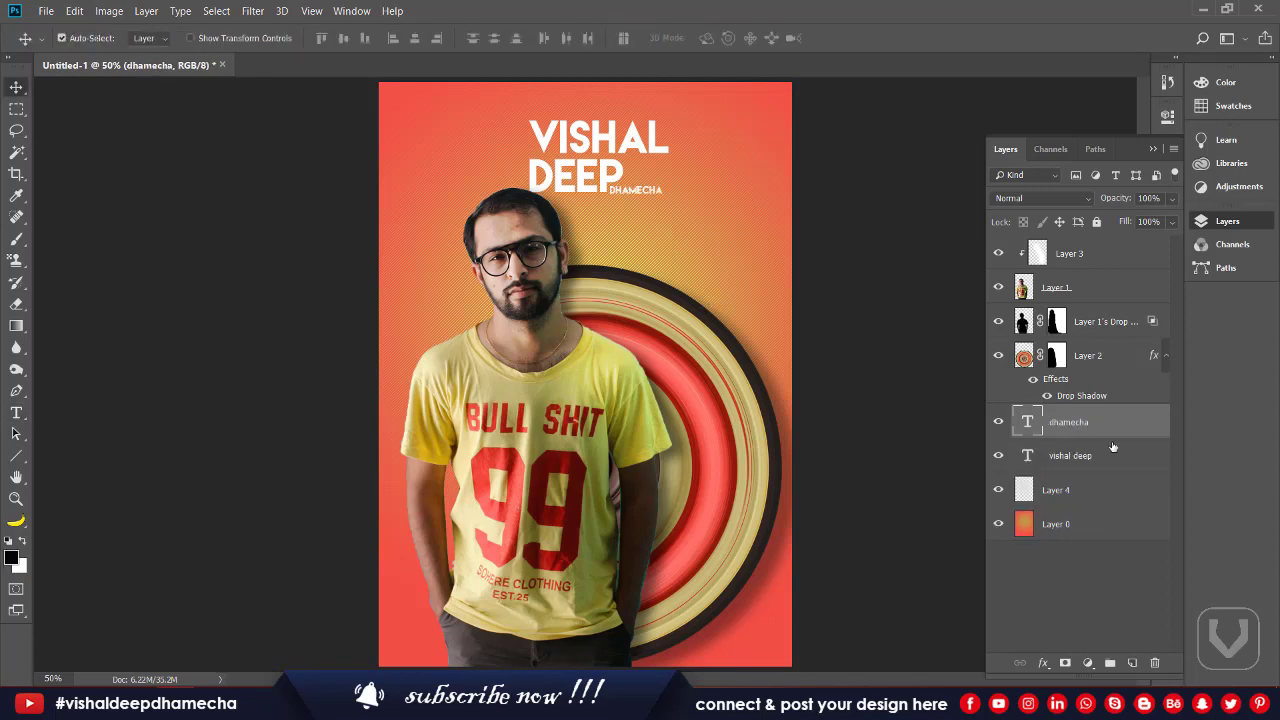
pyautogui.keyDown('shift'); pyautogui.click(1120, 458); pyautogui.keyUp('shift')
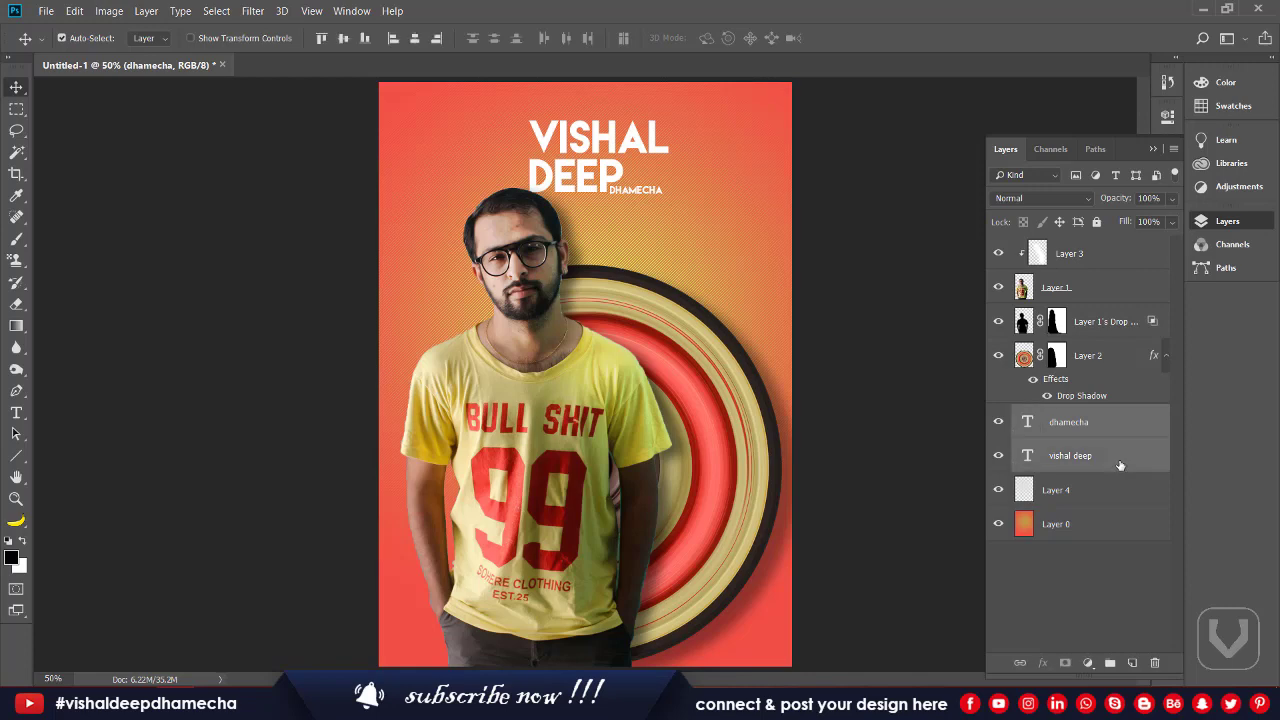
pyautogui.hotkey('ctrl', 'e')
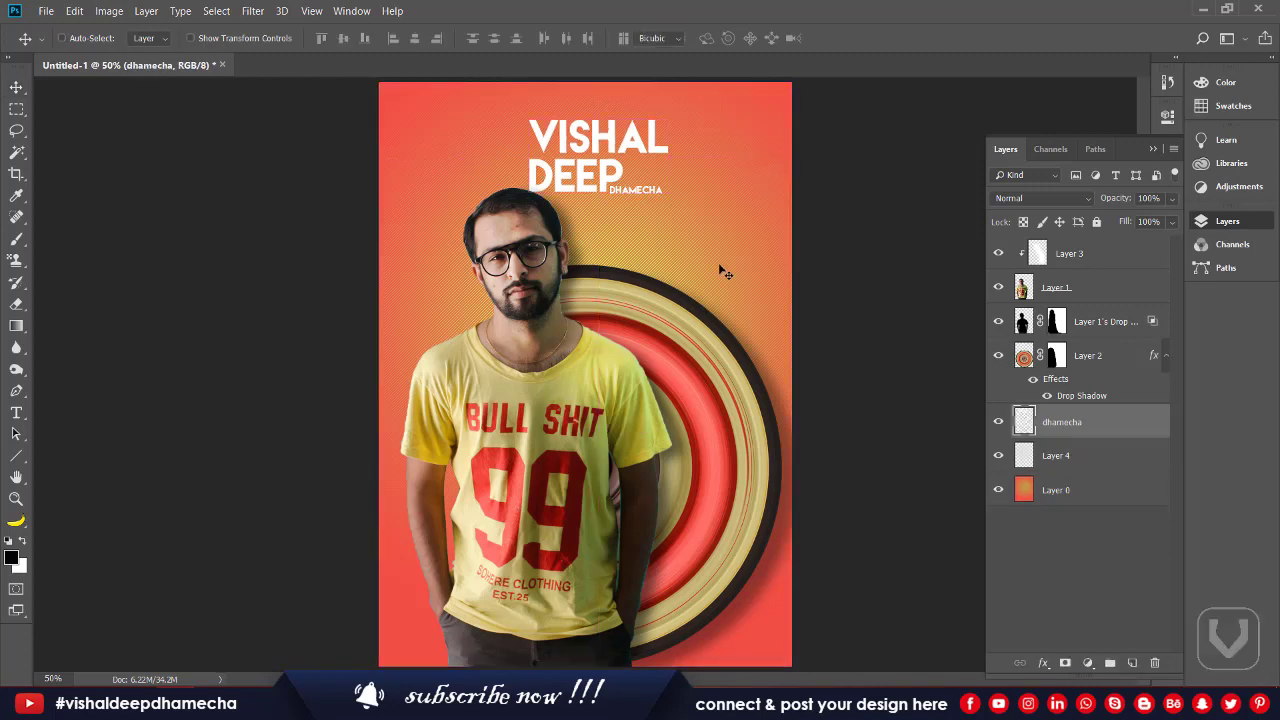
# Step: Scale the merged title to about 151% and move it right near the poster's top edge
pyautogui.hotkey('ctrl', 't')
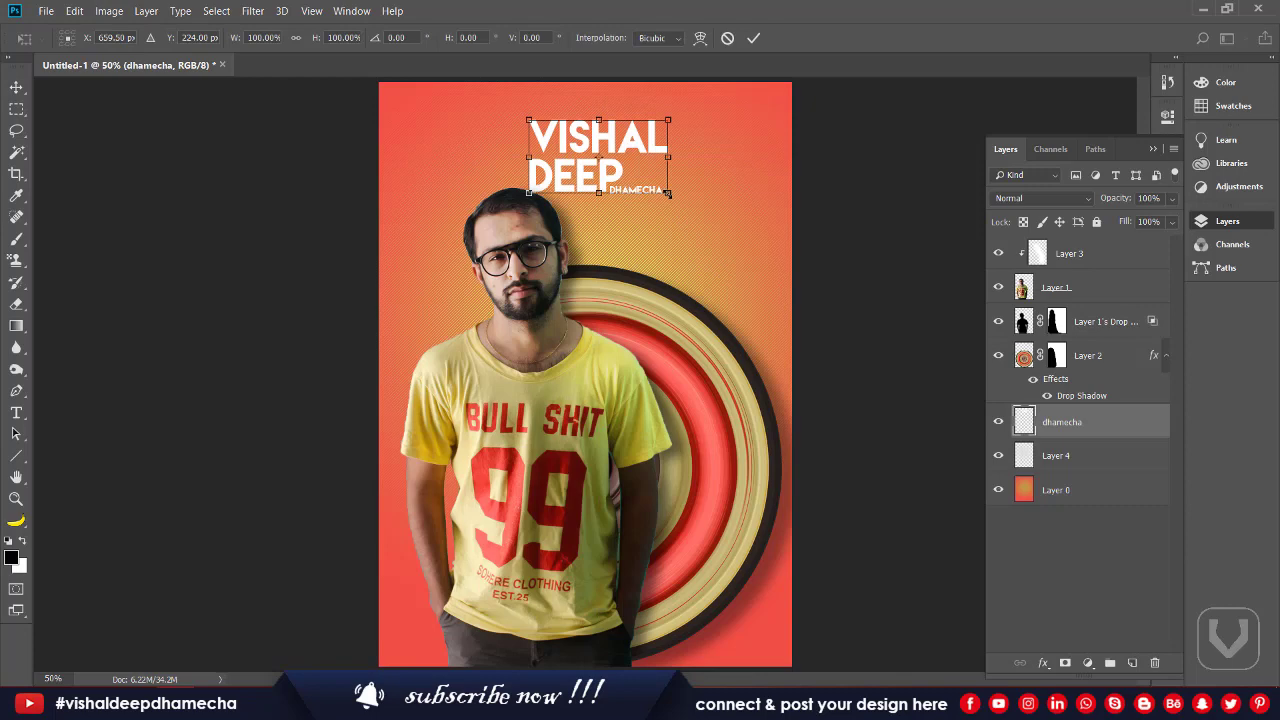
pyautogui.moveTo(669, 194); pyautogui.dragTo(745, 240)
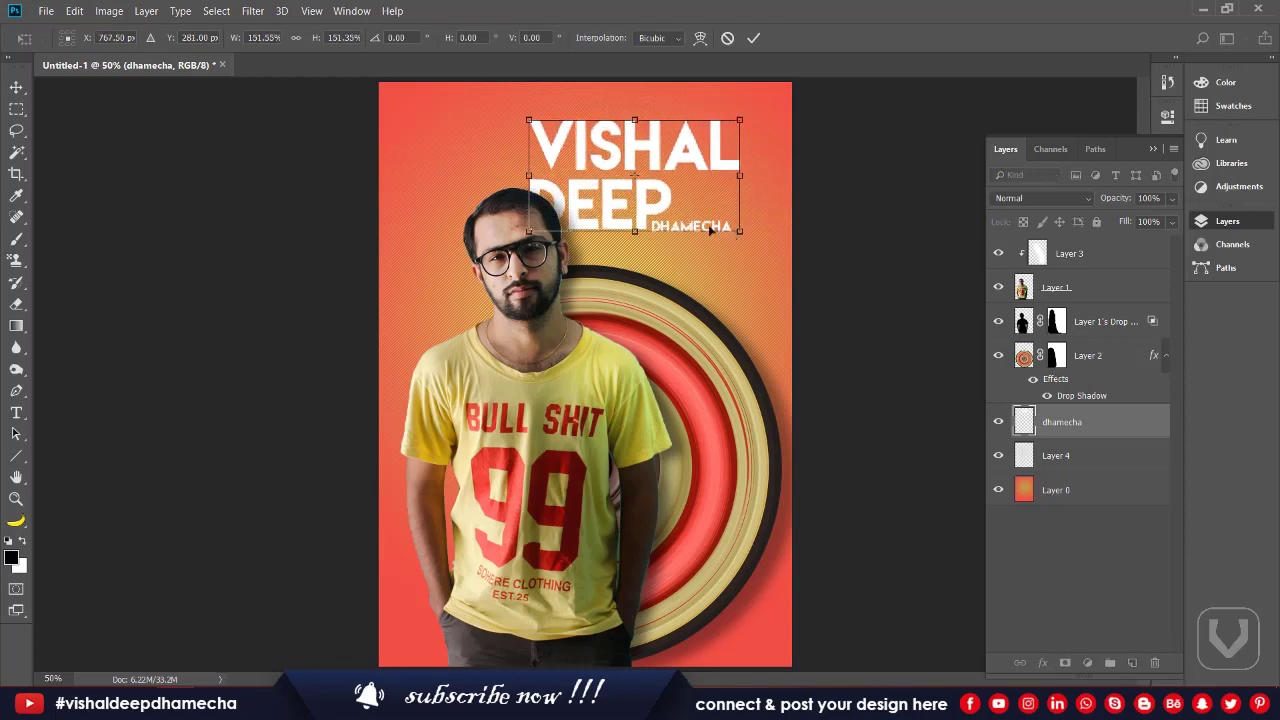
pyautogui.moveTo(680, 194); pyautogui.dragTo(703, 199)
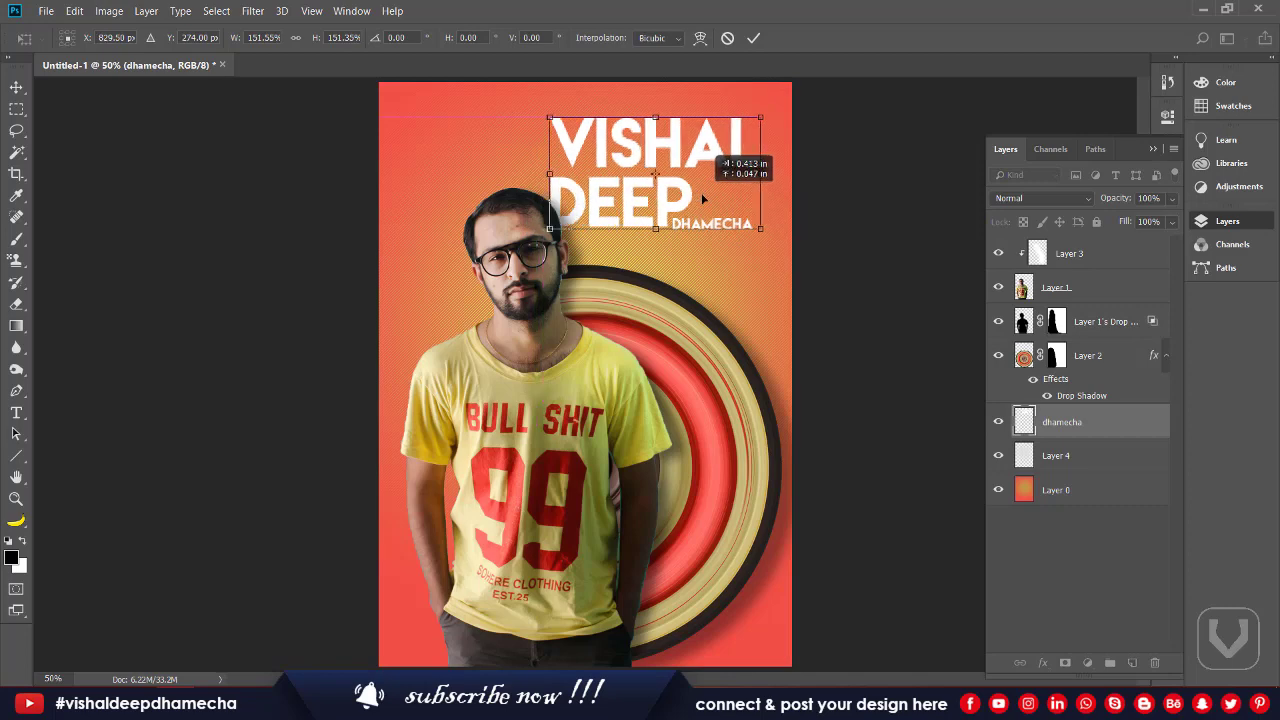
pyautogui.press('Return')
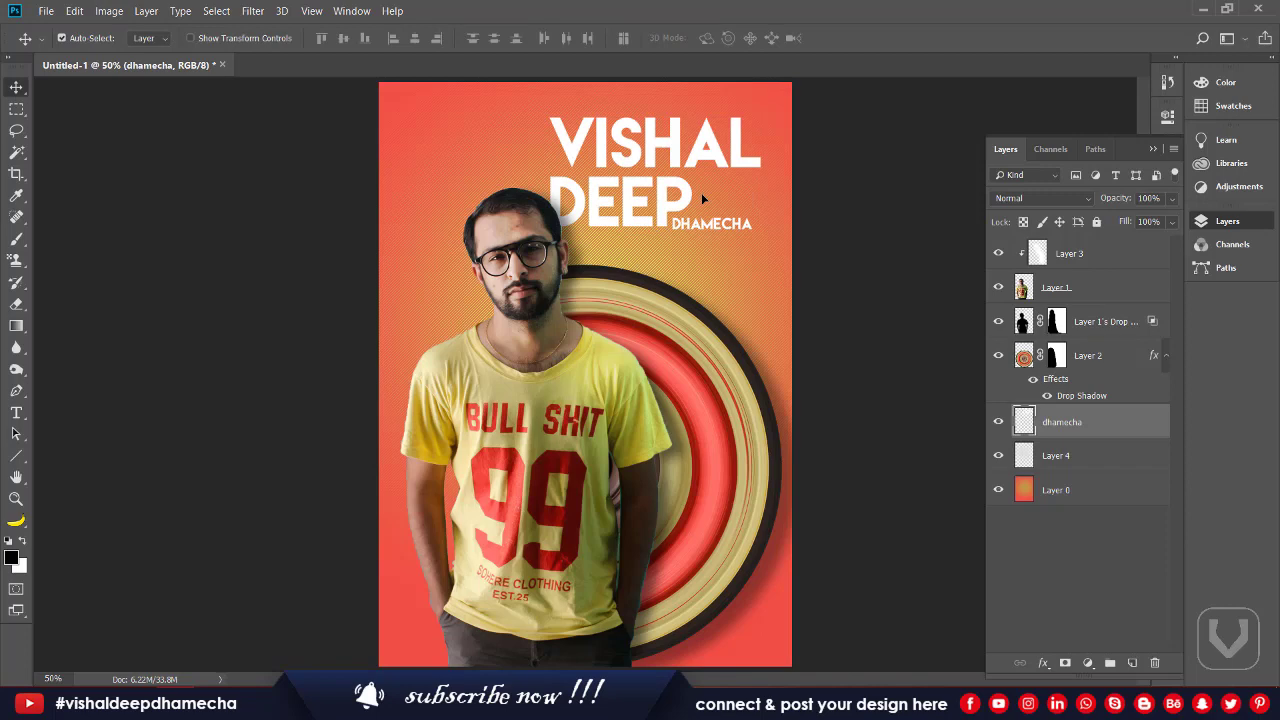
pyautogui.press('p')
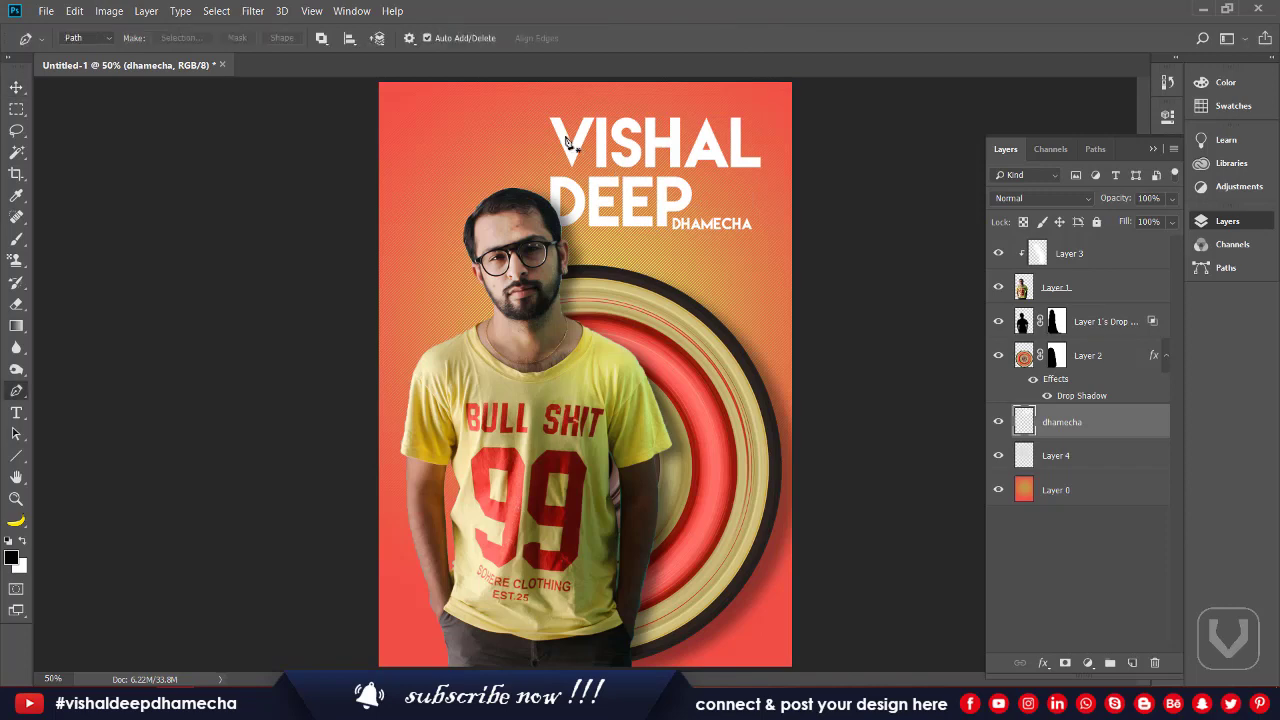
# Step: Cut a sliver of the title letters onto its own layer and nudge it up and left
pyautogui.hotkey('ctrl', '+')
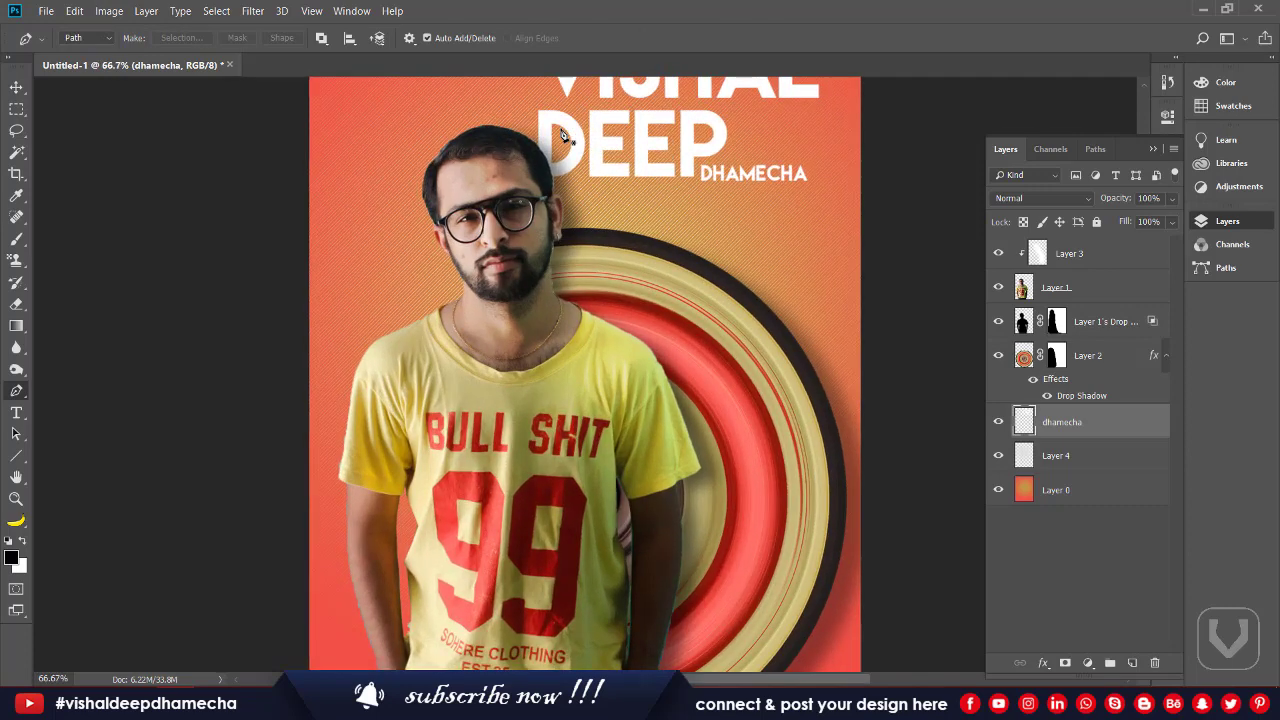
pyautogui.hotkey('ctrl', '-')
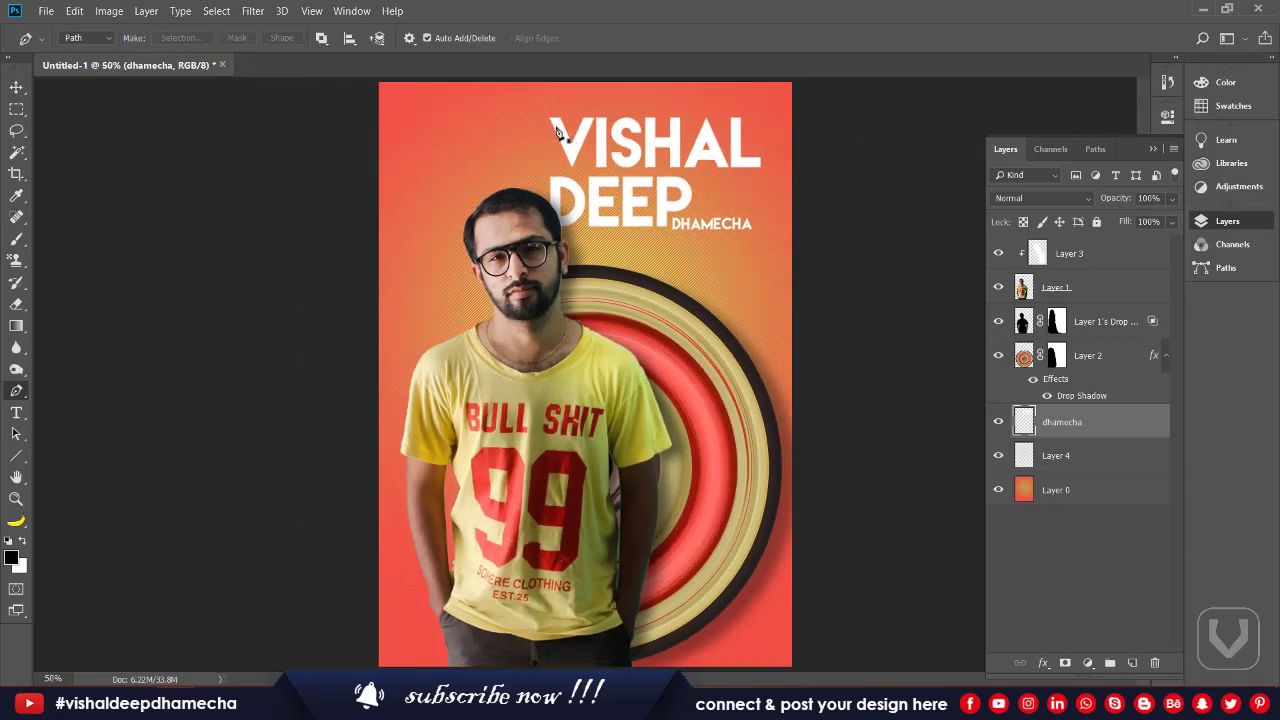
pyautogui.click(554, 121)
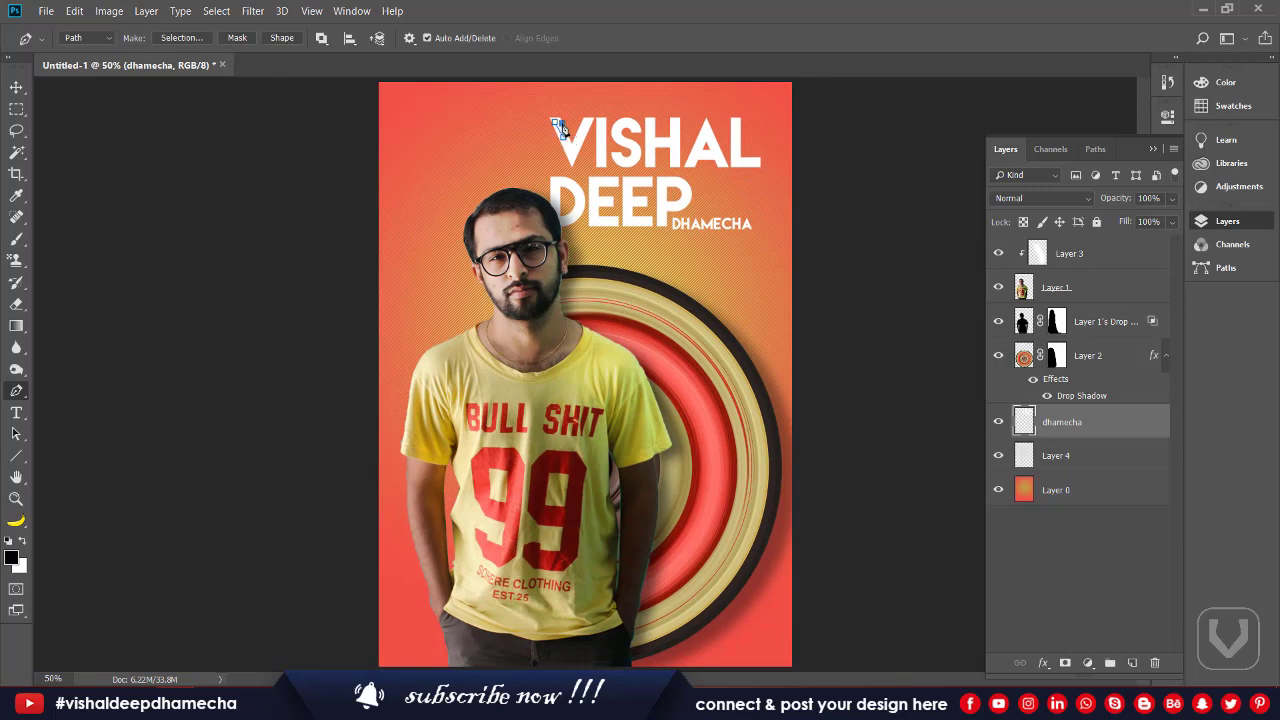
pyautogui.click(555, 122)
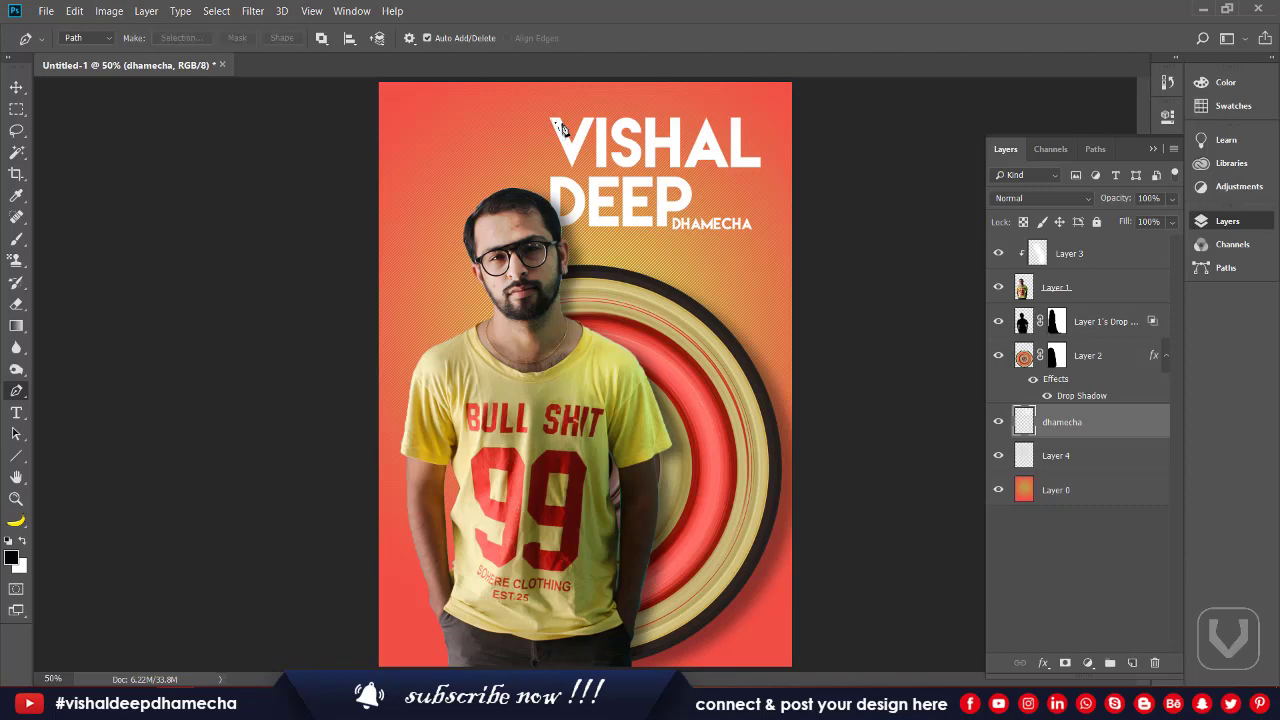
pyautogui.hotkey('ctrl', 'shift', 'j')
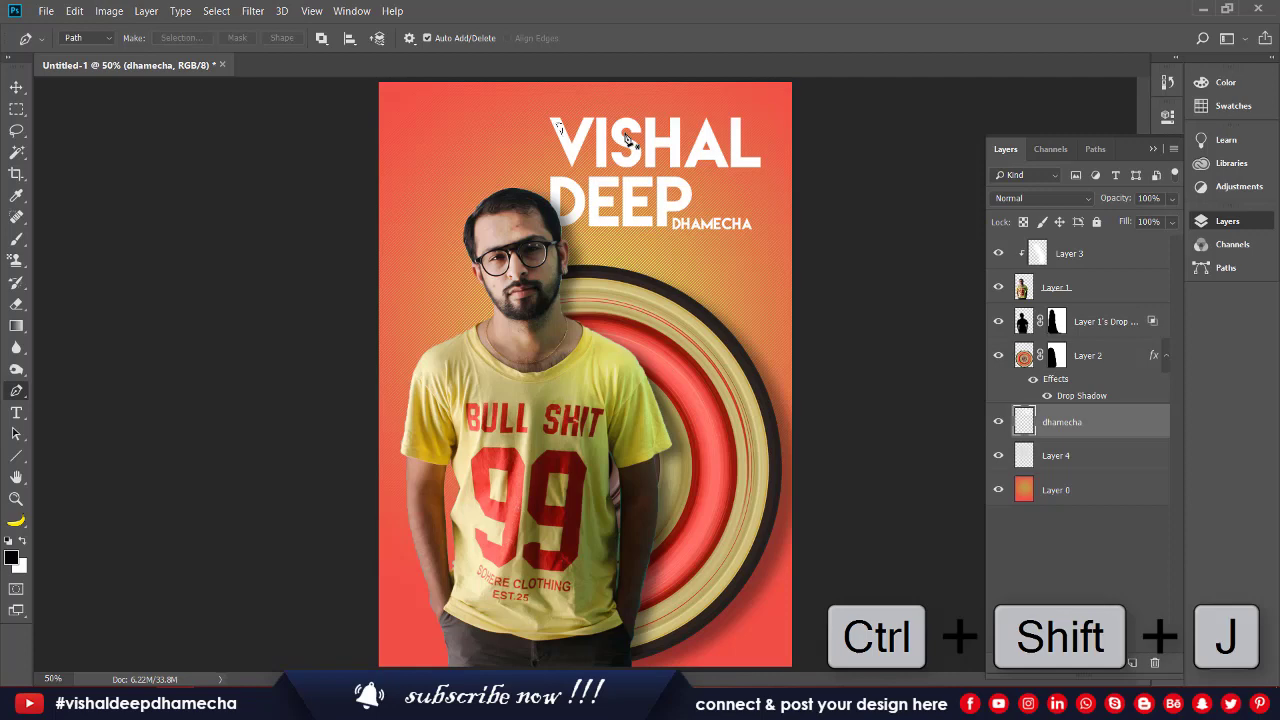
pyautogui.press('v')
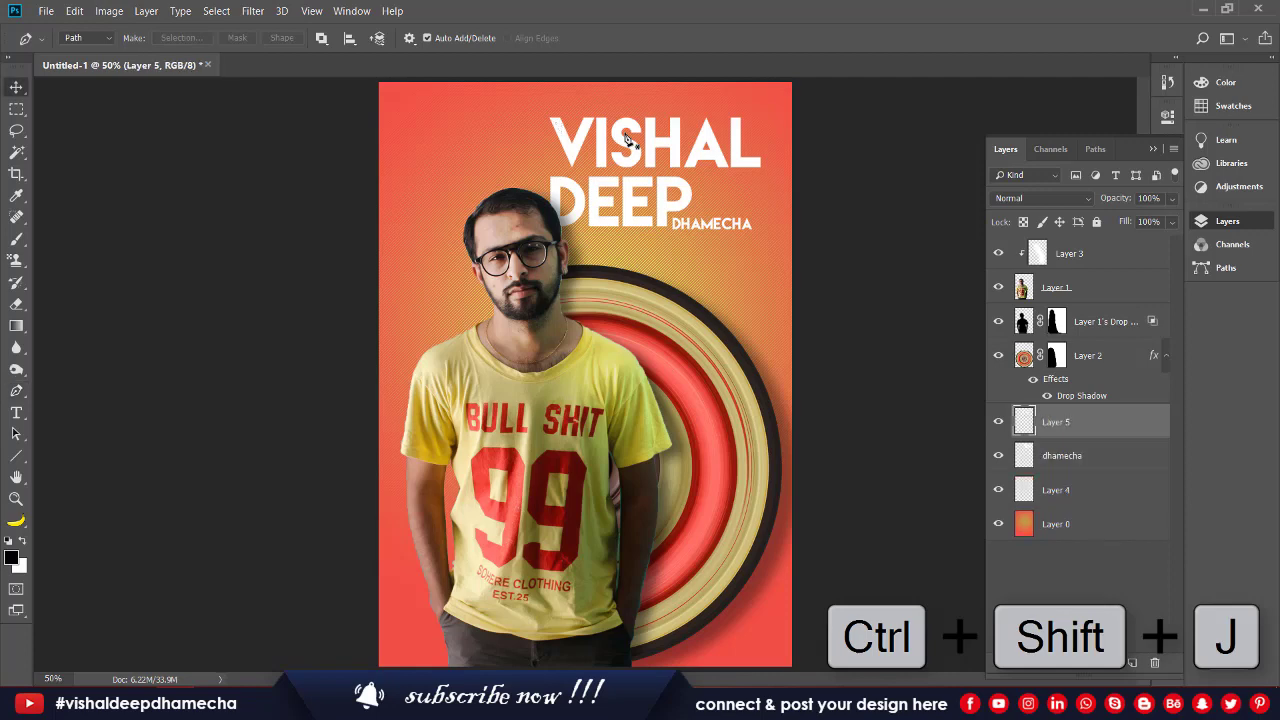
pyautogui.press('v')
pyautogui.hotkey('shift', 'Up')
pyautogui.hotkey('shift', 'Up')
pyautogui.hotkey('shift', 'Up')
pyautogui.hotkey('shift', 'Left')
pyautogui.hotkey('shift', 'Left')
pyautogui.hotkey('shift', 'Left')
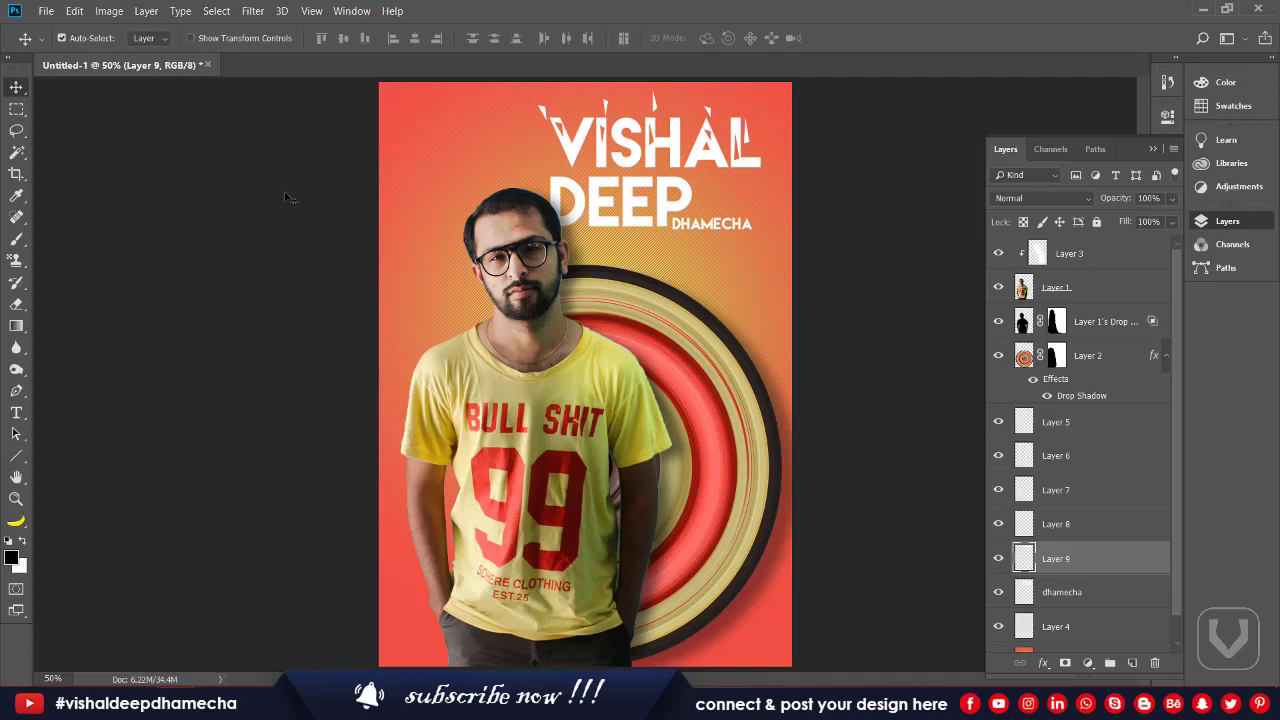
# Step: Merge the layers from dhamecha up through Layer 5 into a single Layer 5
pyautogui.click(1052, 424)
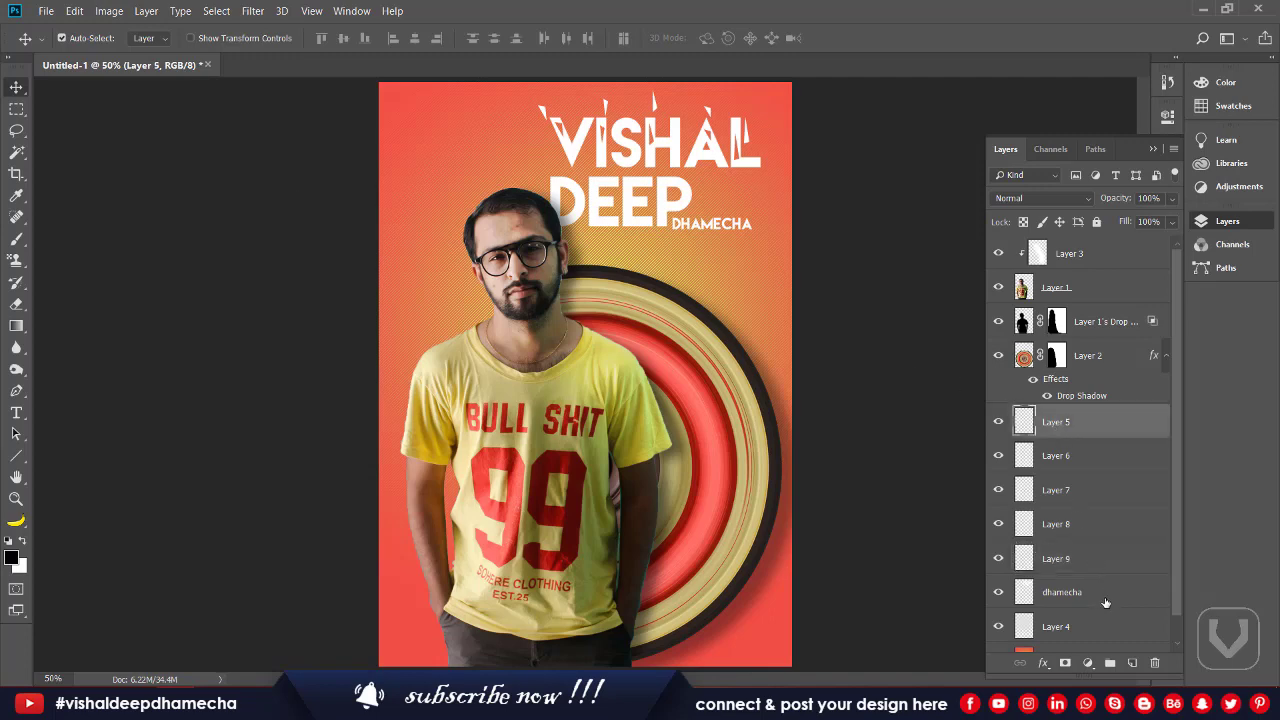
pyautogui.keyDown('shift'); pyautogui.click(1113, 632); pyautogui.keyUp('shift')
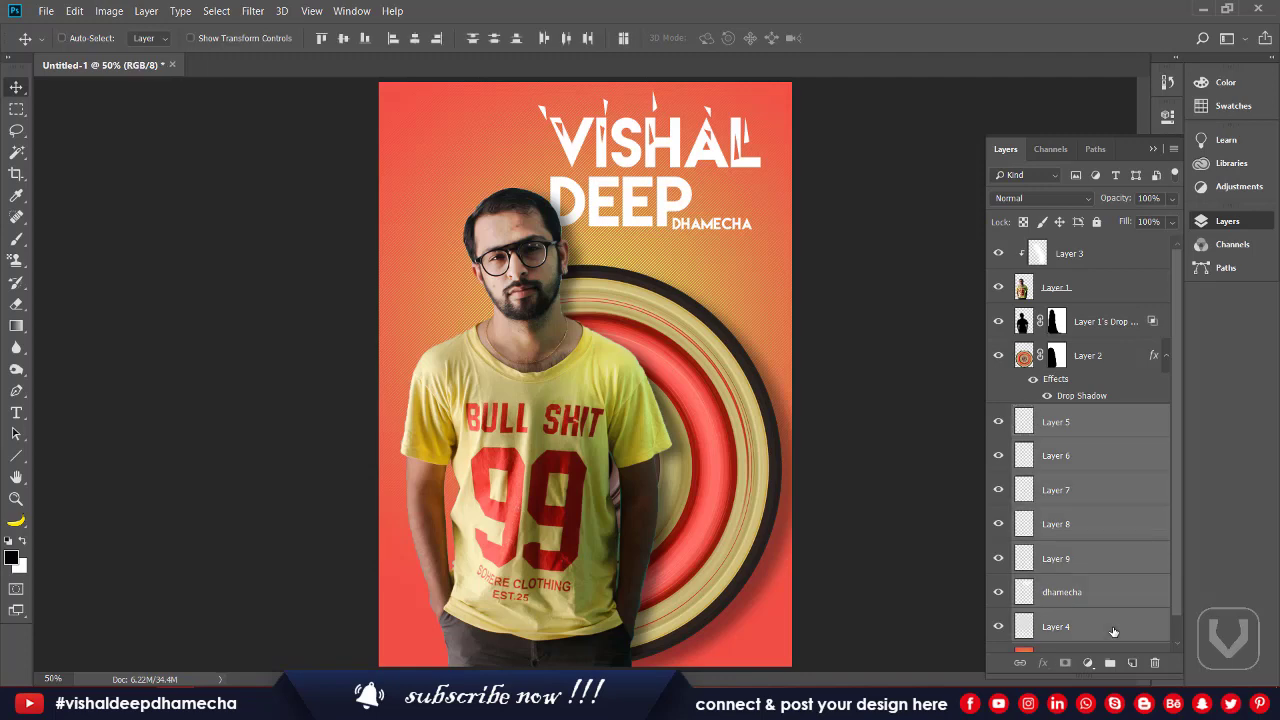
pyautogui.hotkey('ctrl', 'e')
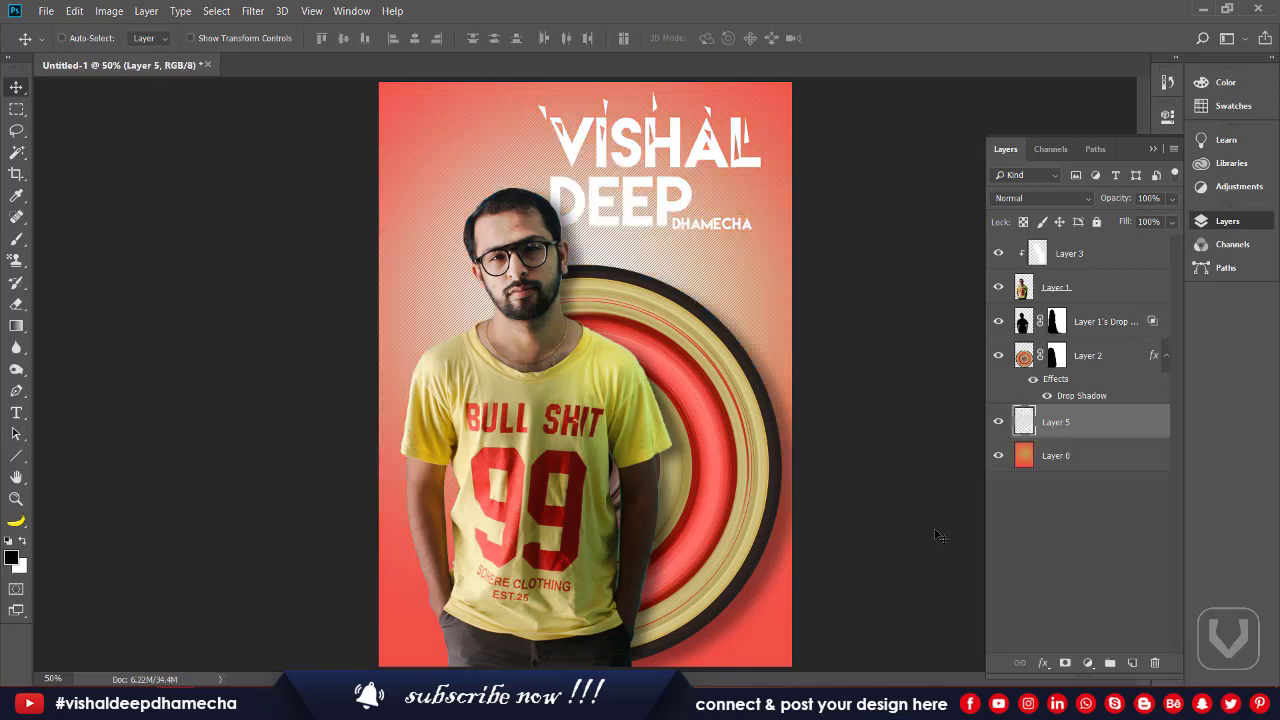
pyautogui.hotkey('ctrl', 'z')
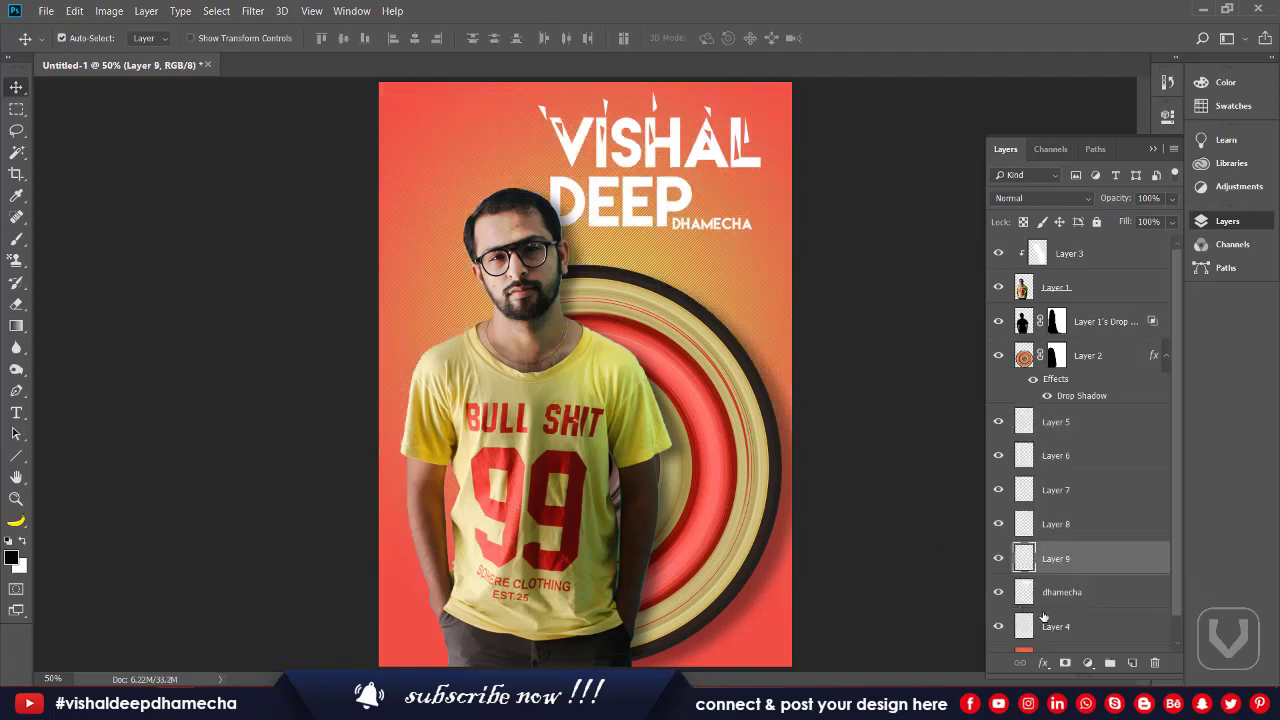
pyautogui.click(997, 626)
pyautogui.click(997, 626)
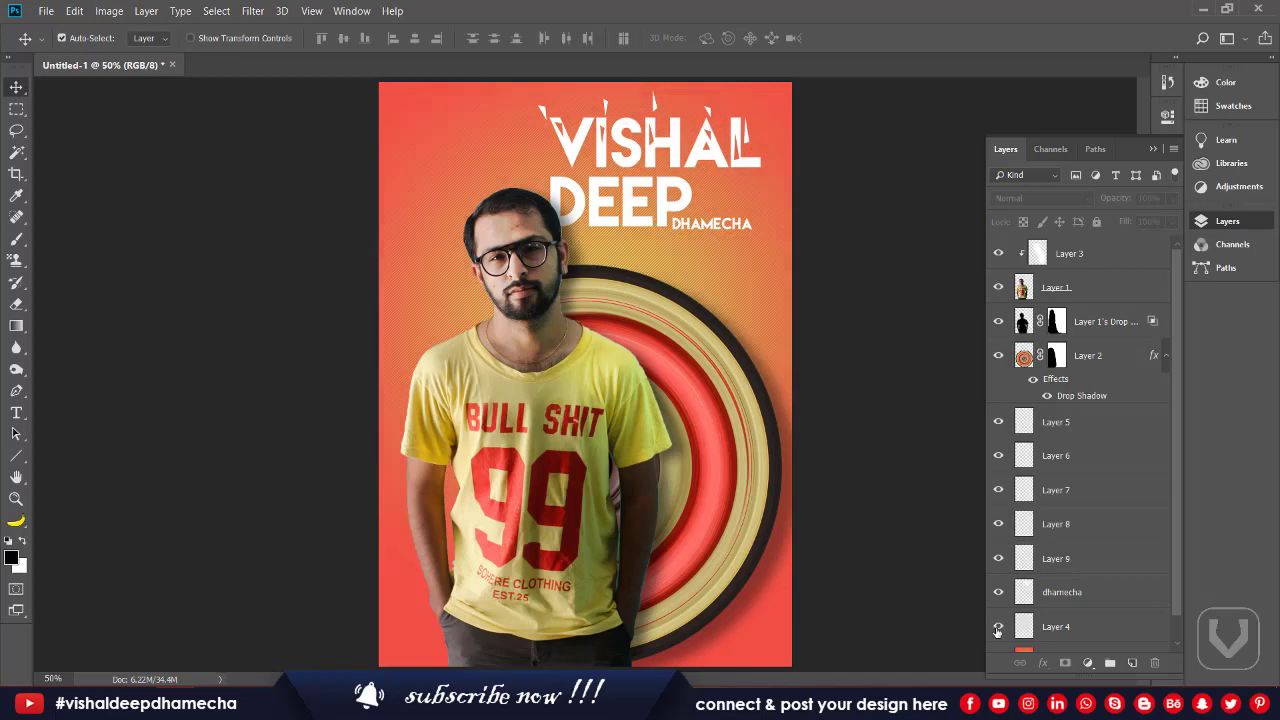
pyautogui.click(997, 626)
pyautogui.click(997, 628)
pyautogui.click(1058, 604)
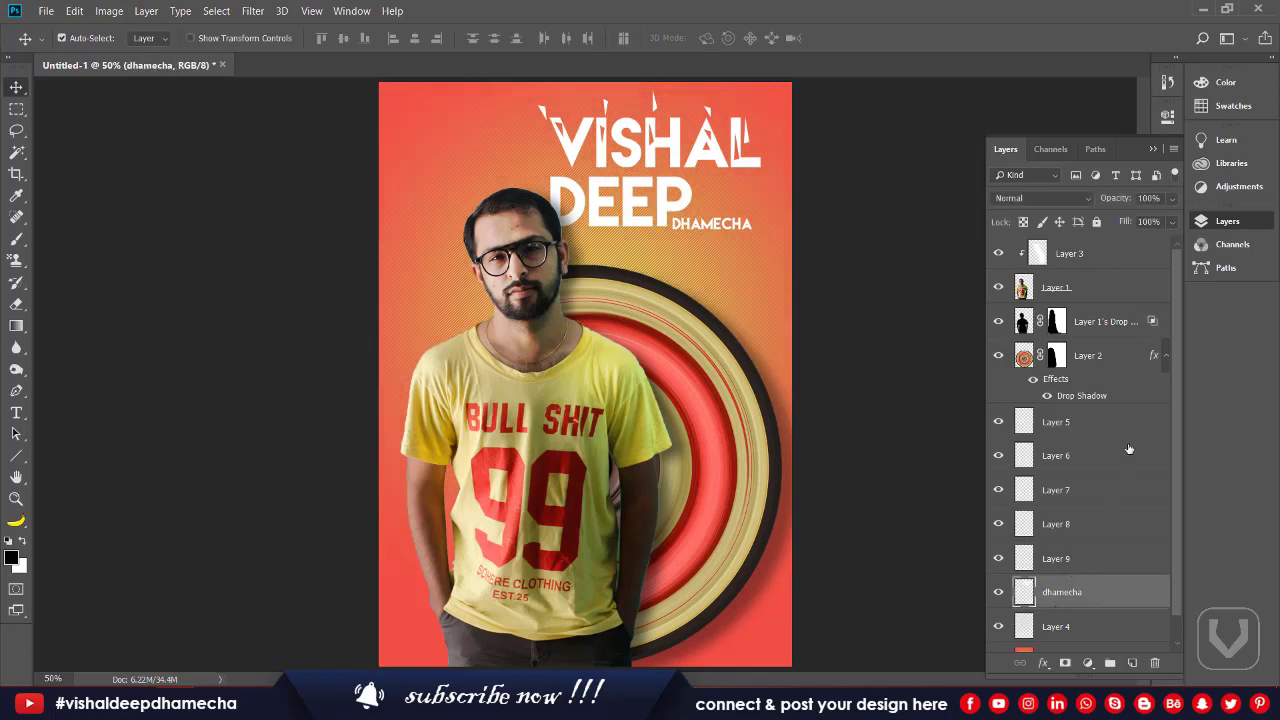
pyautogui.keyDown('shift'); pyautogui.click(1116, 430); pyautogui.keyUp('shift')
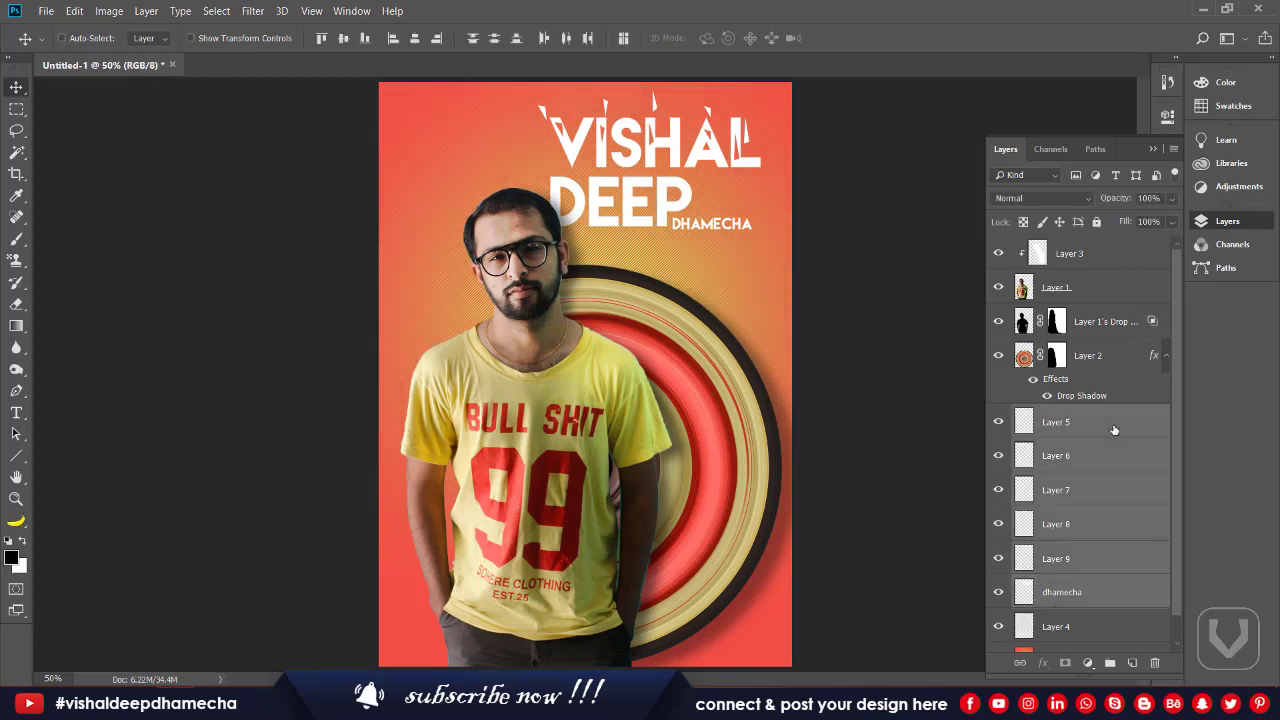
pyautogui.hotkey('ctrl', 'e')
pyautogui.hotkey('ctrl', 't')
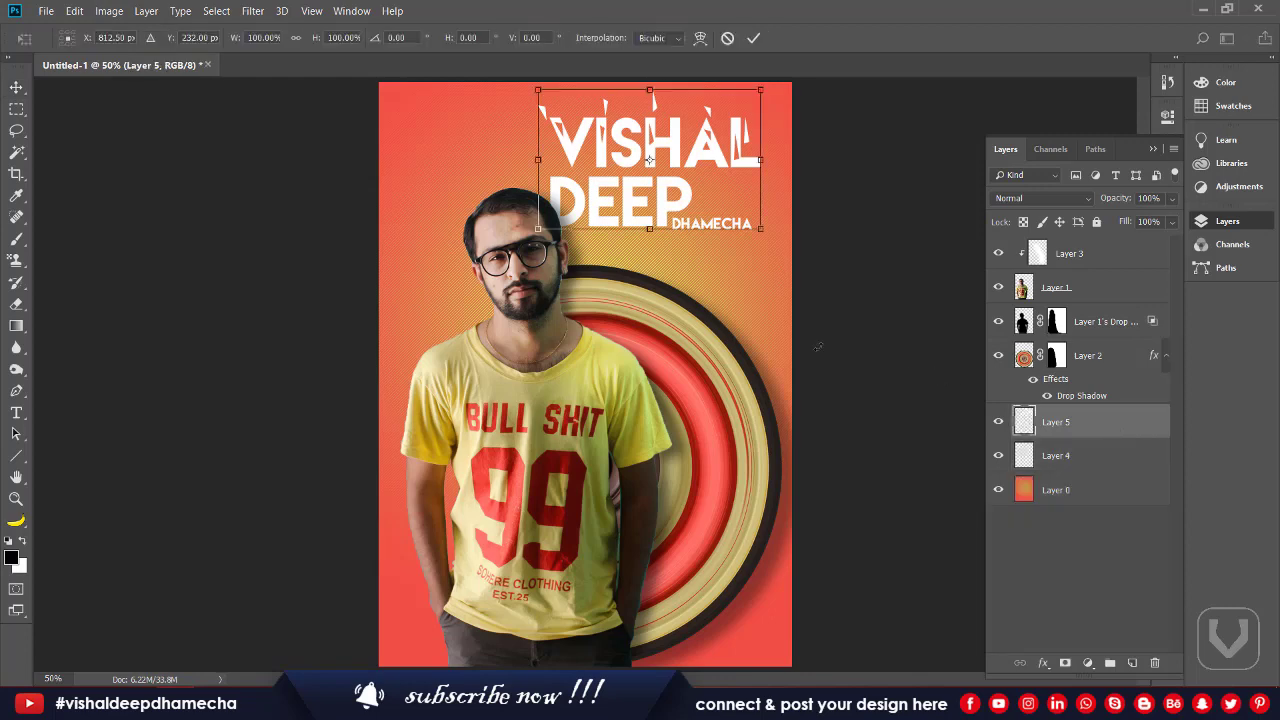
# Step: Rotate the title to -11.8°, shift it down-left, and scale it to 88.3%
pyautogui.moveTo(820, 347); pyautogui.dragTo(884, 323)
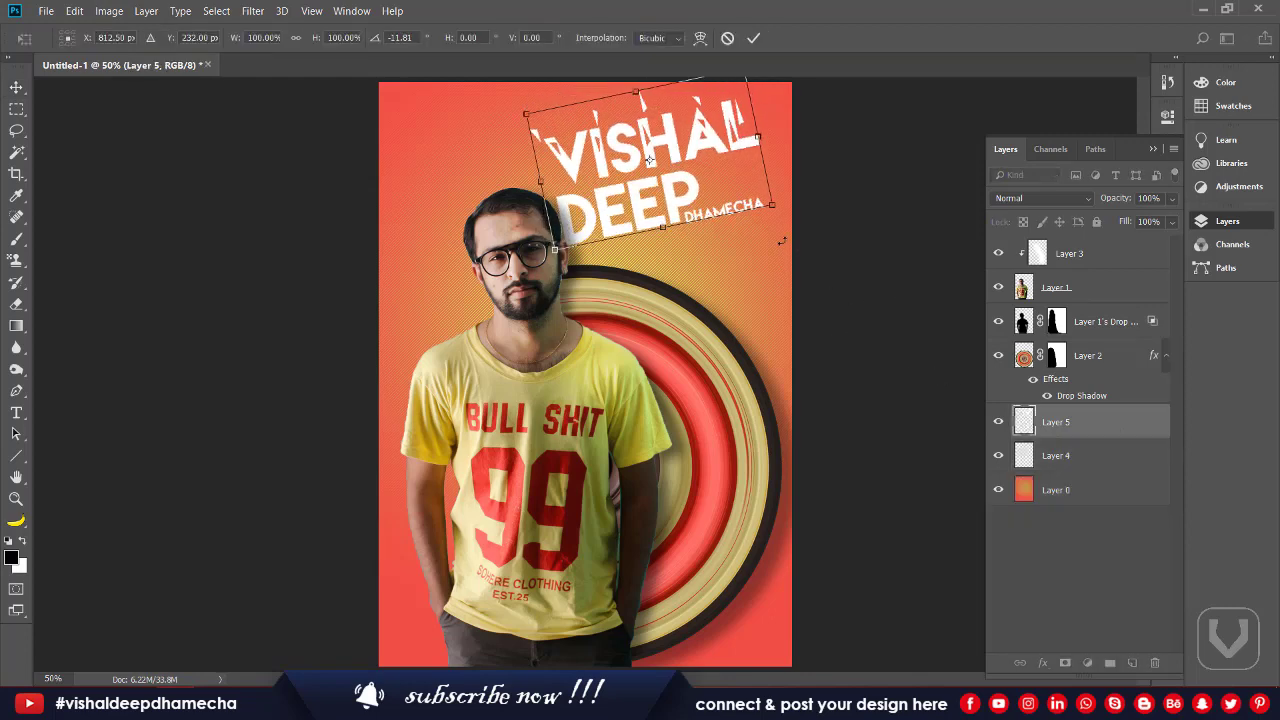
pyautogui.moveTo(741, 207)
pyautogui.mouseDown()
pyautogui.moveTo(730, 200)
pyautogui.moveTo(729, 223)
pyautogui.mouseUp()
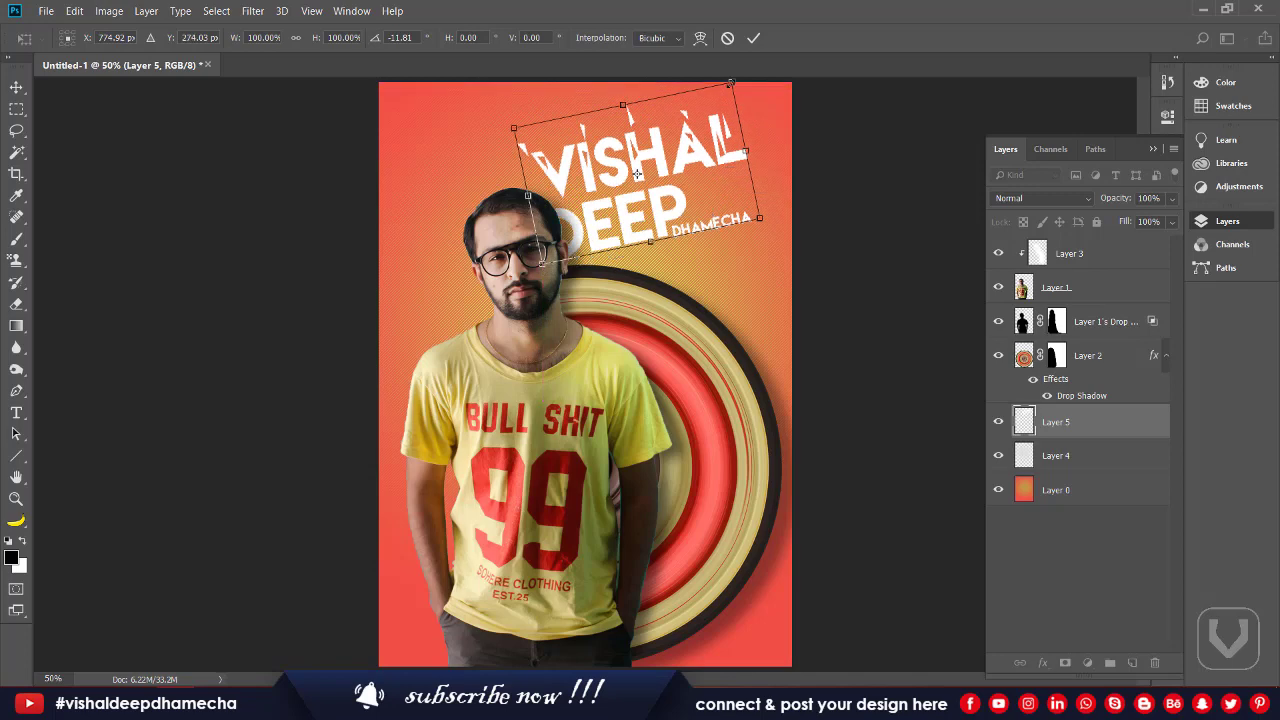
pyautogui.moveTo(731, 84); pyautogui.dragTo(724, 98)
pyautogui.press('Return')
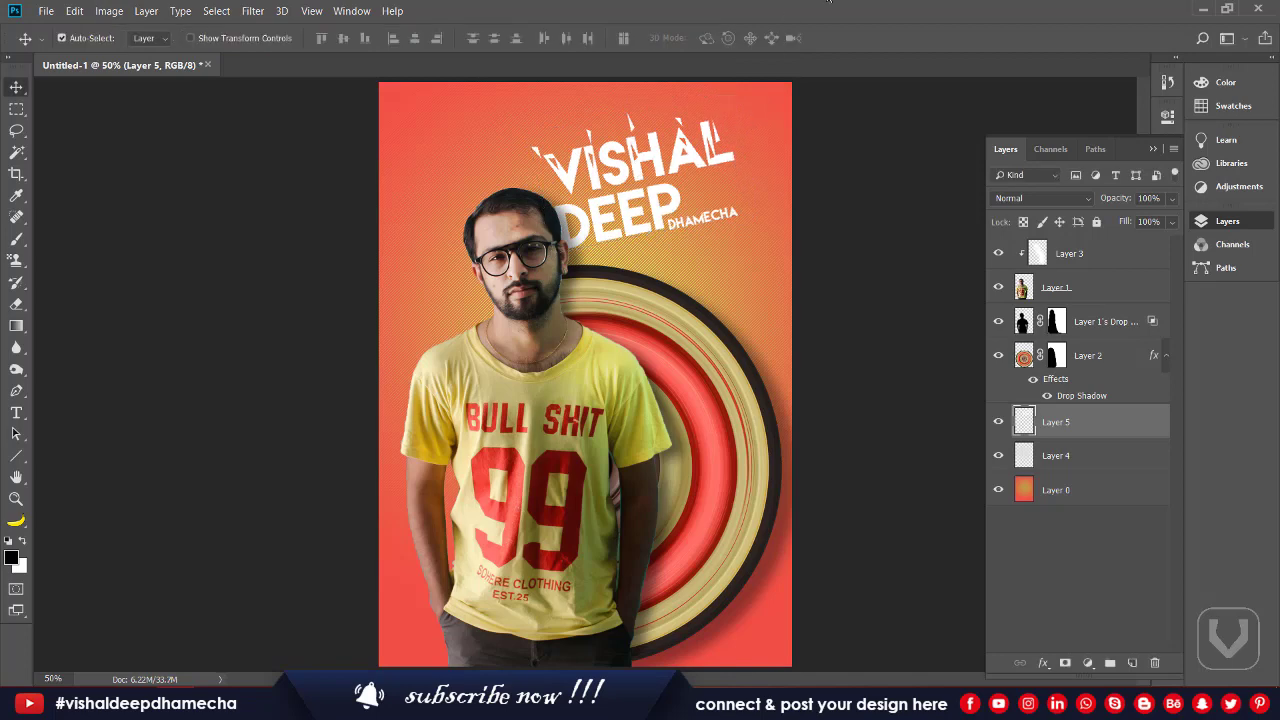
# Step: Give Layer 5 a drop shadow at 13% opacity, 53 px distance and 38 px size
pyautogui.doubleClick(1115, 429)
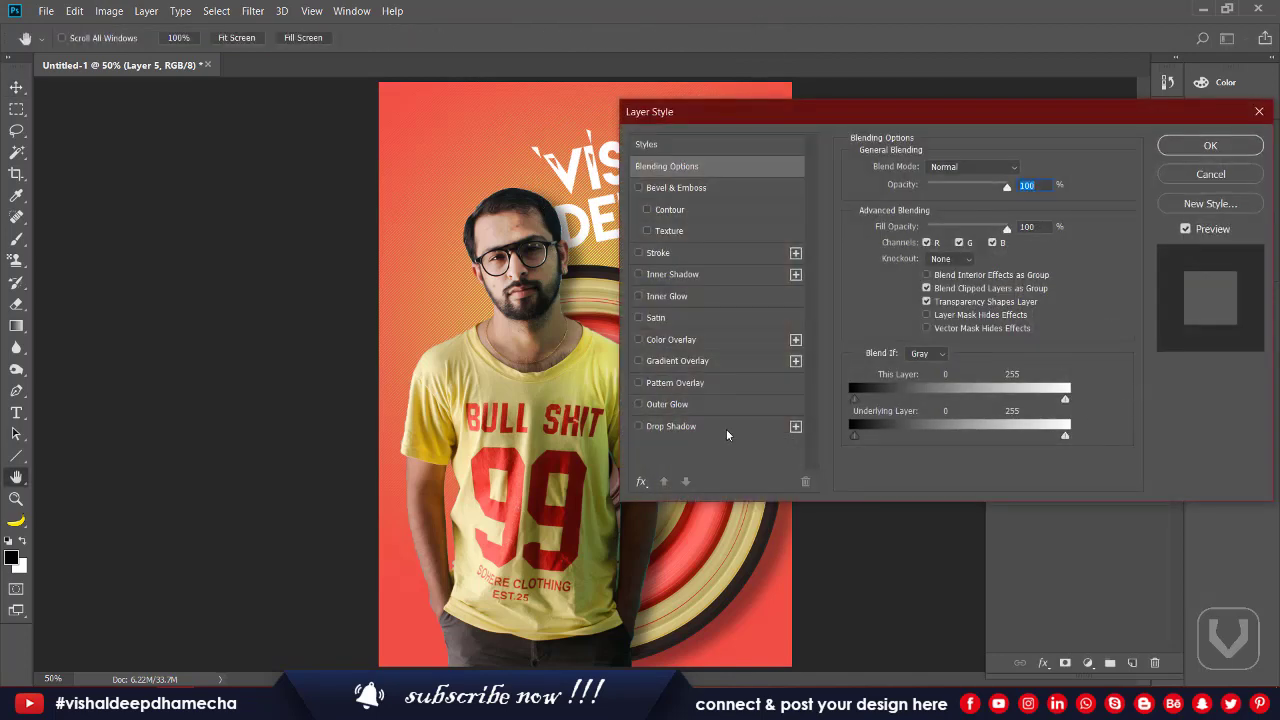
pyautogui.click(688, 427)
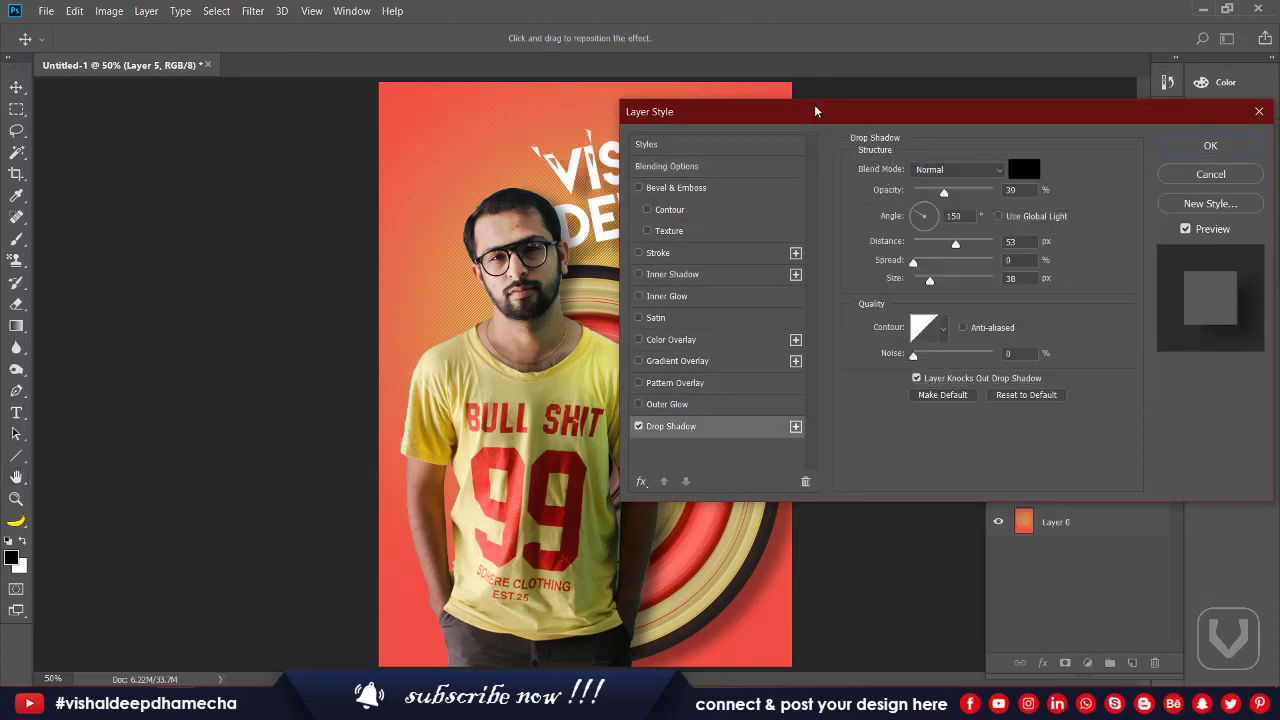
pyautogui.moveTo(815, 111); pyautogui.dragTo(906, 89)
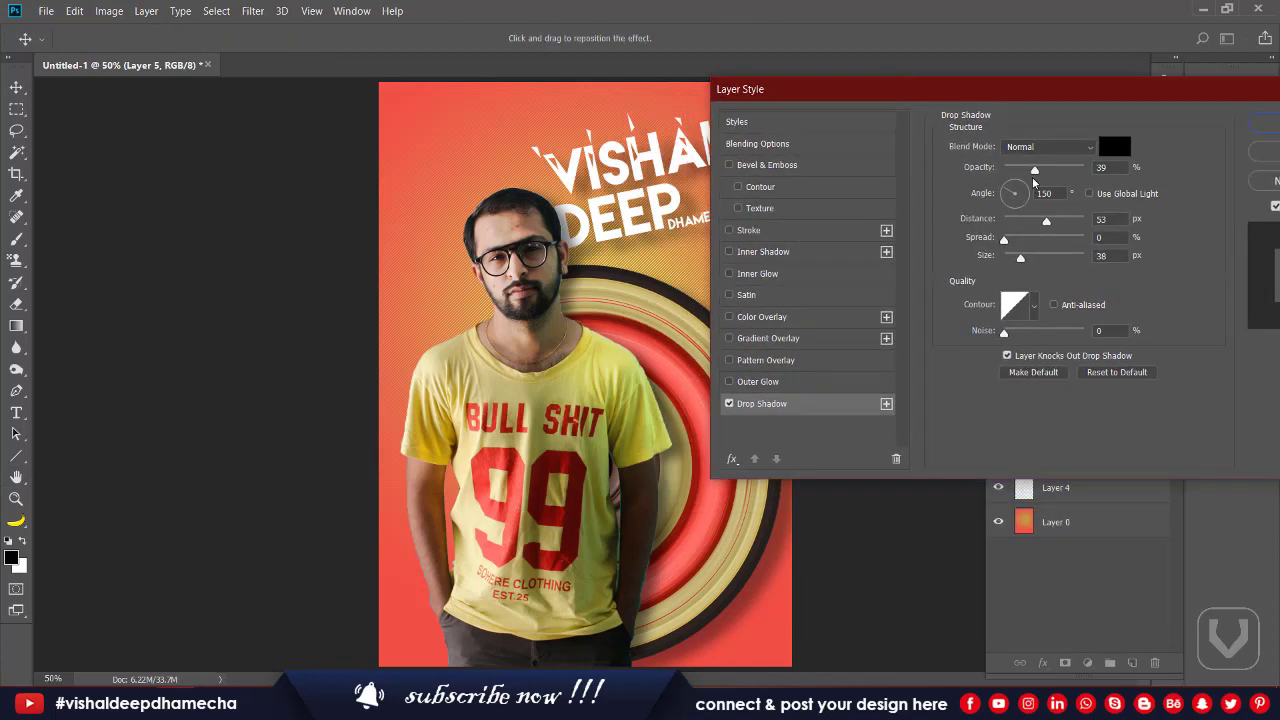
pyautogui.moveTo(1035, 170); pyautogui.dragTo(1021, 177)
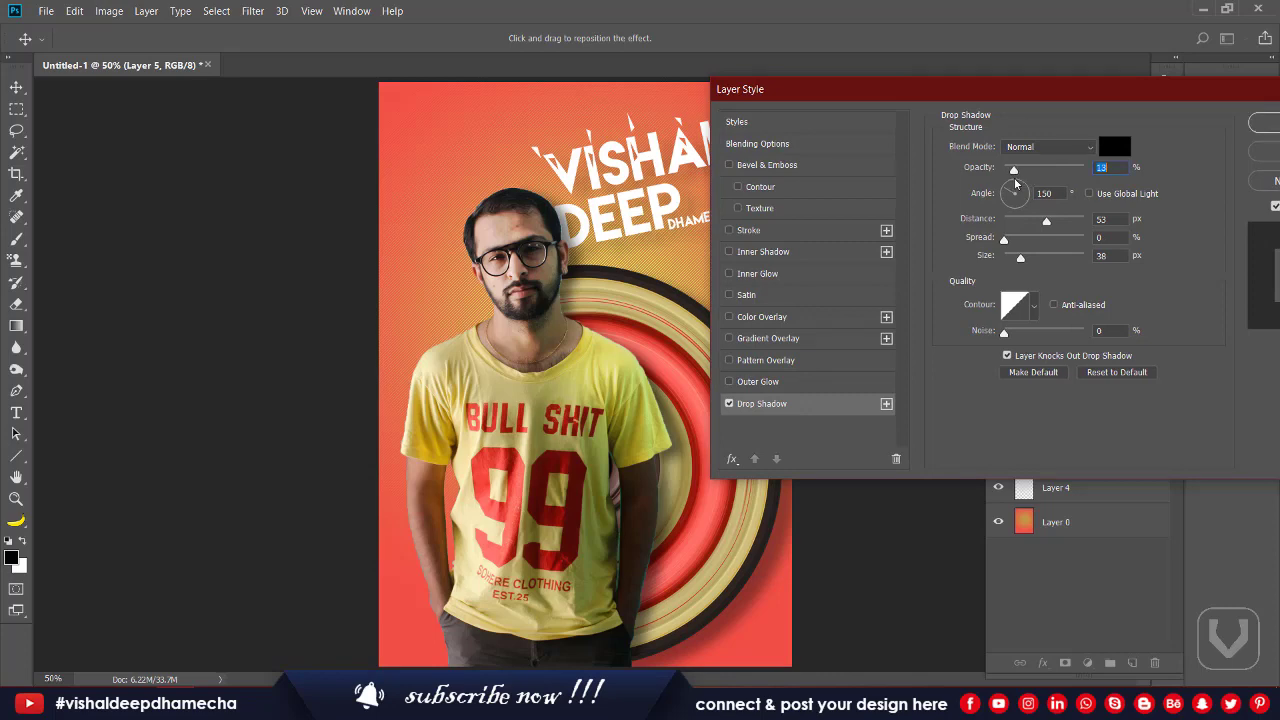
pyautogui.click(1266, 127)
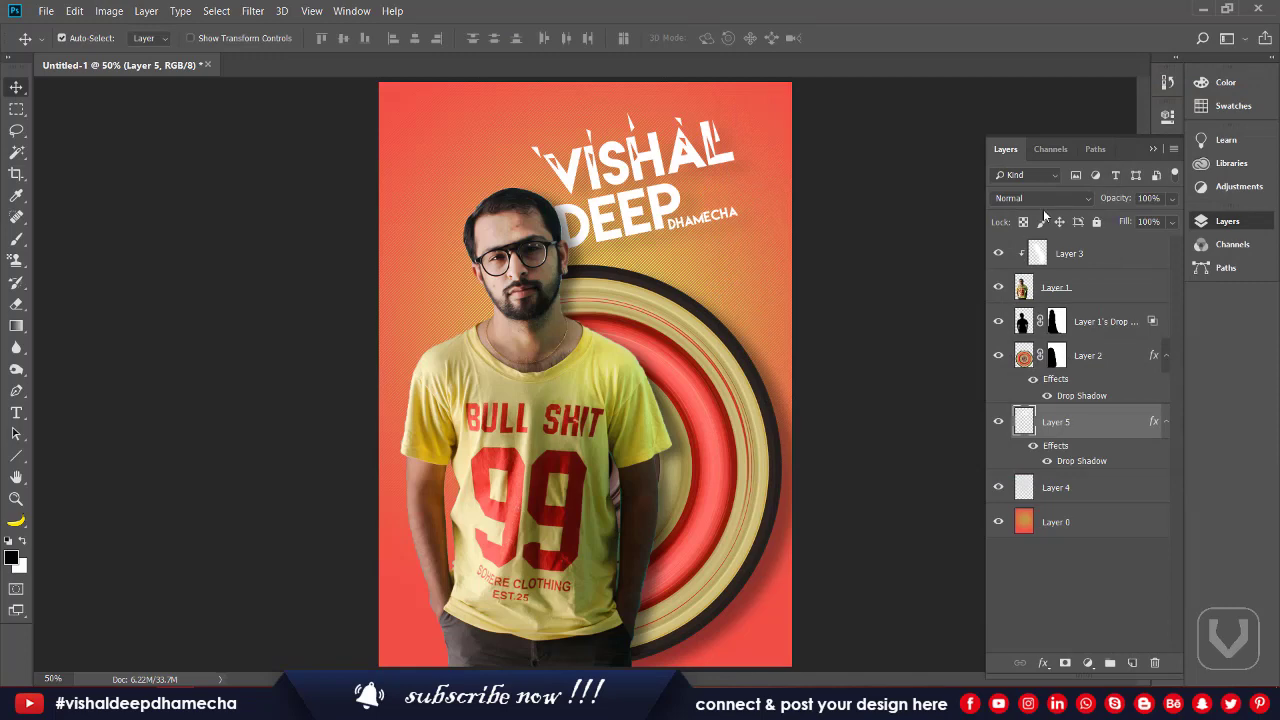
# Step: Add a Color Lookup adjustment layer above Layer 3 using the Kodak 5205 Fuji 3510 LUT
pyautogui.click(1095, 256)
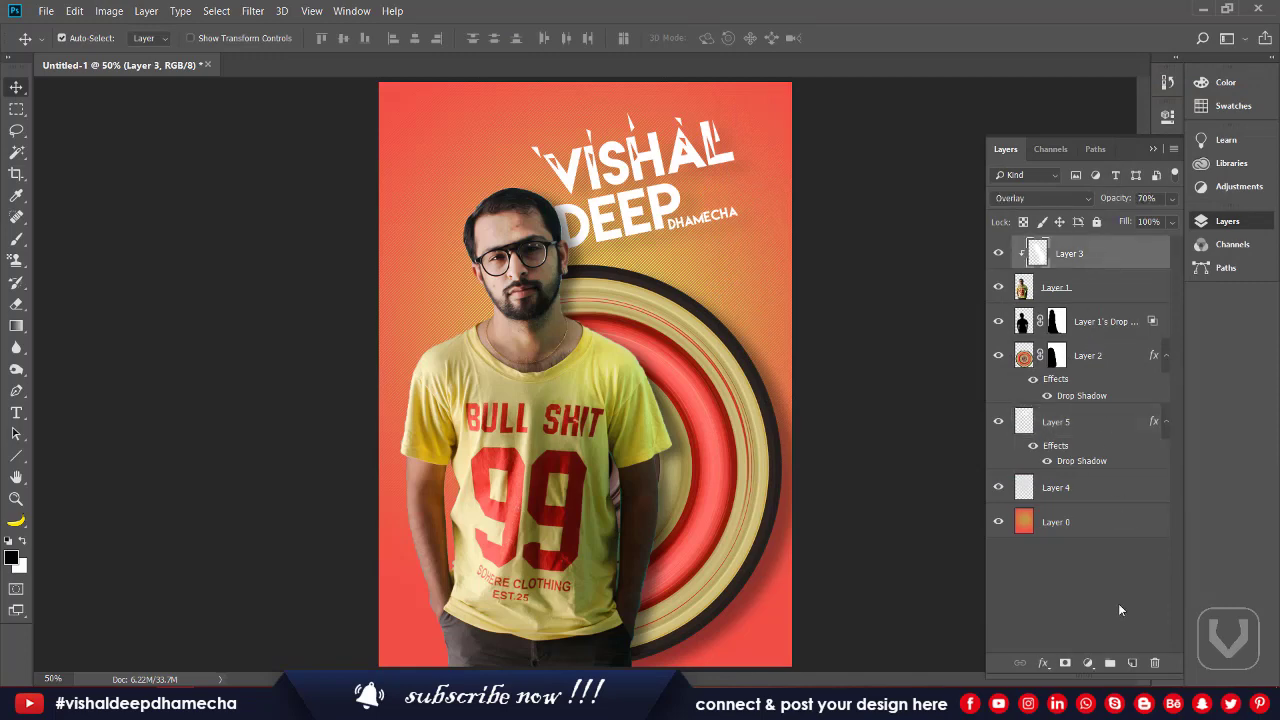
pyautogui.click(1230, 187)
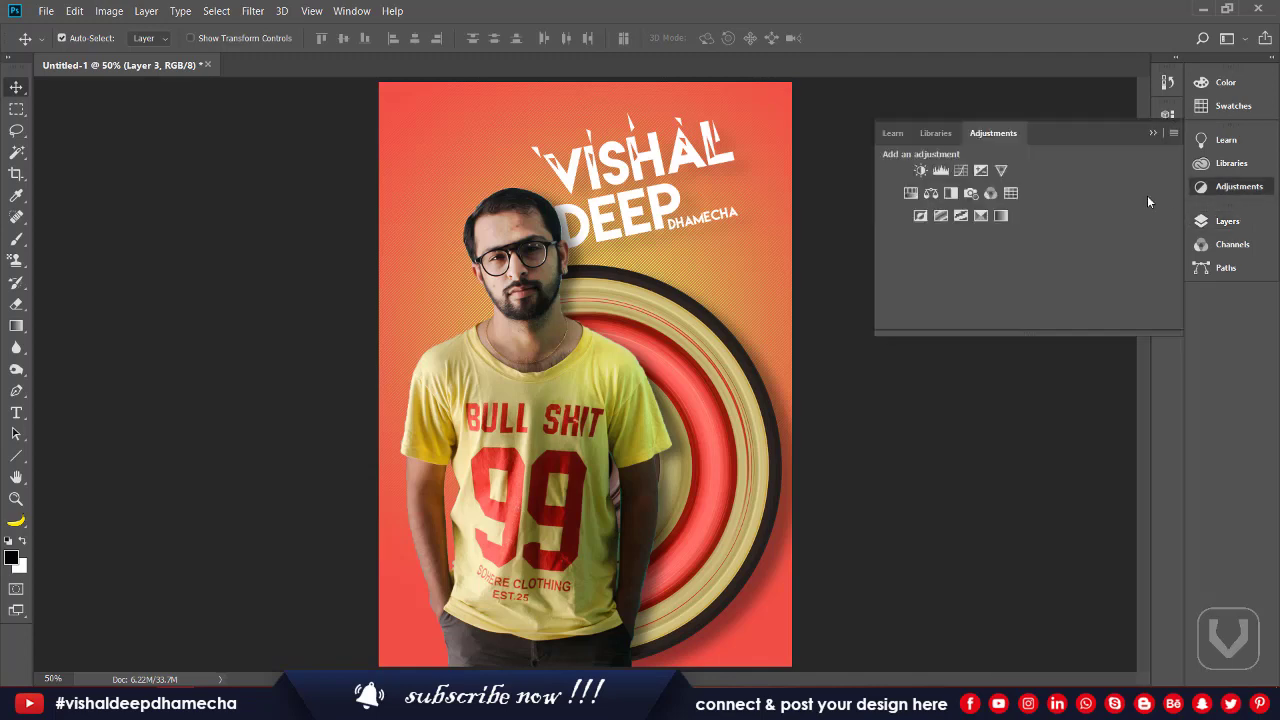
pyautogui.click(1011, 193)
pyautogui.click(1040, 166)
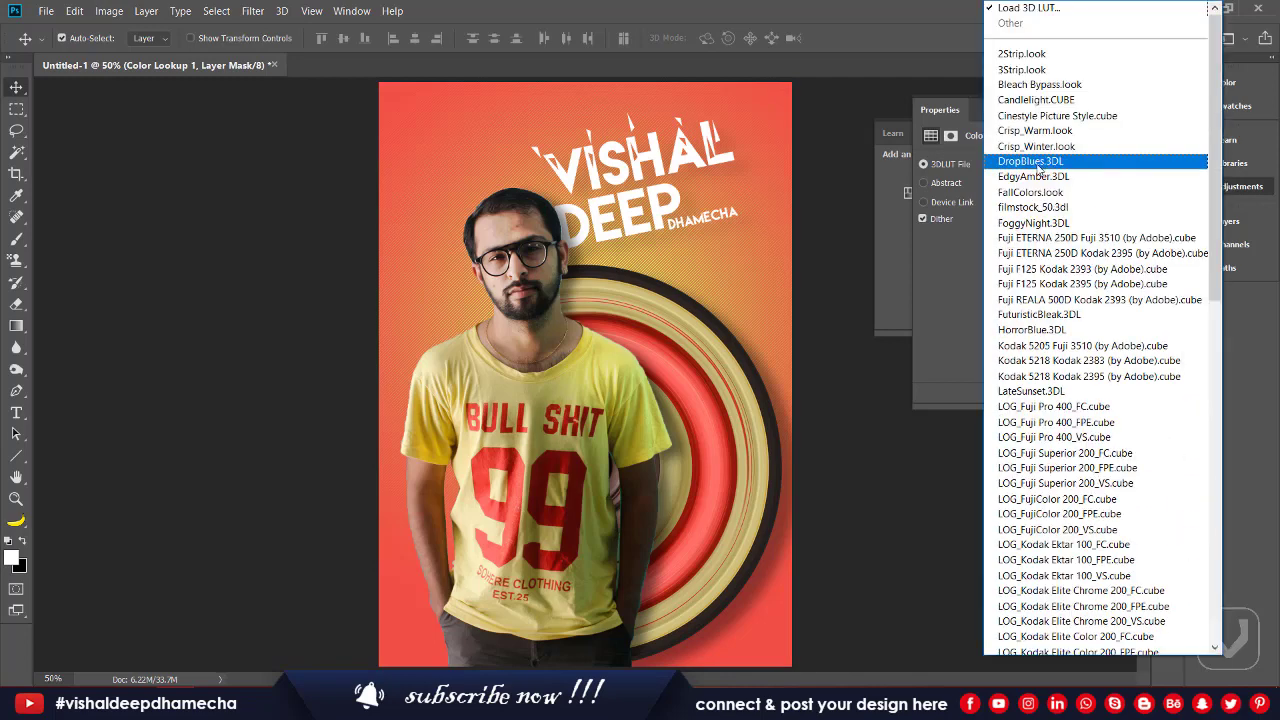
pyautogui.click(1012, 70)
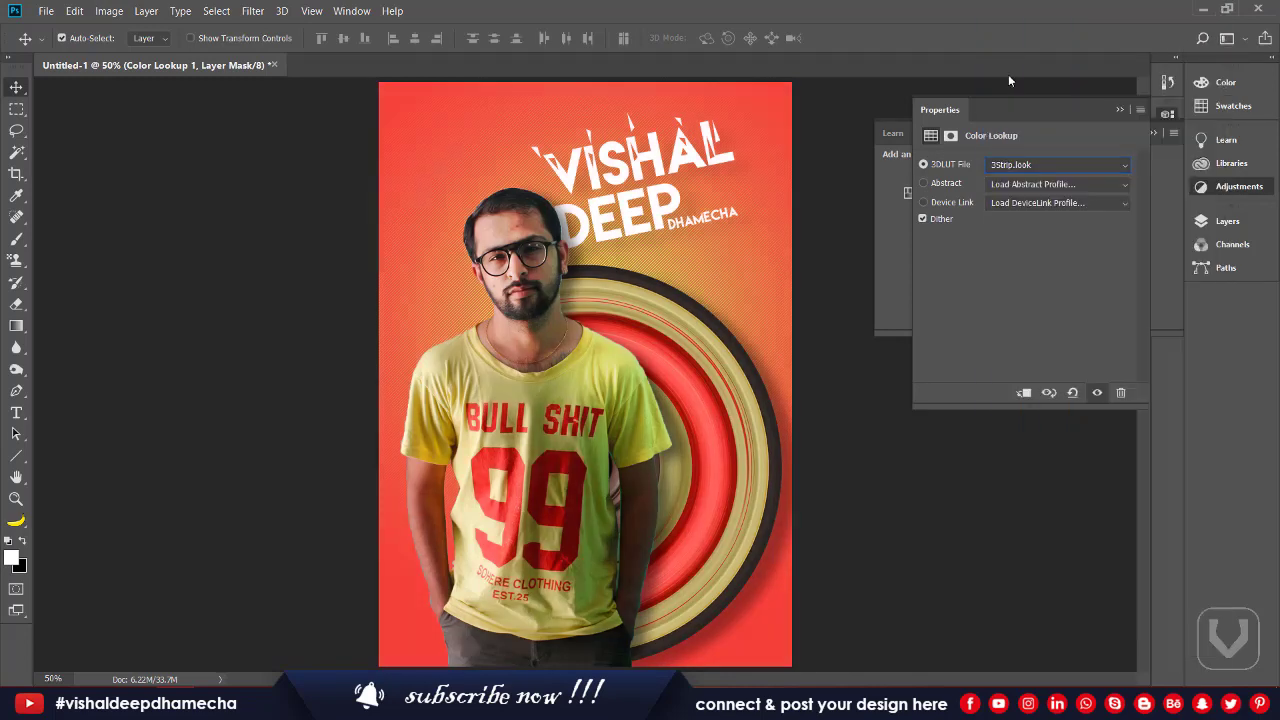
pyautogui.press('Down')
pyautogui.press('Down')
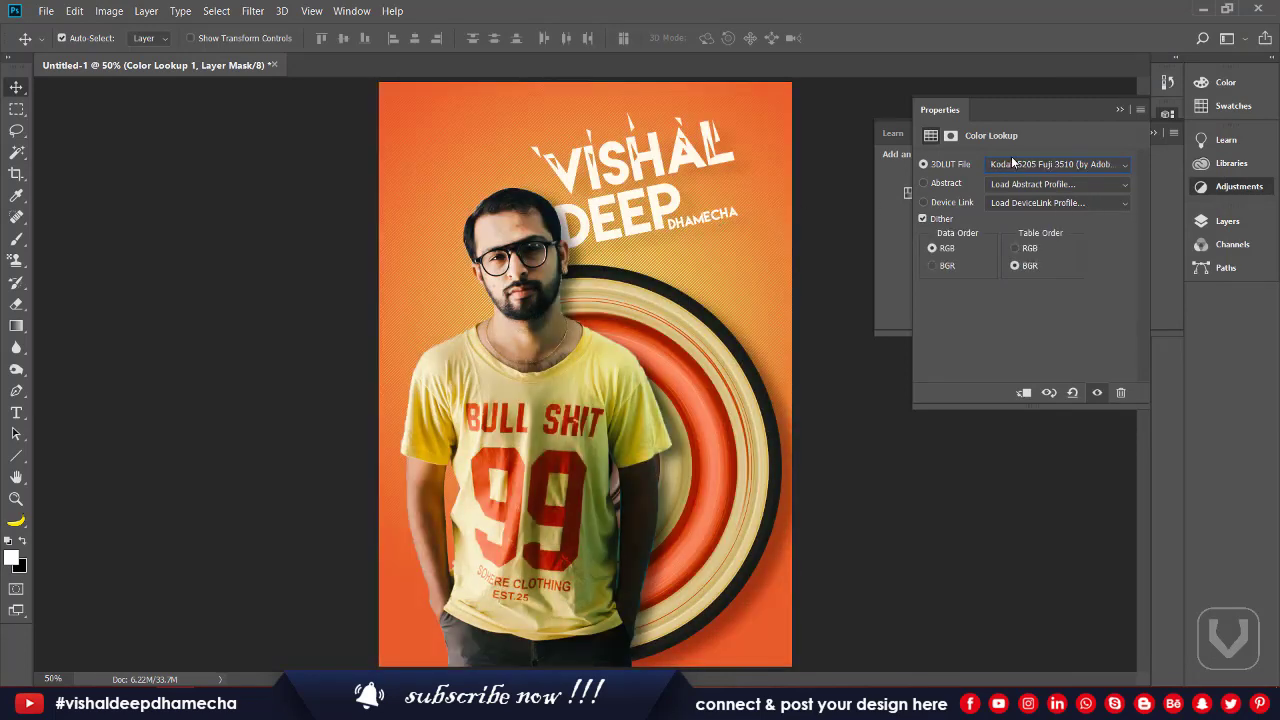
pyautogui.click(1226, 221)
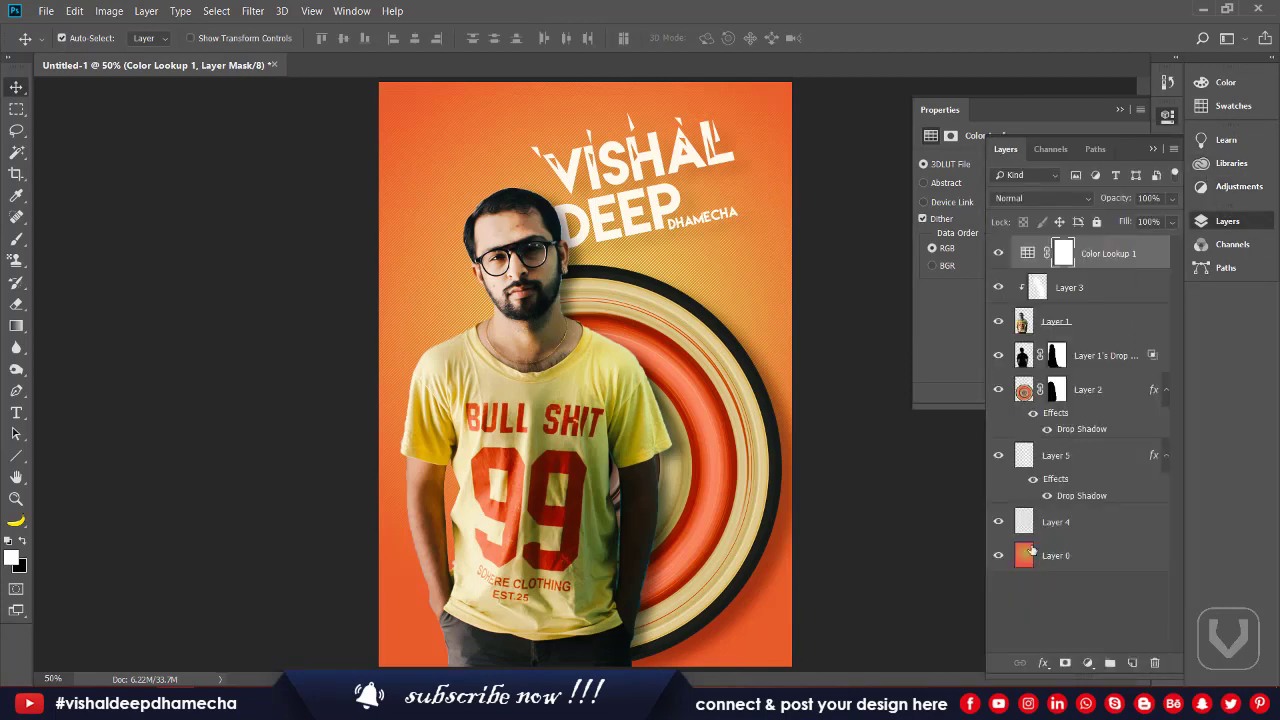
# Step: Add an Exposure adjustment layer at -0.28 exposure, -0.0083 offset and 1.04 gamma
pyautogui.click(1088, 663)
pyautogui.click(1088, 663)
pyautogui.click(1088, 663)
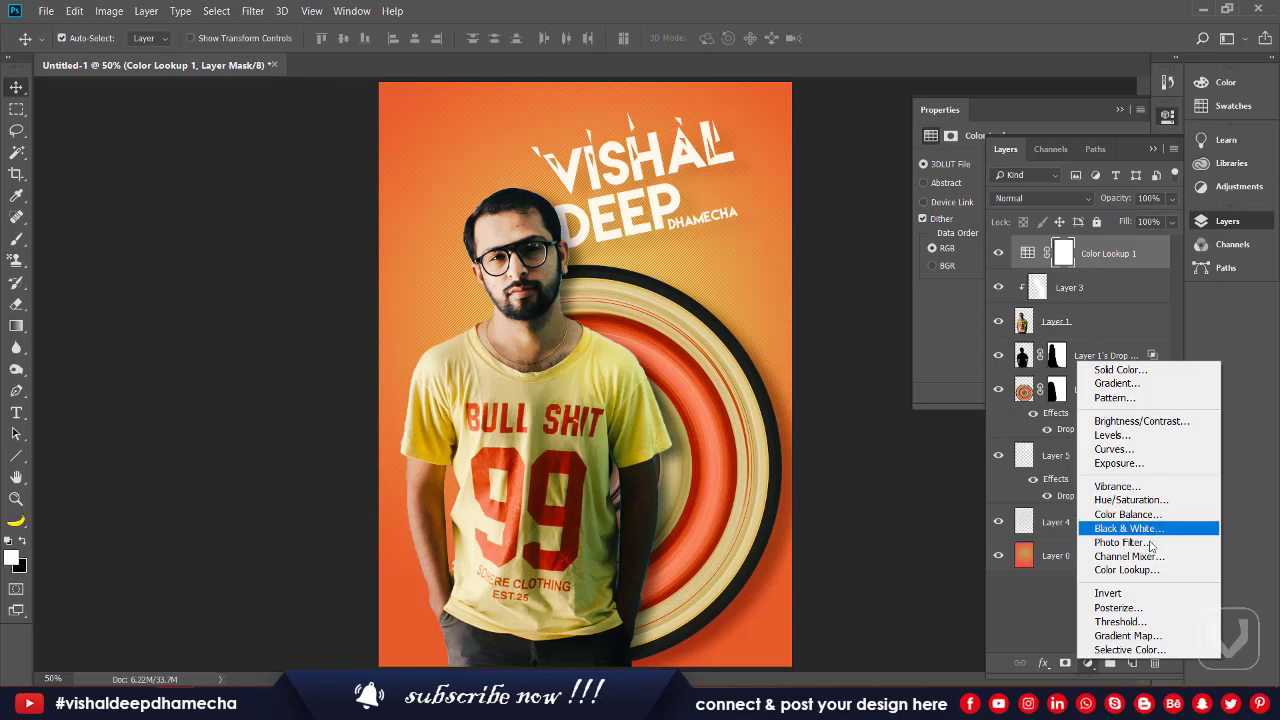
pyautogui.click(1136, 466)
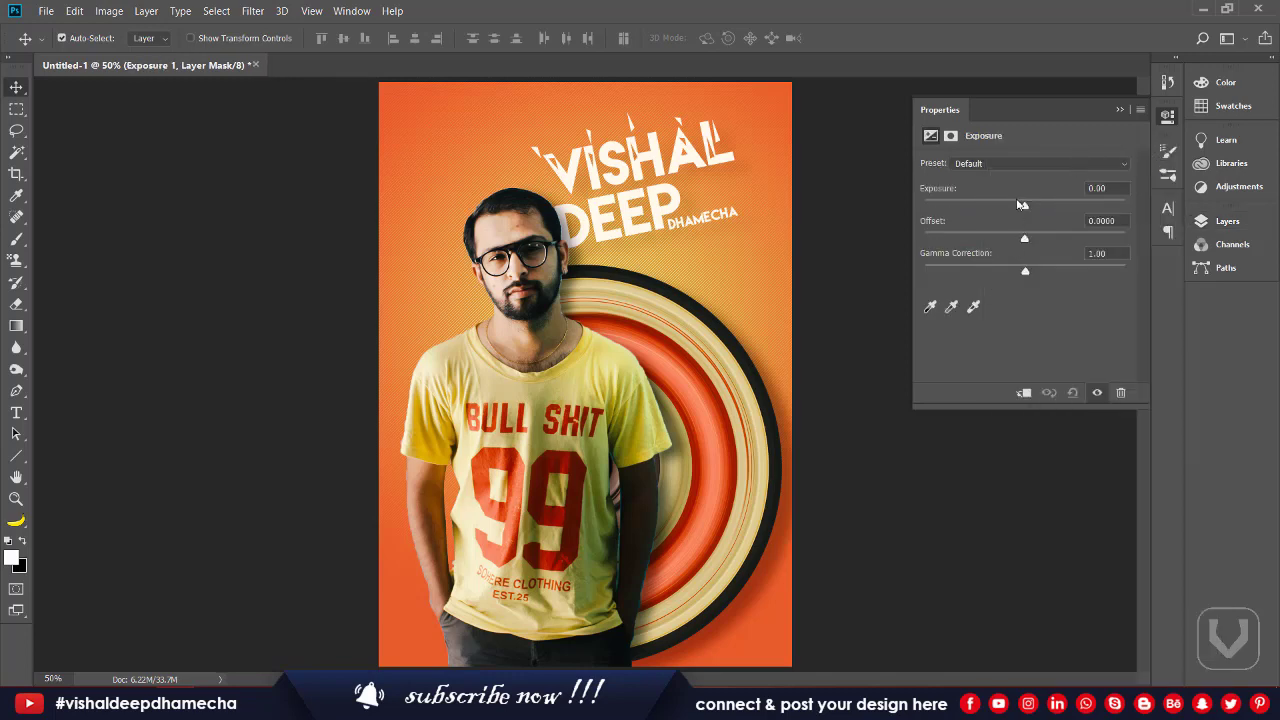
pyautogui.moveTo(1025, 207); pyautogui.dragTo(1023, 268)
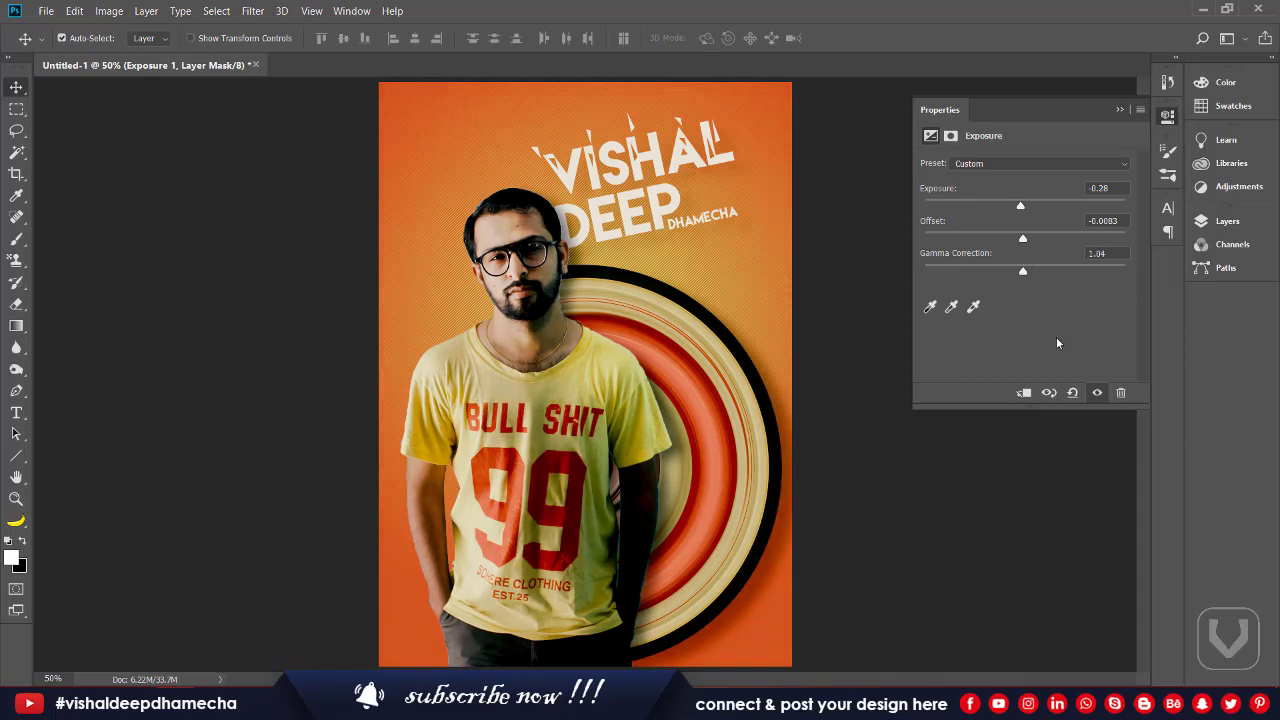
pyautogui.click(1228, 221)
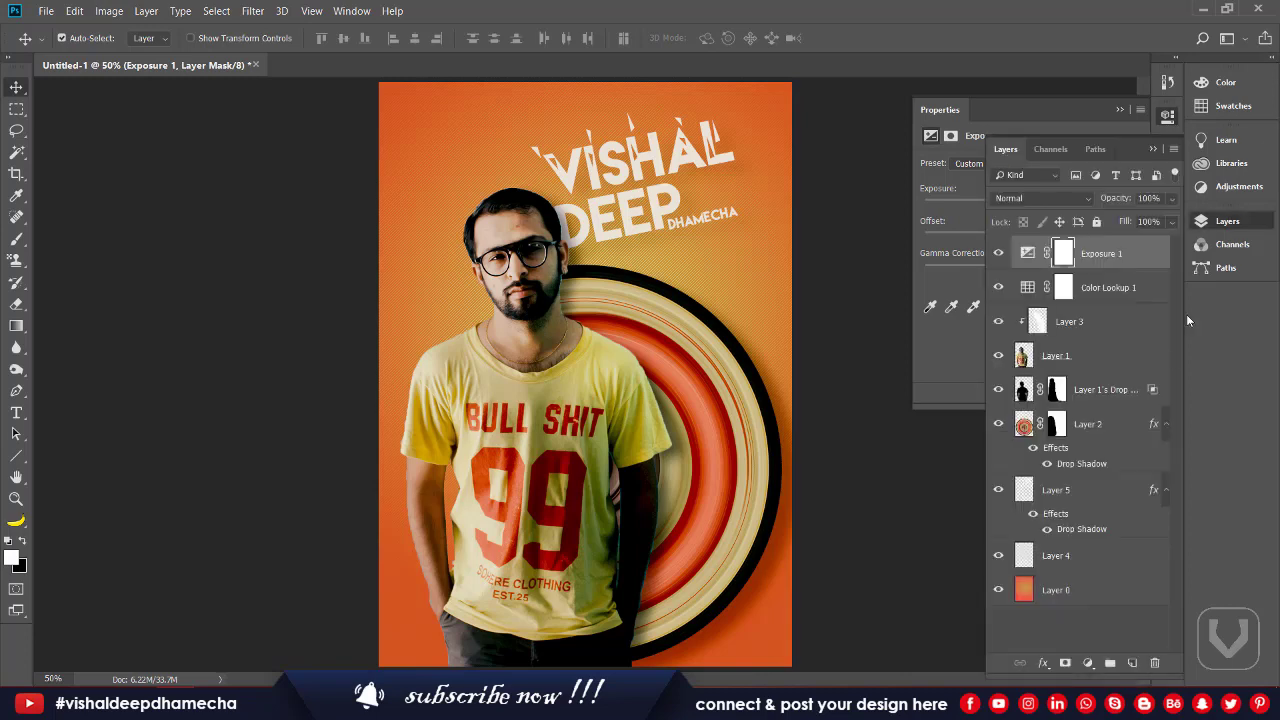
# Step: Add a Curves adjustment layer with the curve pulled down slightly to darken
pyautogui.click(1087, 665)
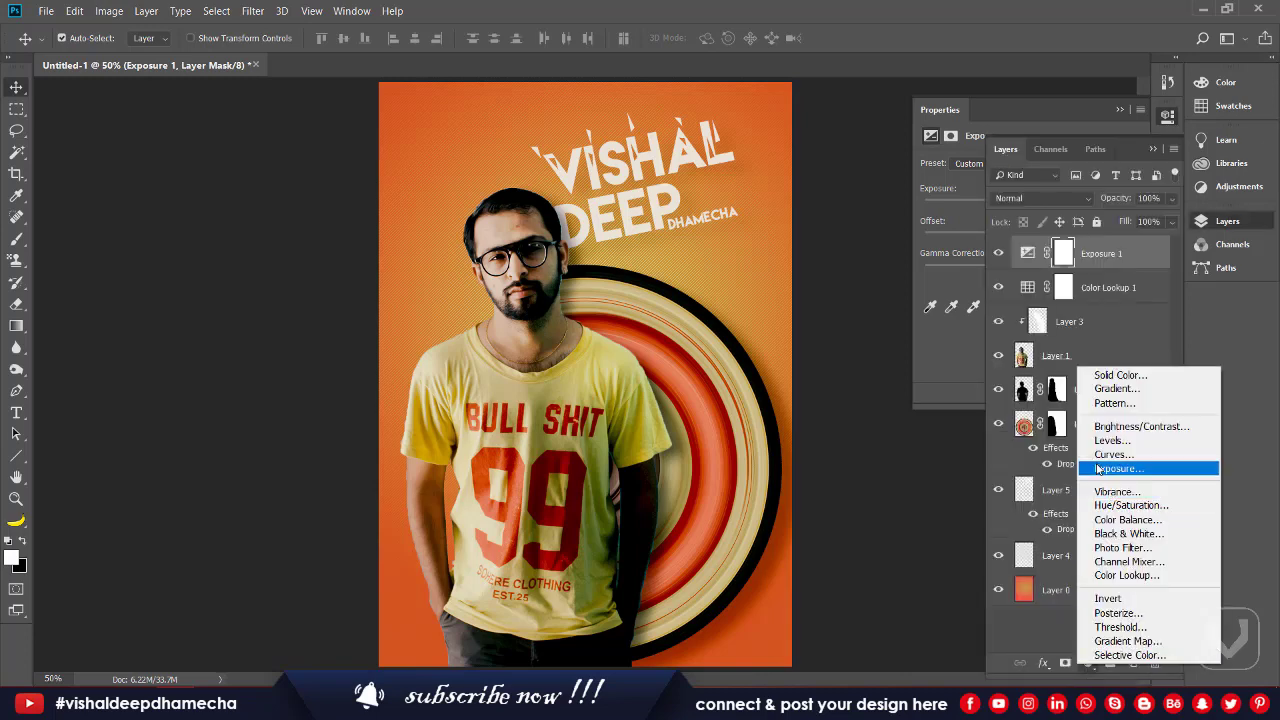
pyautogui.press('Escape')
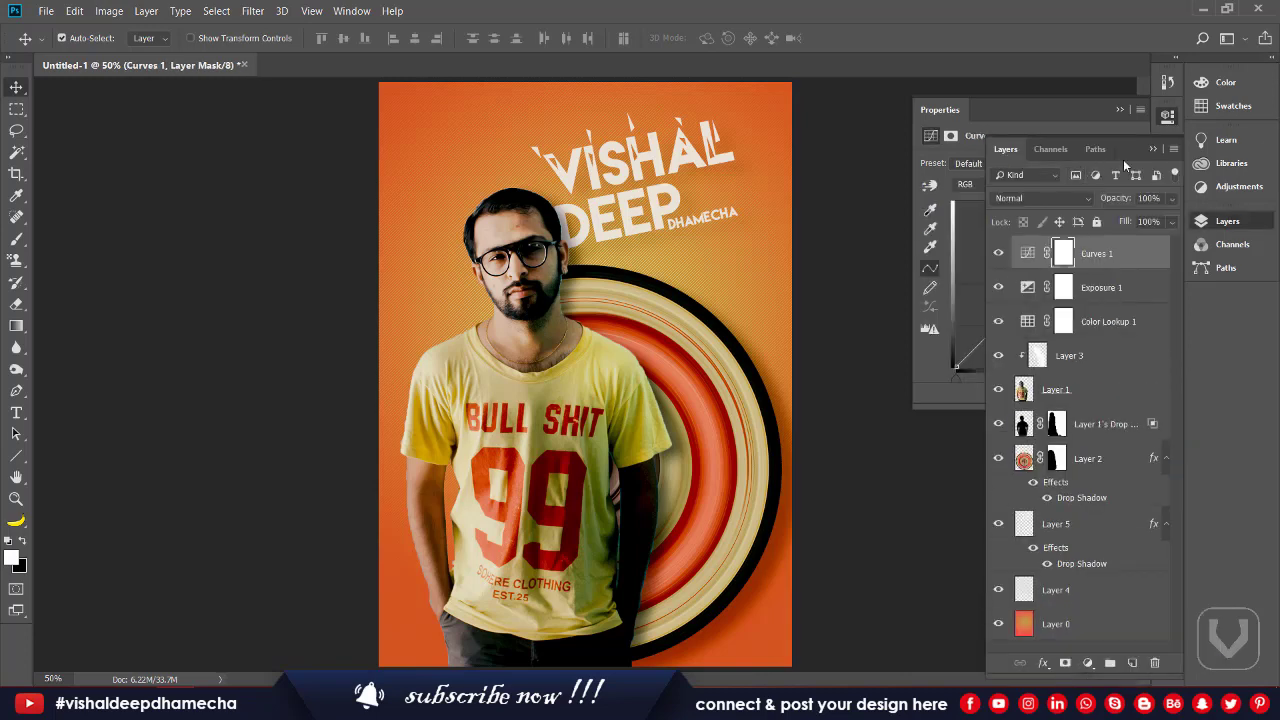
pyautogui.click(1152, 149)
pyautogui.moveTo(1036, 277)
pyautogui.mouseDown()
pyautogui.moveTo(1052, 298)
pyautogui.moveTo(1052, 286)
pyautogui.mouseUp()
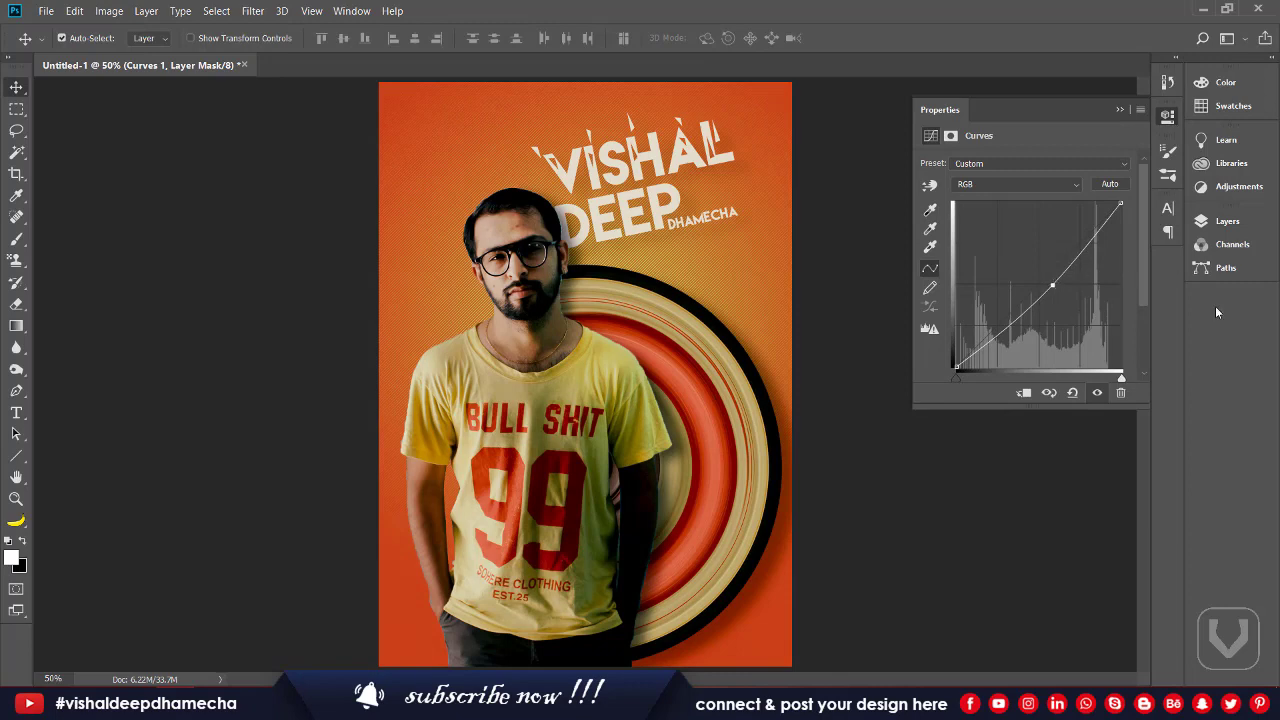
pyautogui.click(1222, 221)
# Step: Add a Levels adjustment layer and brighten its RGB midtones to 1.56
pyautogui.click(1089, 664)
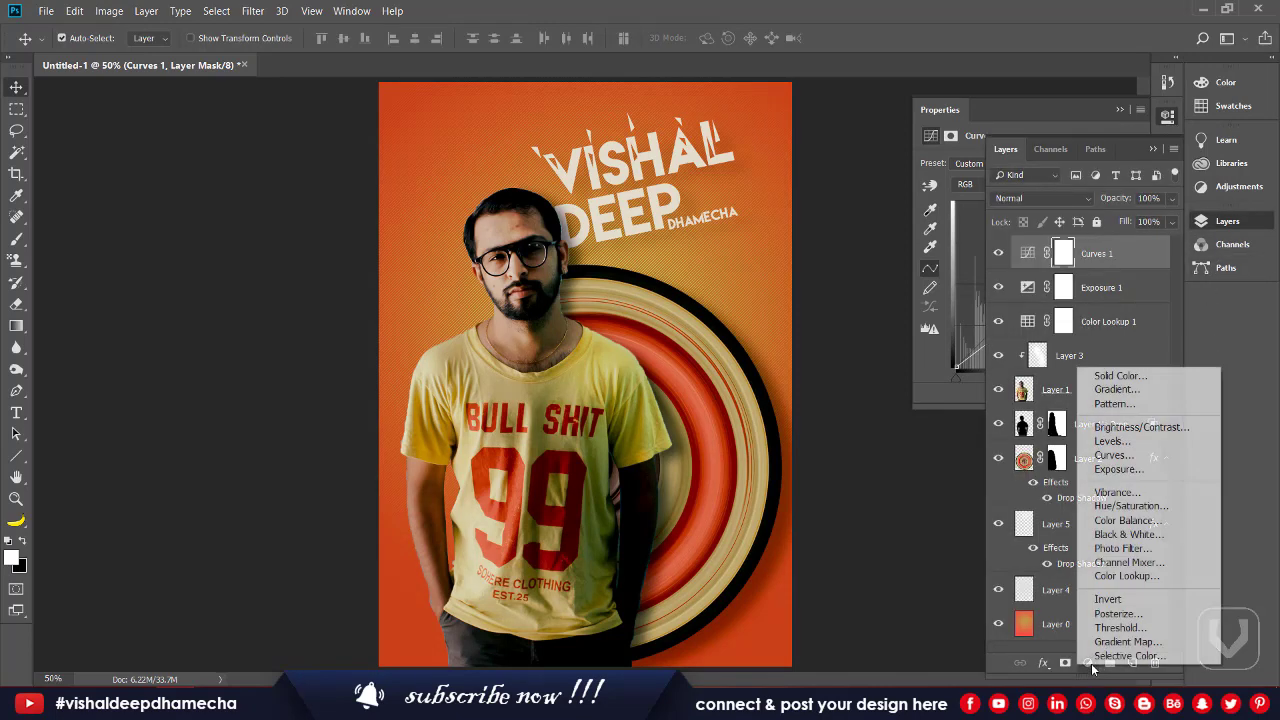
pyautogui.click(1108, 442)
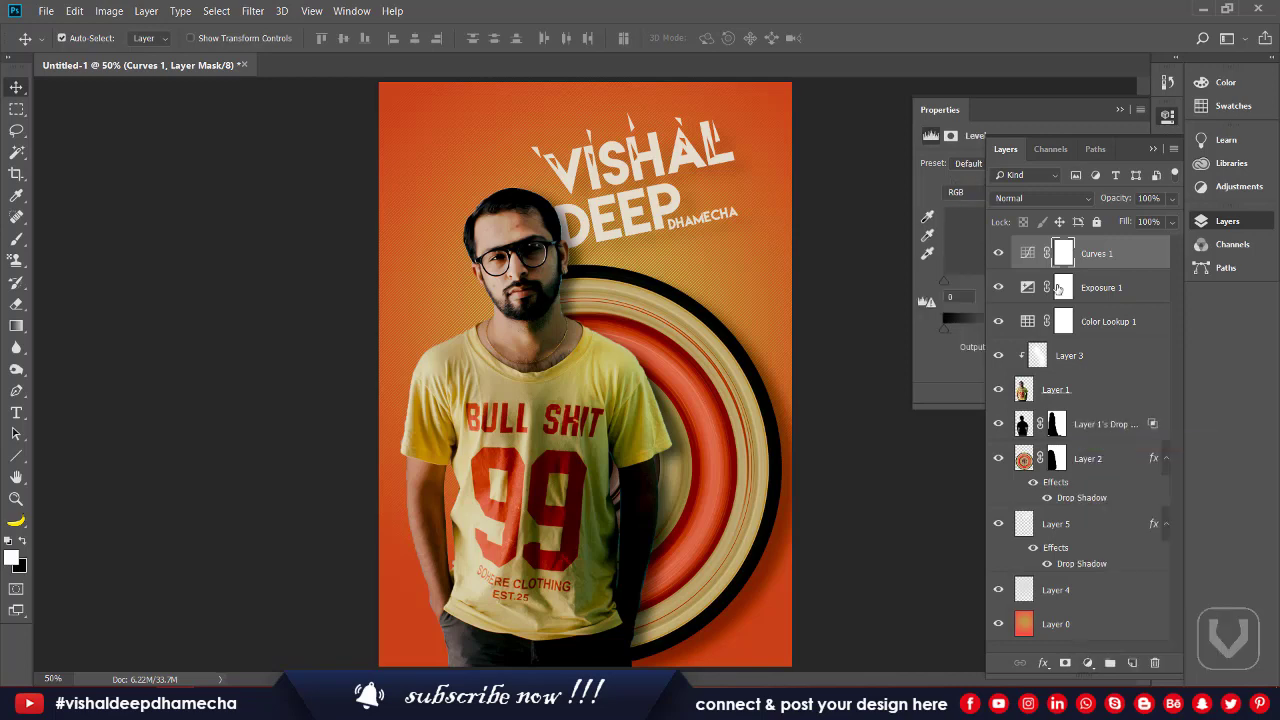
pyautogui.click(1150, 150)
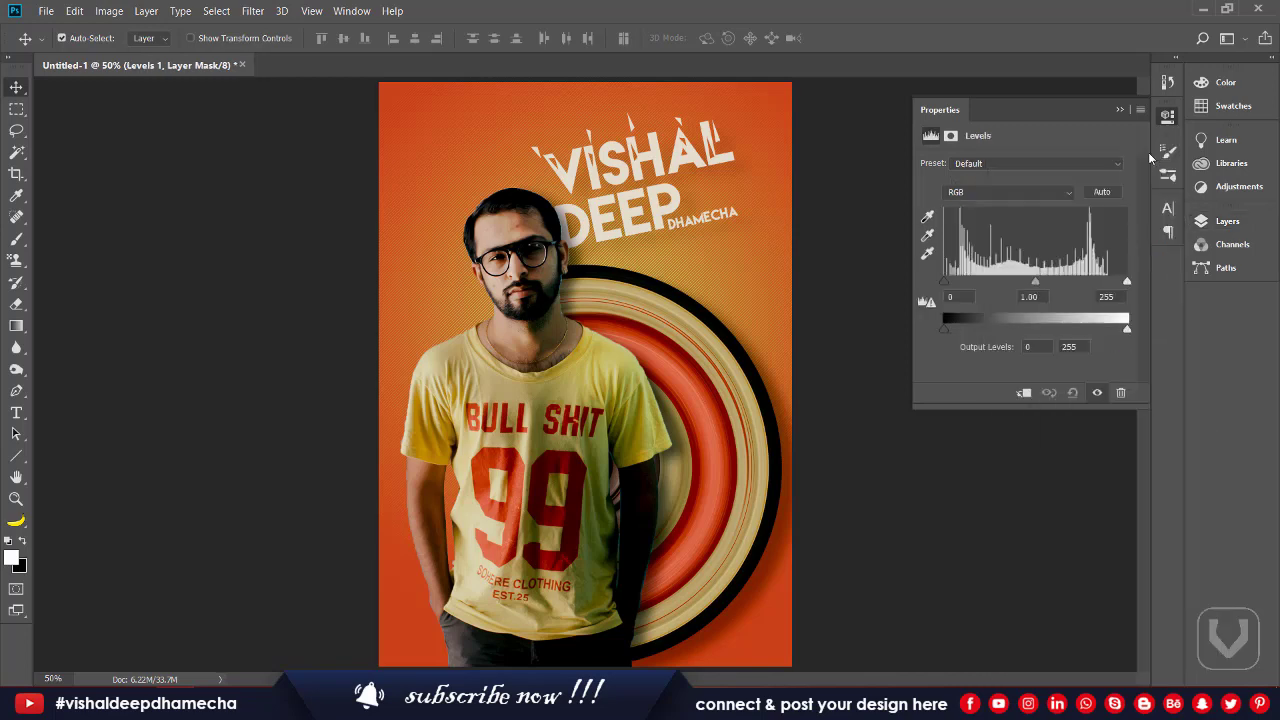
pyautogui.click(948, 286)
pyautogui.moveTo(1034, 282); pyautogui.dragTo(1008, 283)
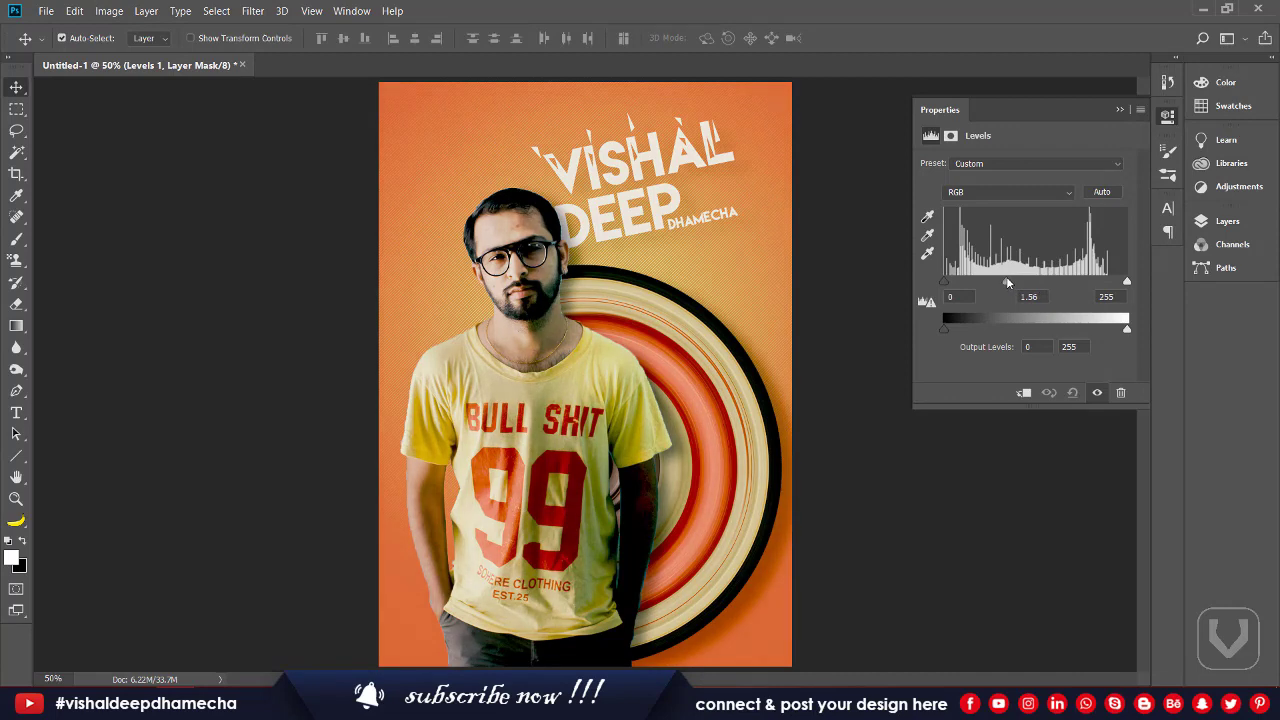
pyautogui.moveTo(1127, 283); pyautogui.dragTo(1152, 294)
pyautogui.moveTo(938, 287)
pyautogui.mouseDown()
pyautogui.moveTo(975, 284)
pyautogui.moveTo(934, 291)
pyautogui.mouseUp()
# Step: Raise the Levels red midtones to 1.50 and set the blue midtones to 0.84
pyautogui.click(949, 194)
pyautogui.click(957, 225)
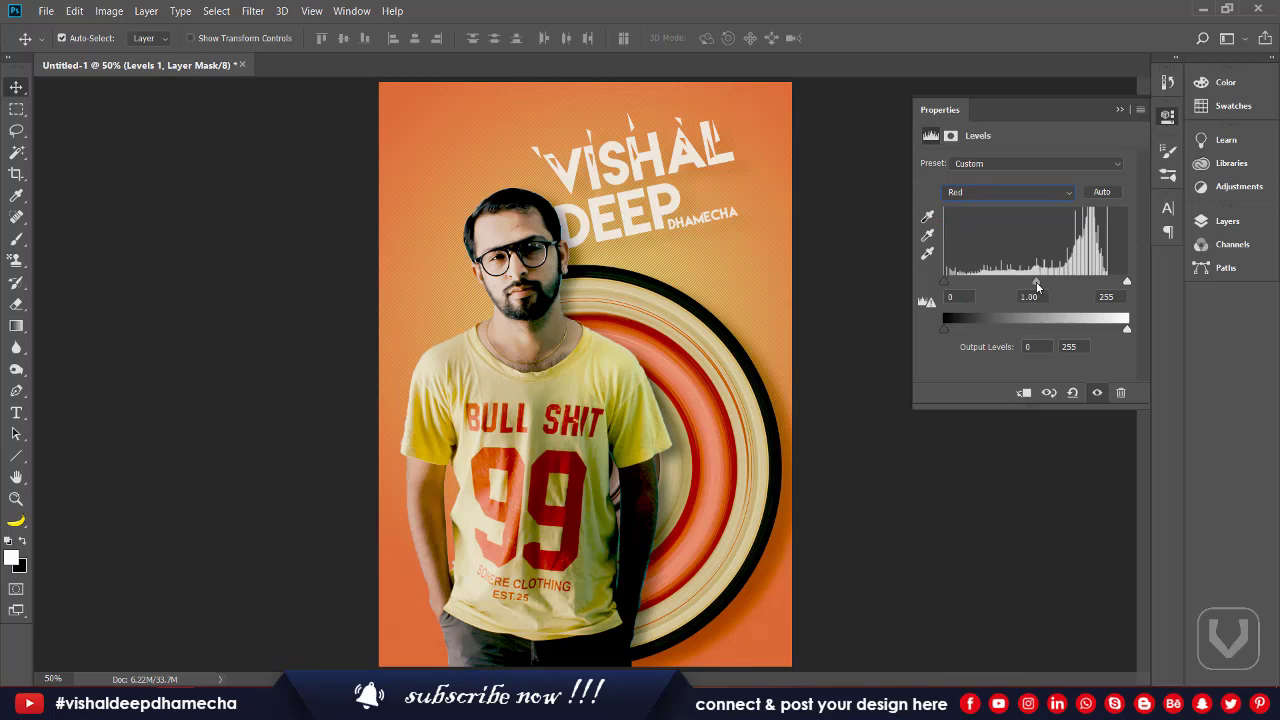
pyautogui.moveTo(1037, 287); pyautogui.dragTo(998, 288)
pyautogui.hotkey('alt', '5')
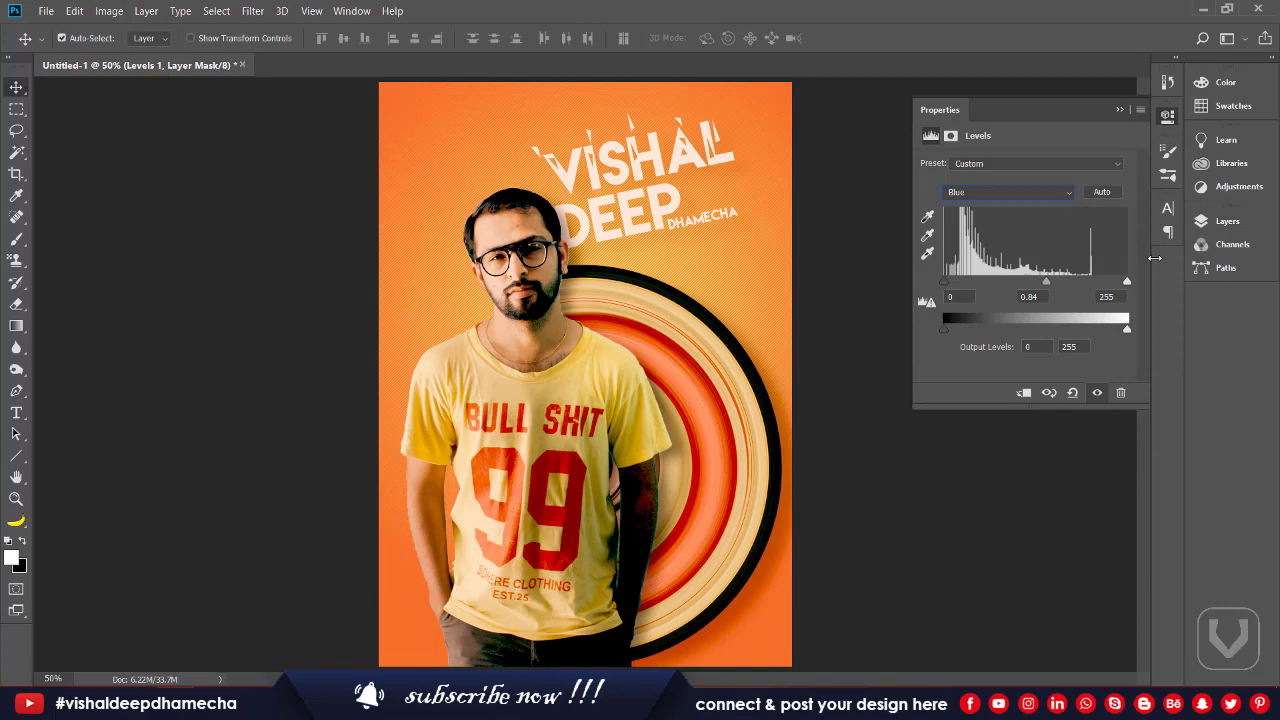
pyautogui.click(1224, 221)
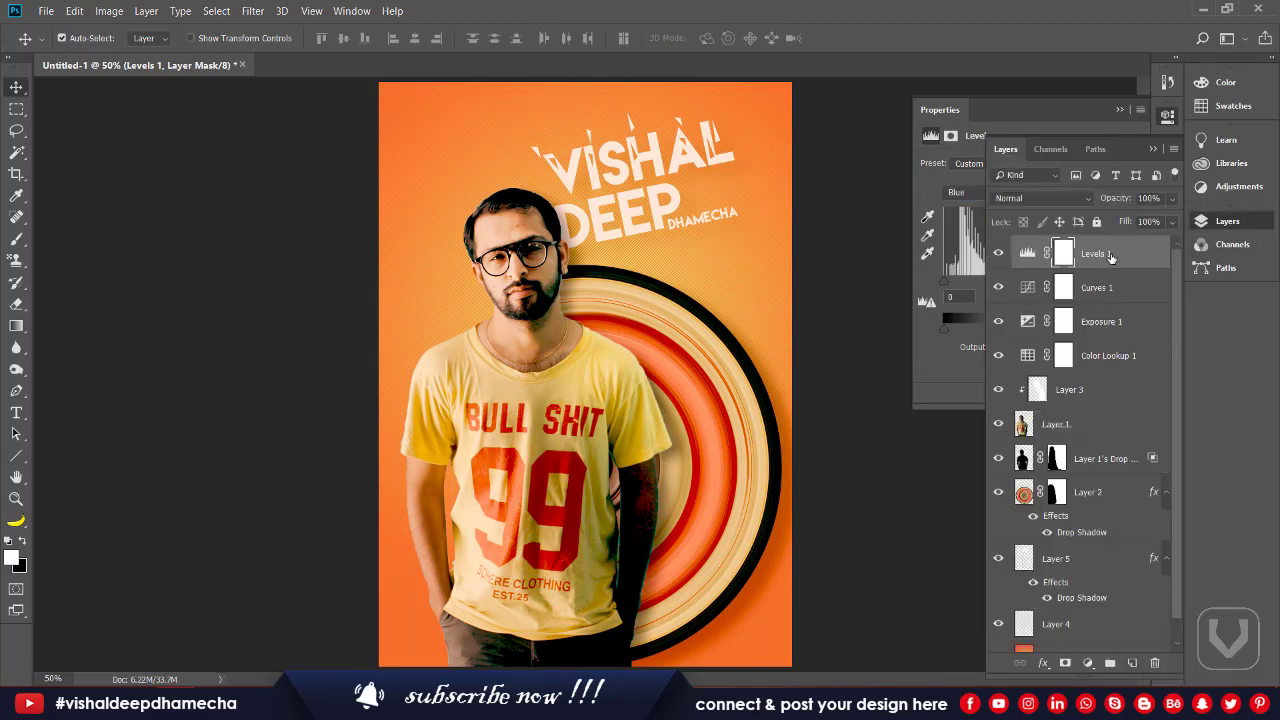
# Step: Compare Levels 1, Curves 1 and Exposure 1 on and off, then delete Exposure 1
pyautogui.click(998, 254)
pyautogui.click(998, 254)
pyautogui.click(998, 288)
pyautogui.click(998, 288)
pyautogui.click(1000, 322)
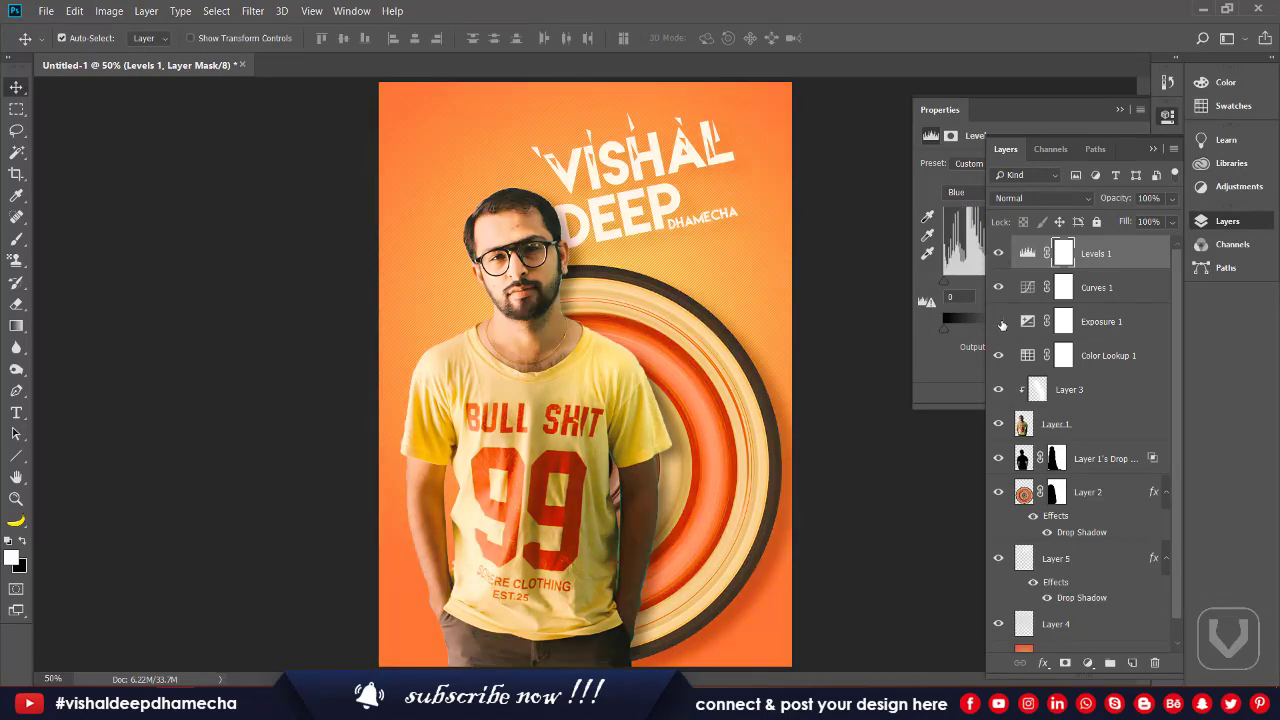
pyautogui.click(999, 322)
pyautogui.click(1098, 321)
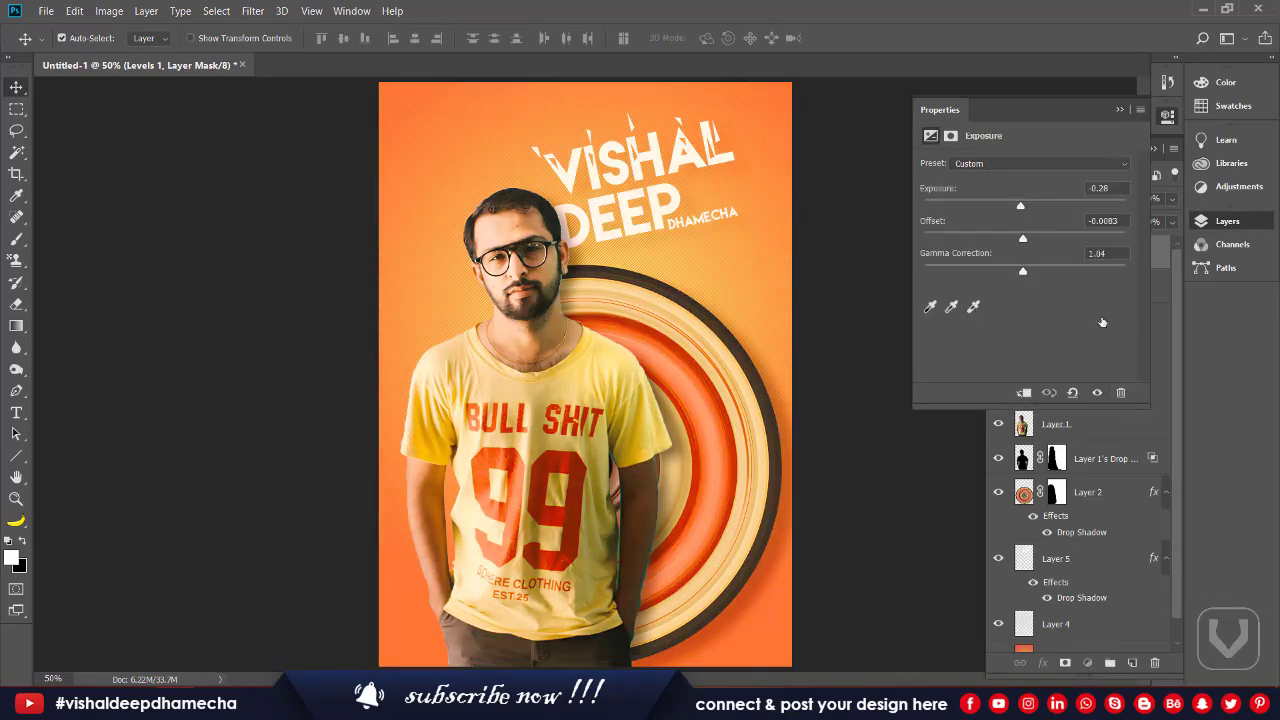
pyautogui.click(1162, 307)
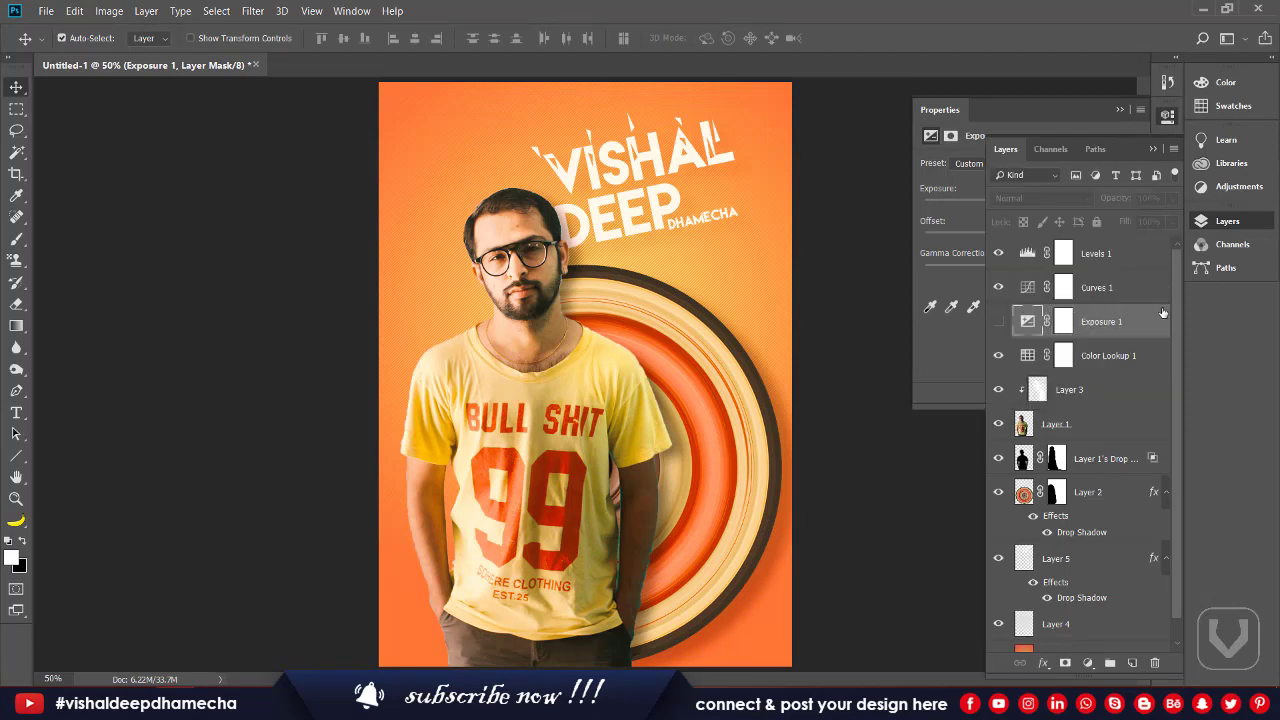
pyautogui.click(1155, 662)
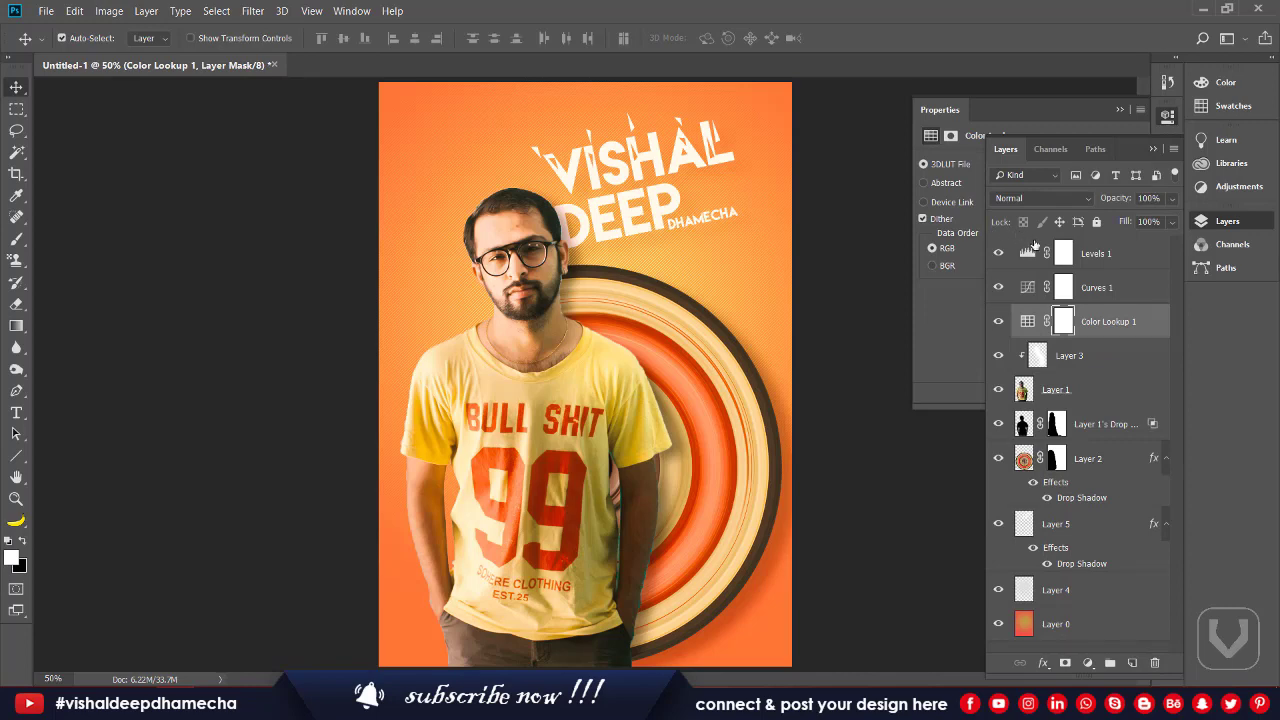
# Step: Feather the Levels 1 layer mask by 1.1 px
pyautogui.click(1068, 253)
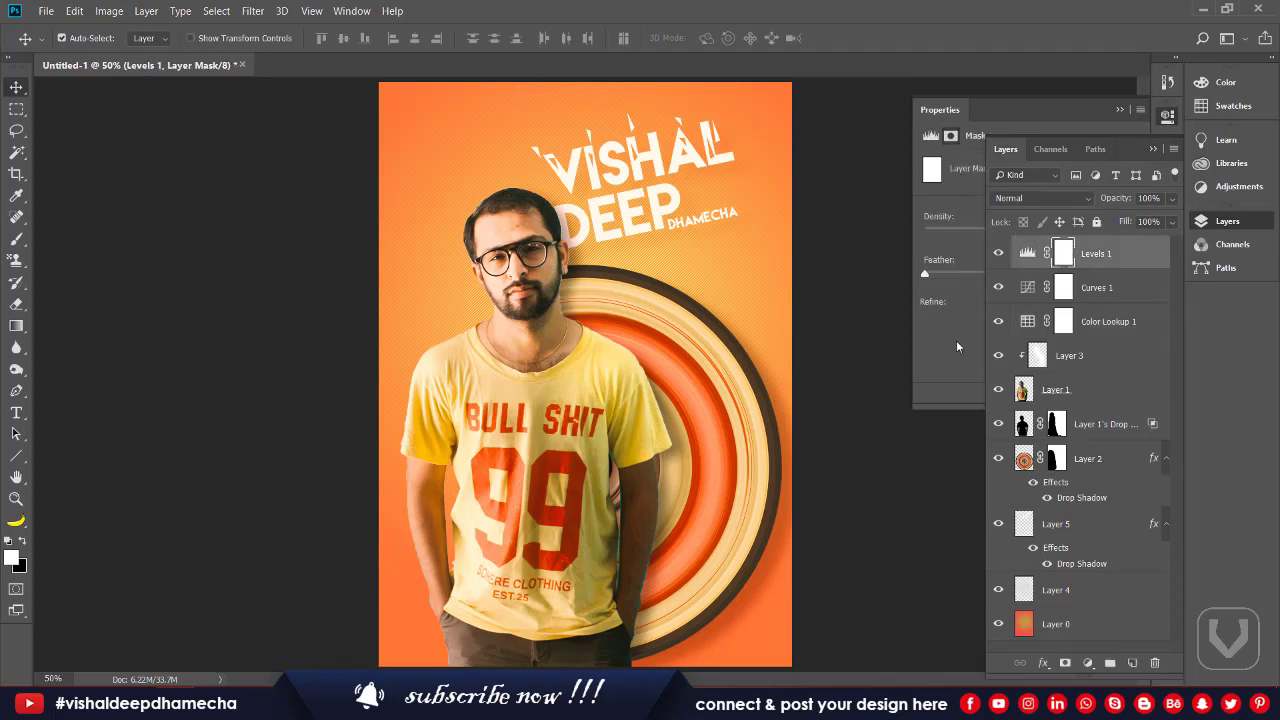
pyautogui.click(958, 340)
pyautogui.moveTo(925, 274); pyautogui.dragTo(937, 273)
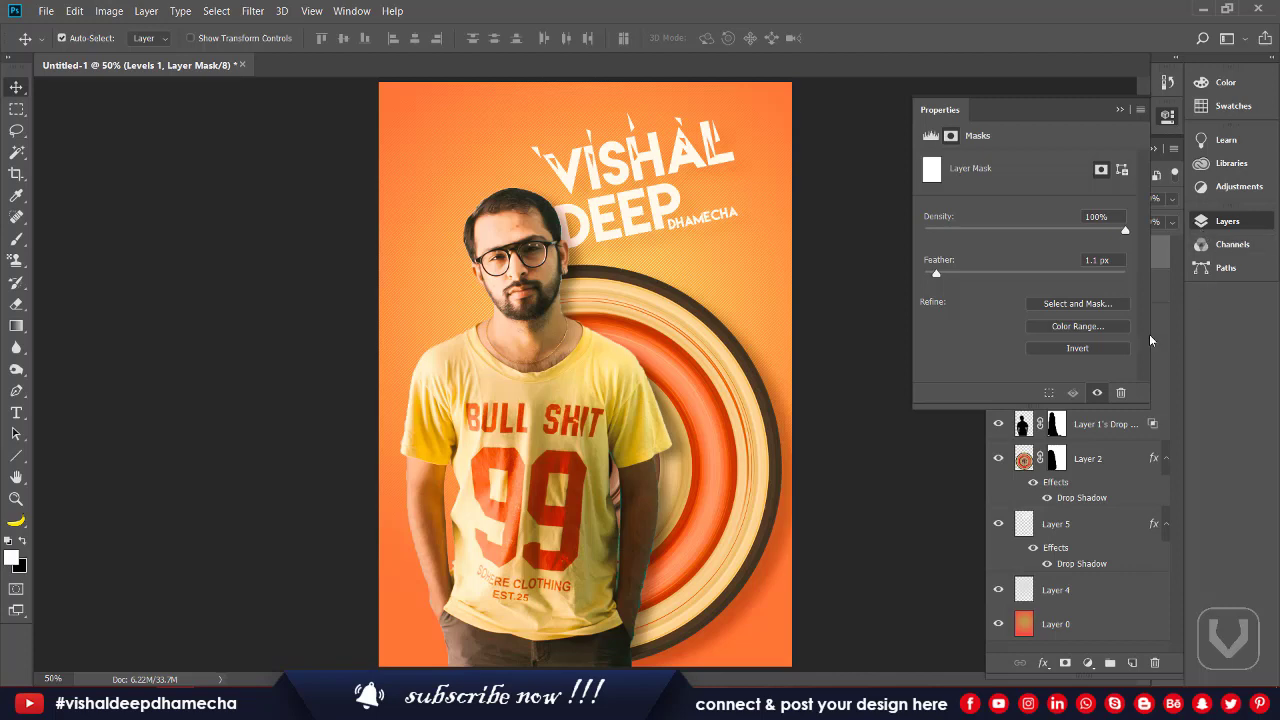
pyautogui.click(1152, 322)
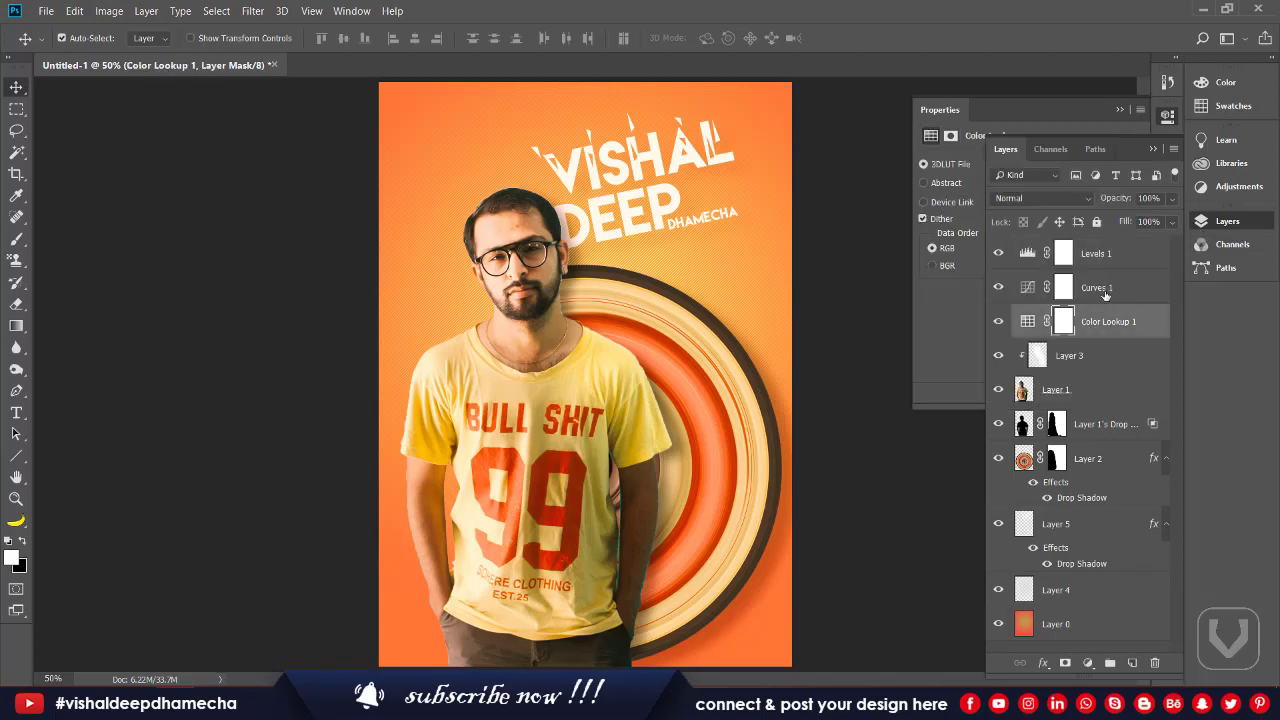
pyautogui.click(1106, 258)
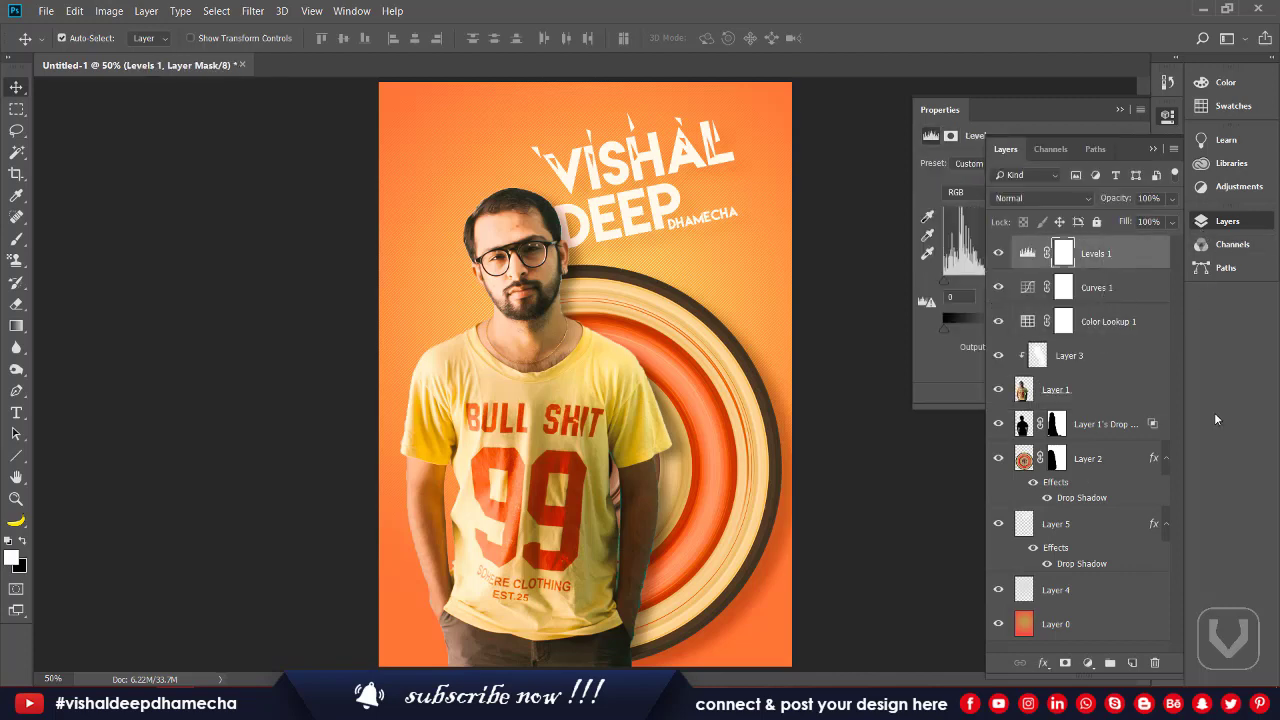
# Step: Add a Brightness/Contrast layer on top with brightness -16 and contrast 33
pyautogui.click(1088, 663)
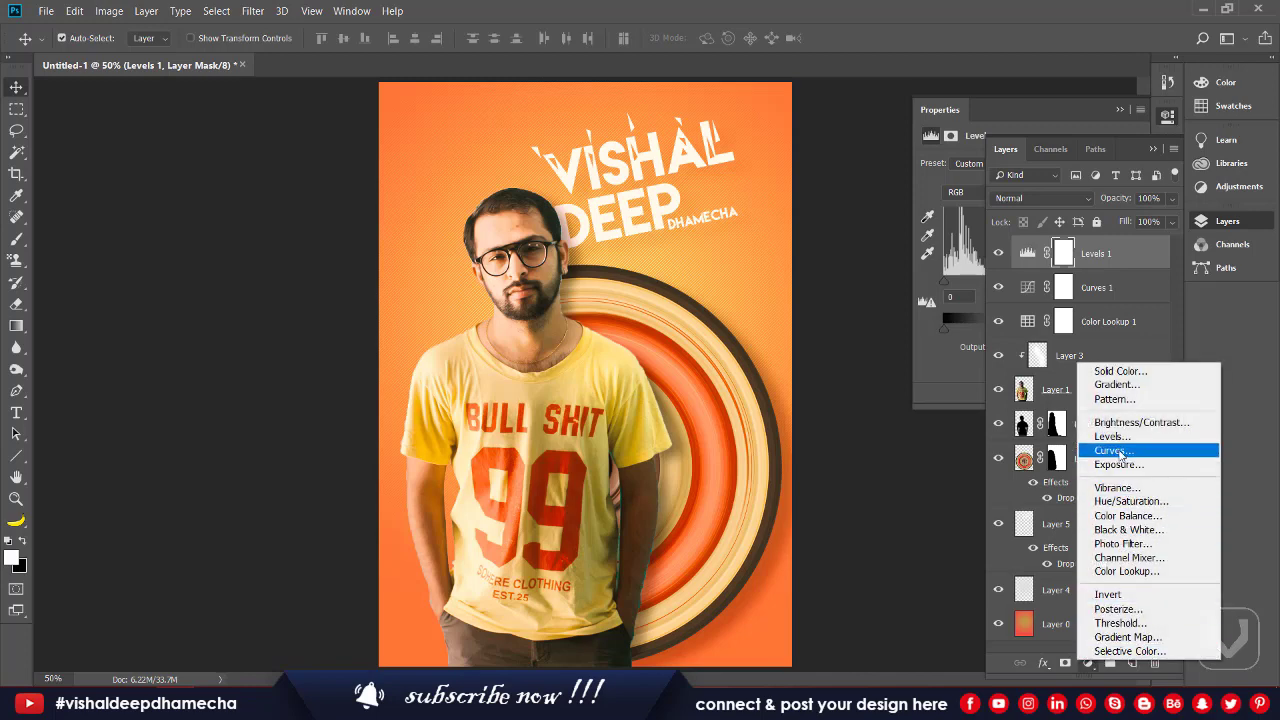
pyautogui.click(1120, 422)
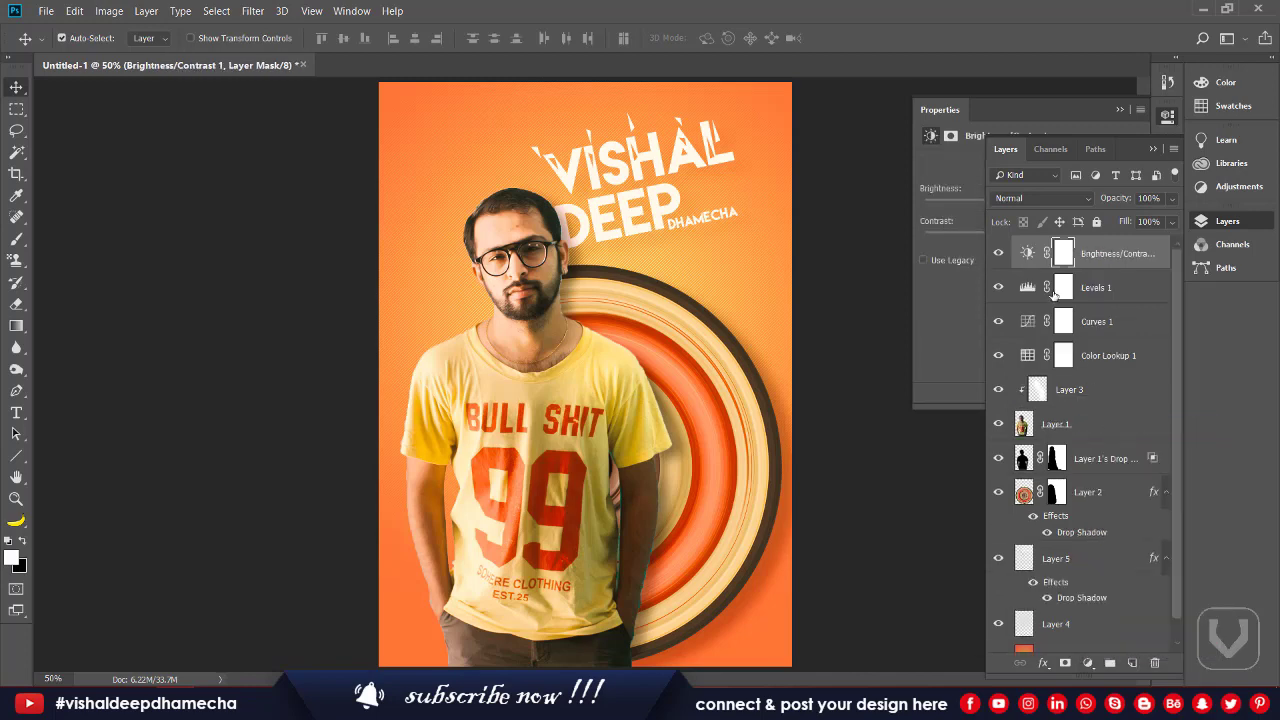
pyautogui.click(1146, 149)
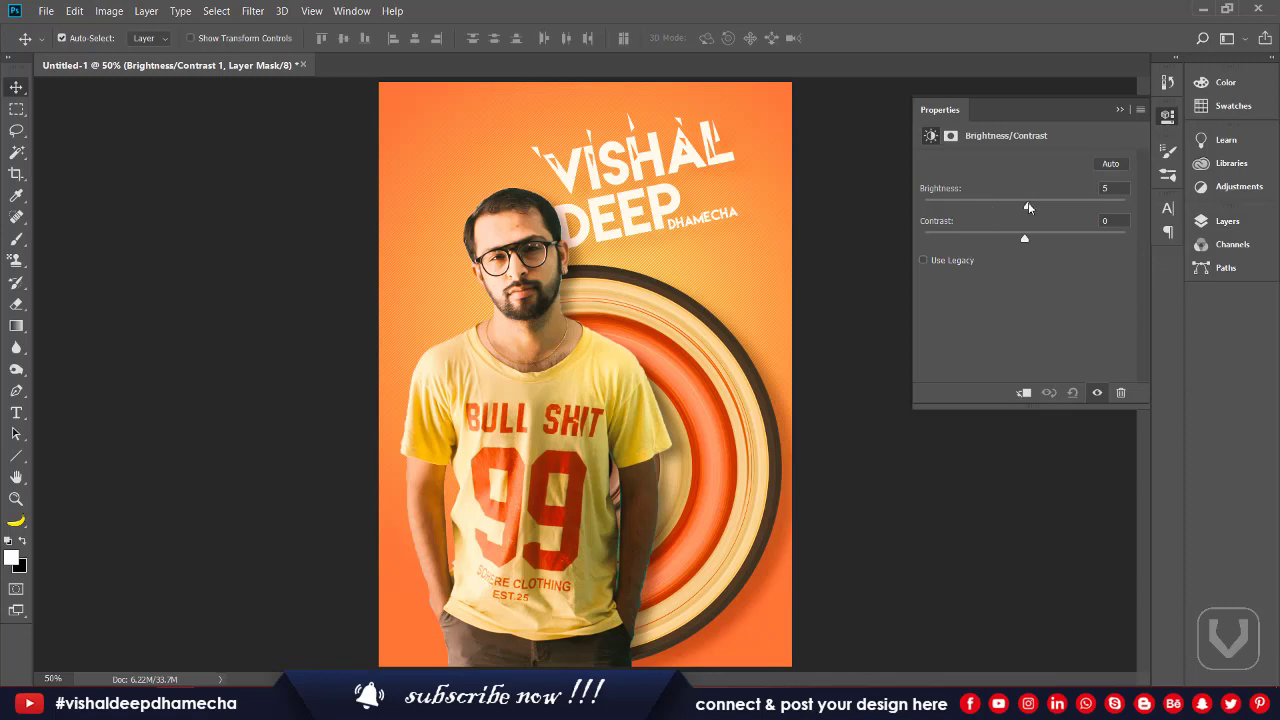
pyautogui.moveTo(1028, 203); pyautogui.dragTo(1058, 247)
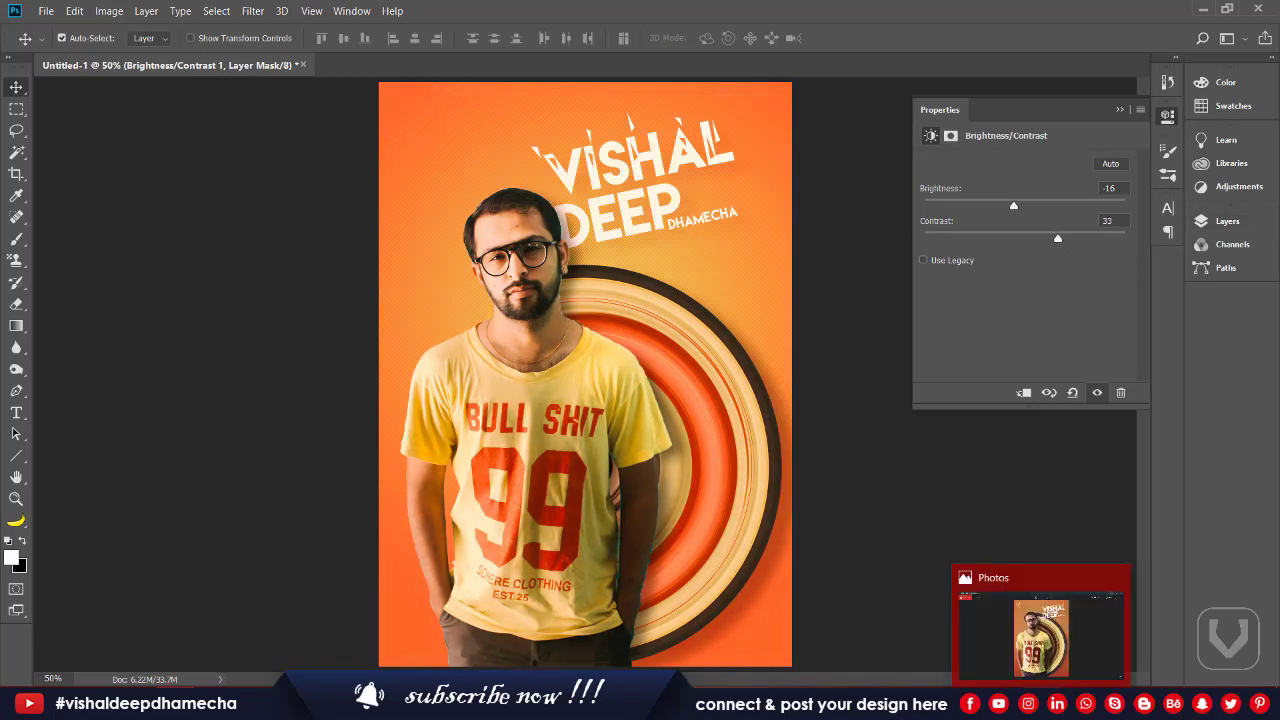
pyautogui.click(1230, 221)
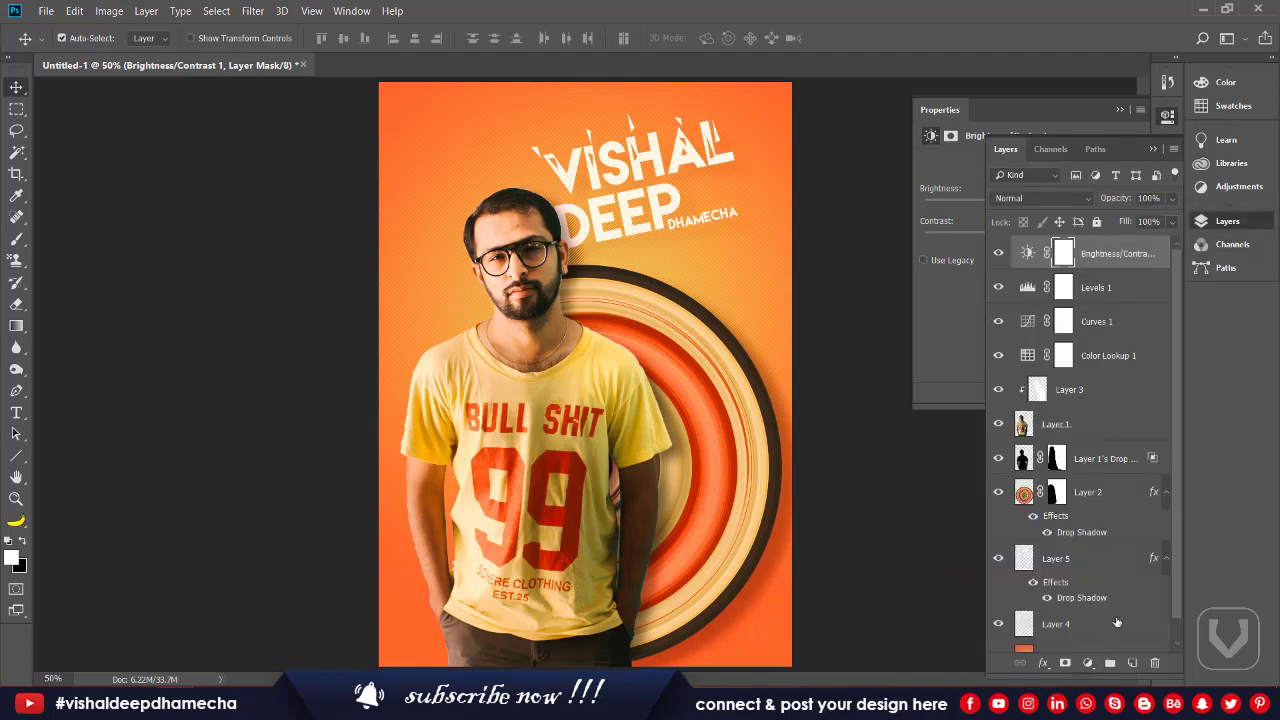
# Step: Fill a new Layer 6 with a reversed Foreground to Background radial gradient from the centre
pyautogui.click(1135, 663)
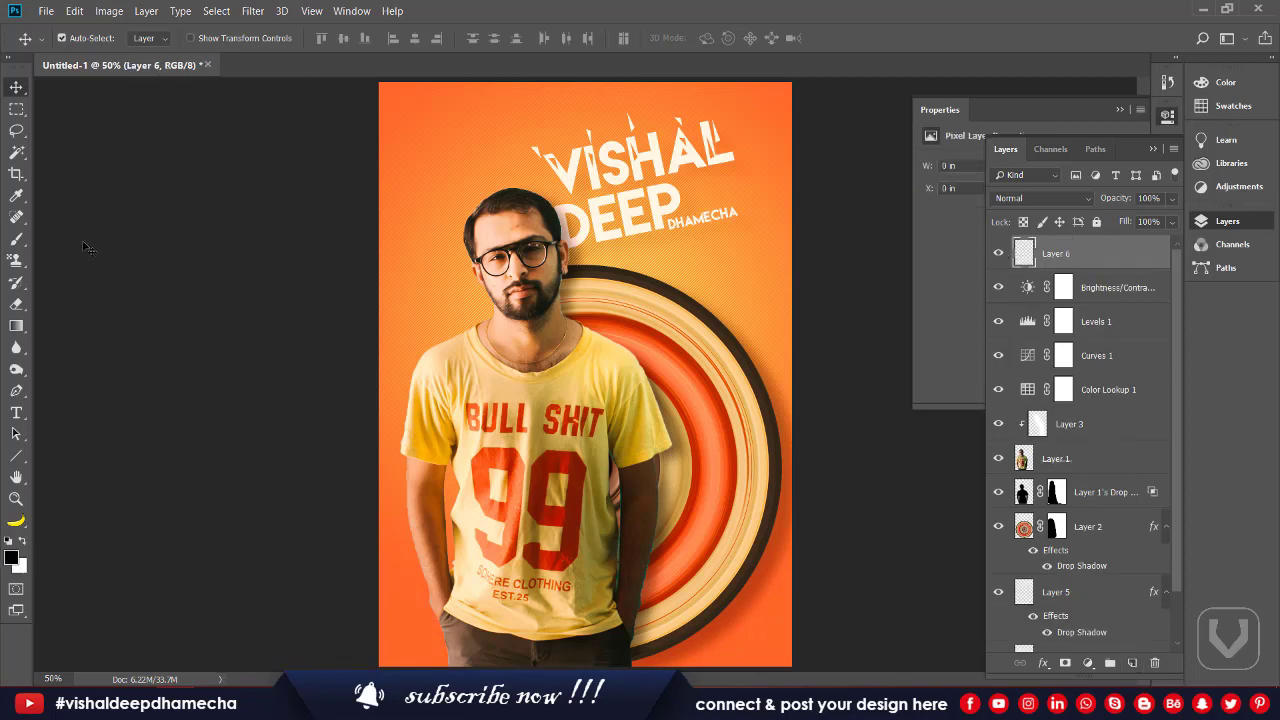
pyautogui.press('g')
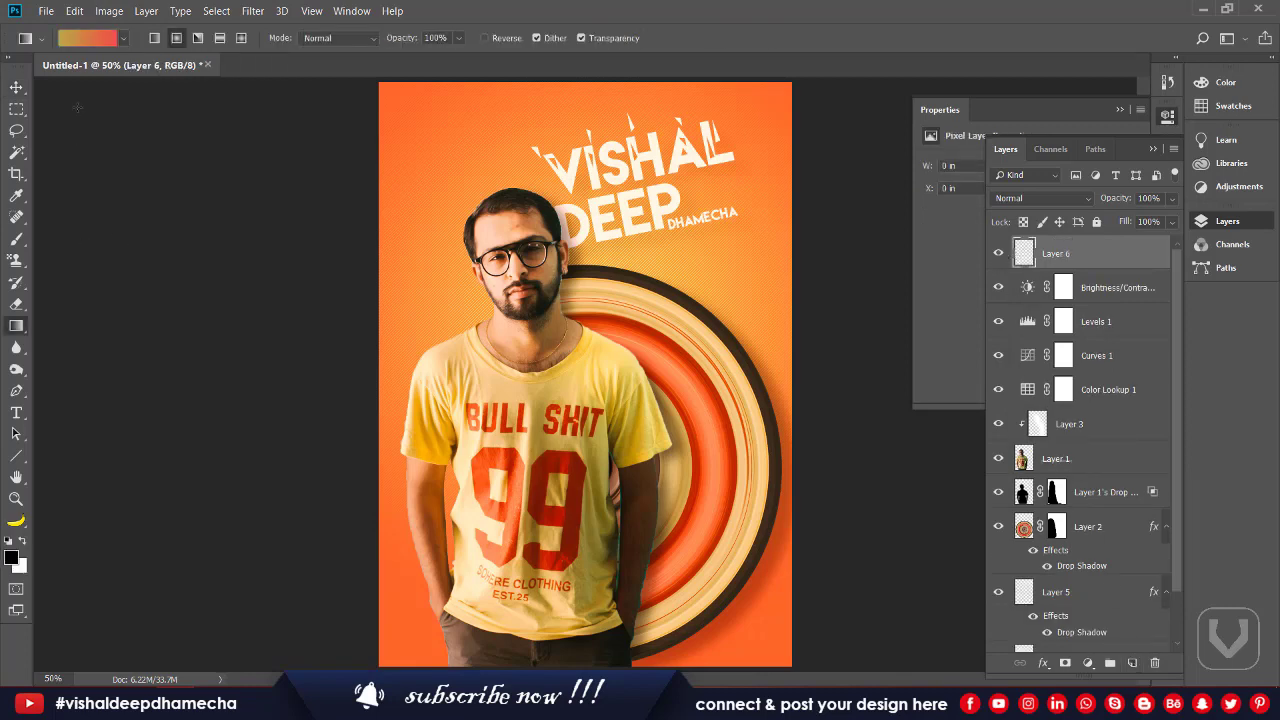
pyautogui.click(80, 37)
pyautogui.click(857, 121)
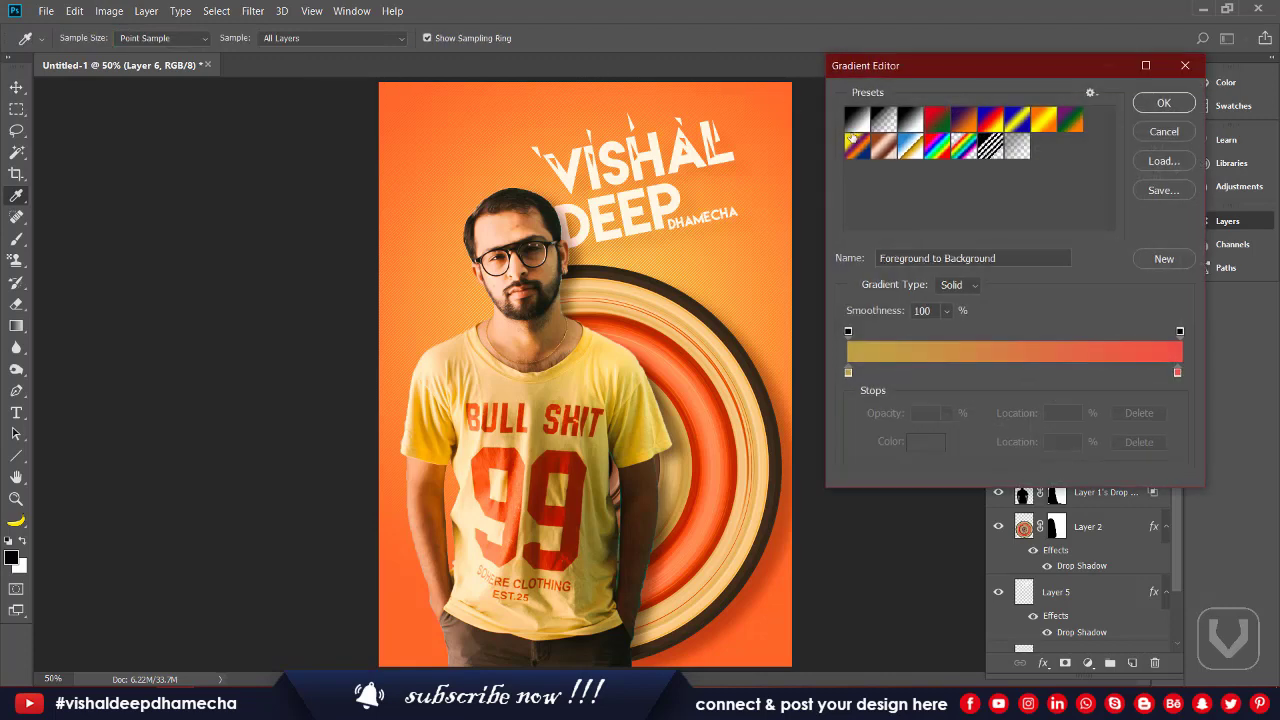
pyautogui.click(1160, 104)
pyautogui.moveTo(613, 341); pyautogui.dragTo(268, 320)
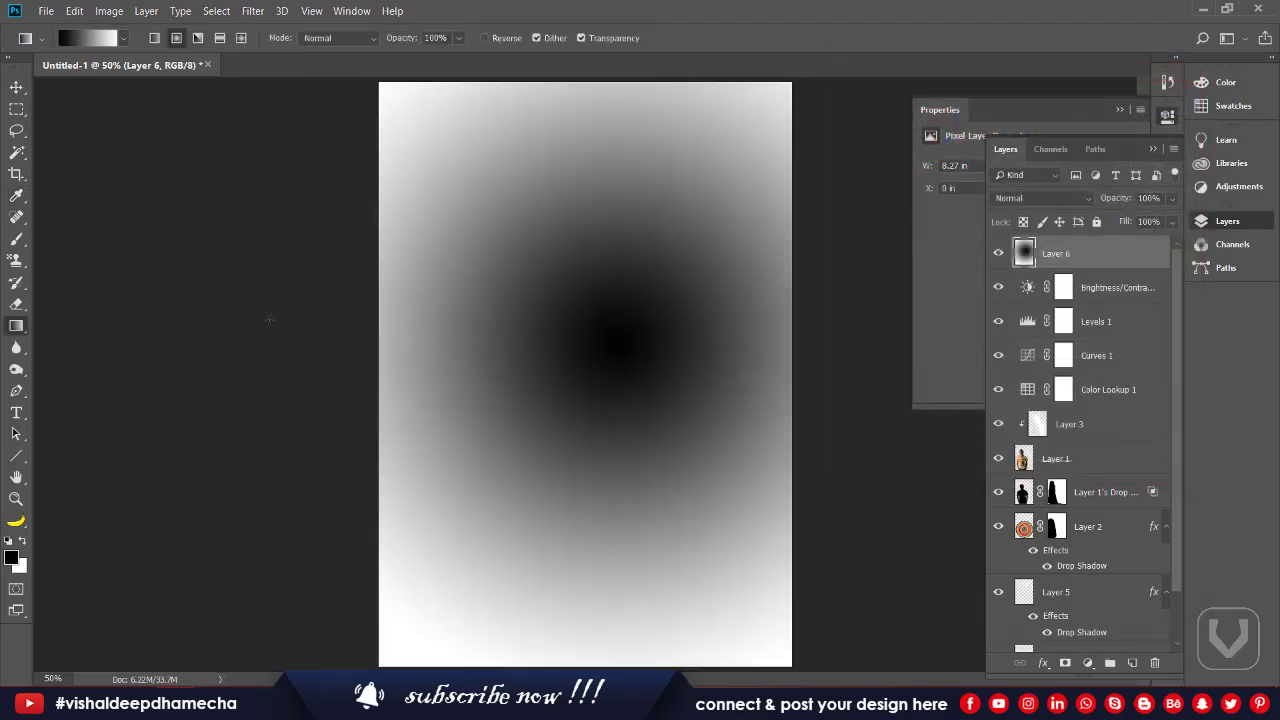
pyautogui.click(492, 38)
pyautogui.moveTo(594, 346); pyautogui.dragTo(52, 395)
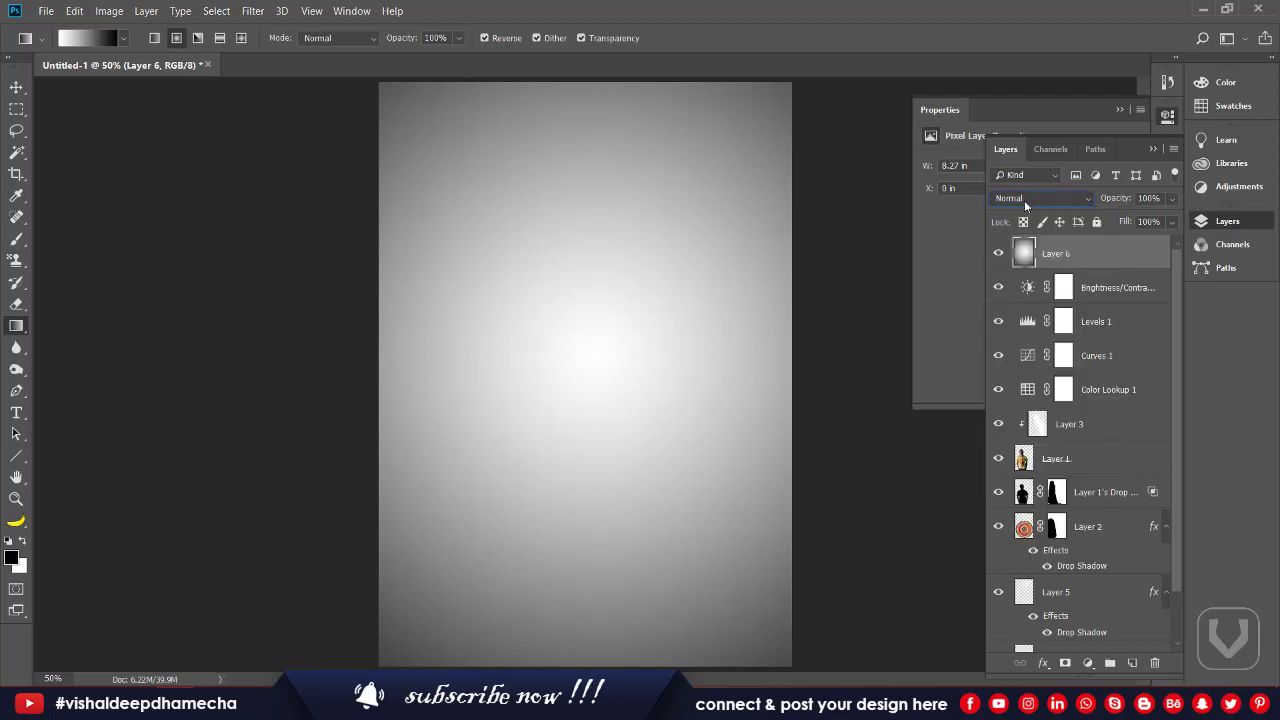
# Step: Set Layer 6 to Multiply at 20% opacity and leave it hidden
pyautogui.press('Down')
pyautogui.press('Down')
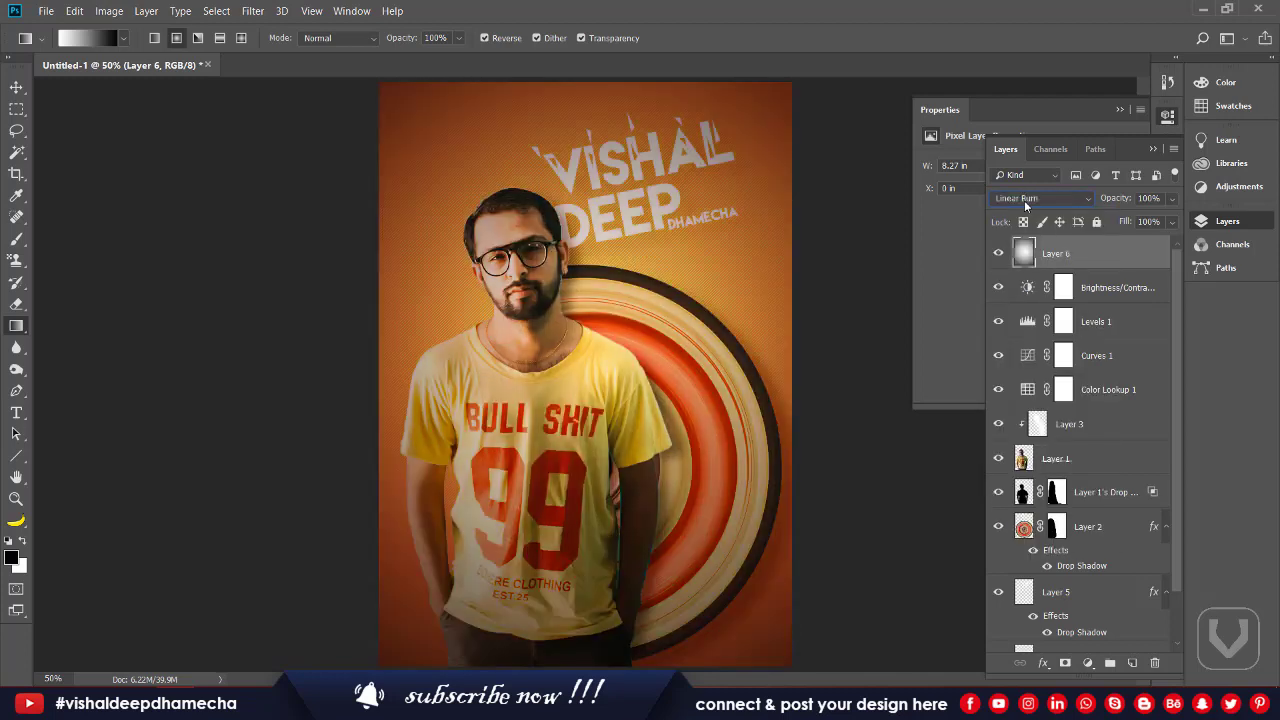
pyautogui.press('Up')
pyautogui.press('Up')
pyautogui.moveTo(1112, 199)
pyautogui.mouseDown()
pyautogui.moveTo(1058, 204)
pyautogui.moveTo(1094, 203)
pyautogui.mouseUp()
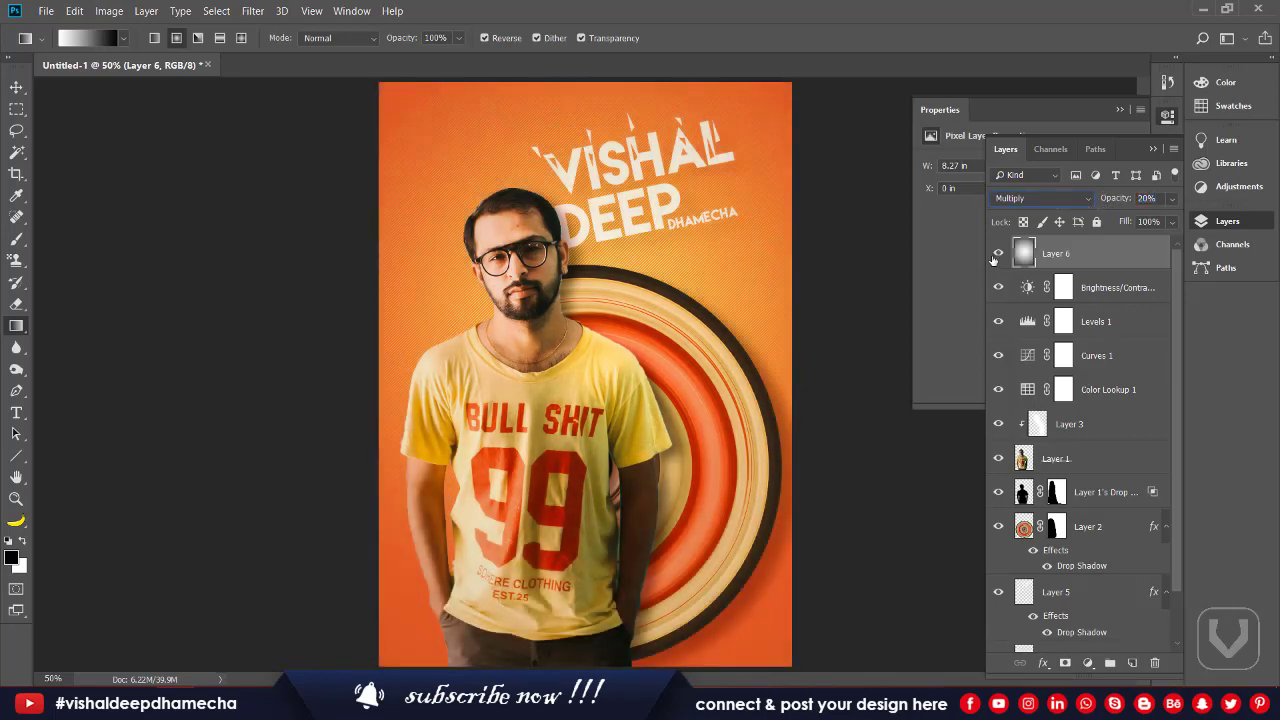
pyautogui.click(995, 255)
pyautogui.click(995, 255)
pyautogui.click(994, 256)
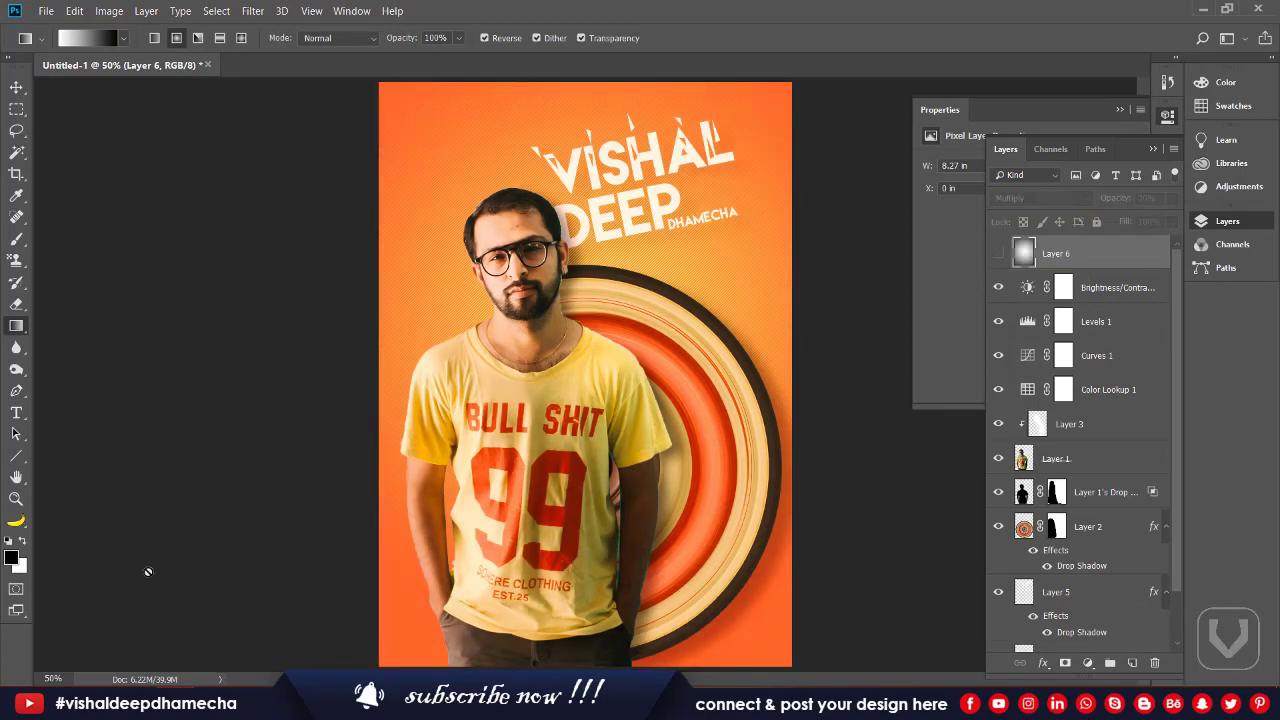
pyautogui.click(276, 257)
pyautogui.press('Return')
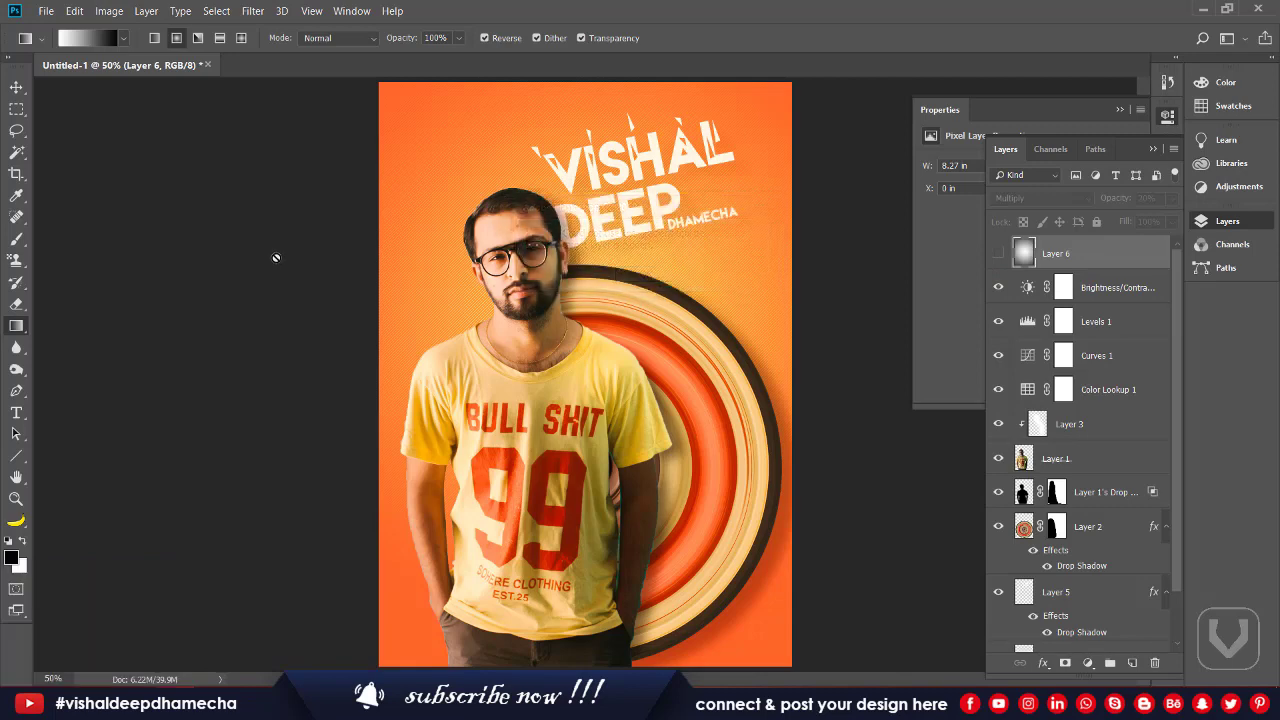